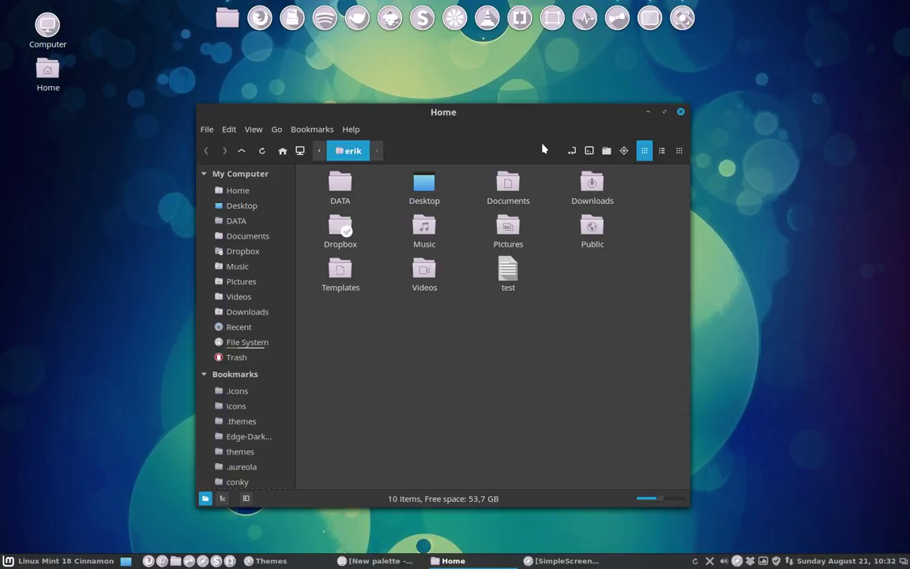
Step: Centre the Themes settings window, showing Sardi Flexible Moka icons, over the Nemo Home folder
{"action": "left_click_drag", "start_coordinate": [821, 126], "coordinate": [482, 137]}
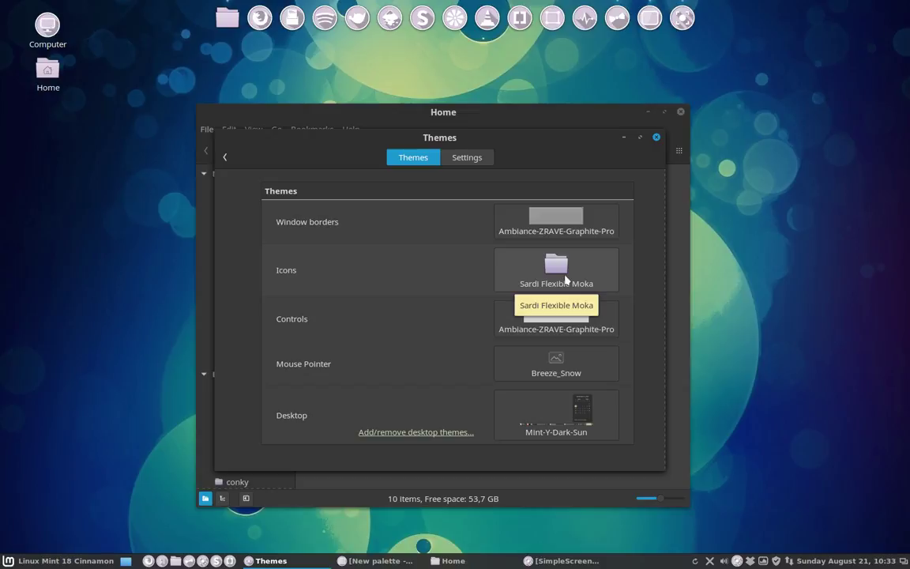
Step: Switch the icon theme from Sardi Flexible Moka to Sardi Flexible and close Themes settings
{"action": "left_click_drag", "start_coordinate": [407, 139], "coordinate": [873, 200]}
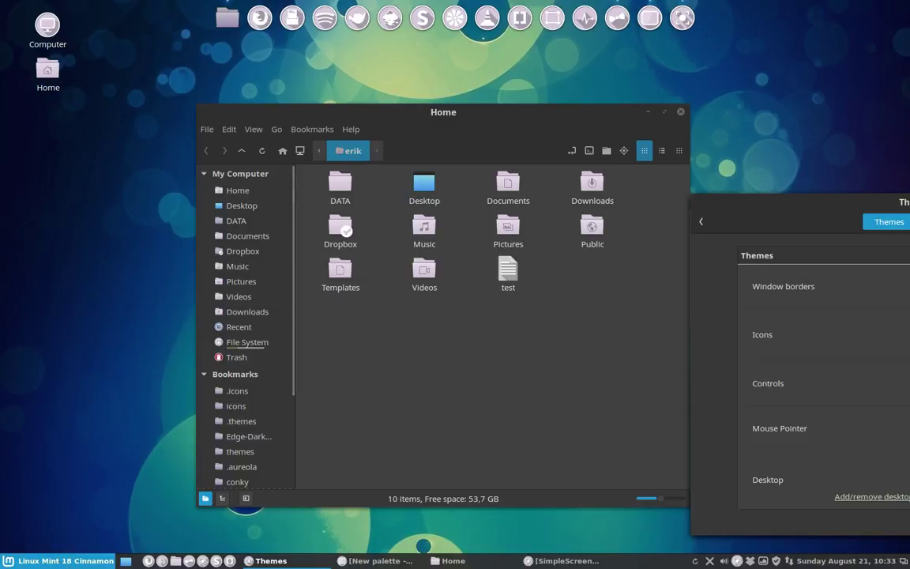
{"action": "left_click", "coordinate": [65, 560]}
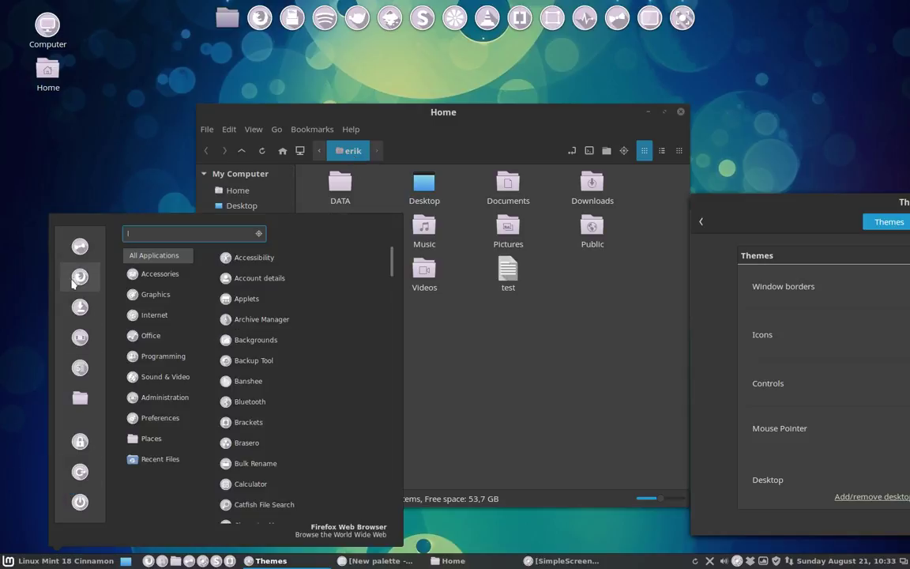
{"action": "left_click", "coordinate": [482, 351]}
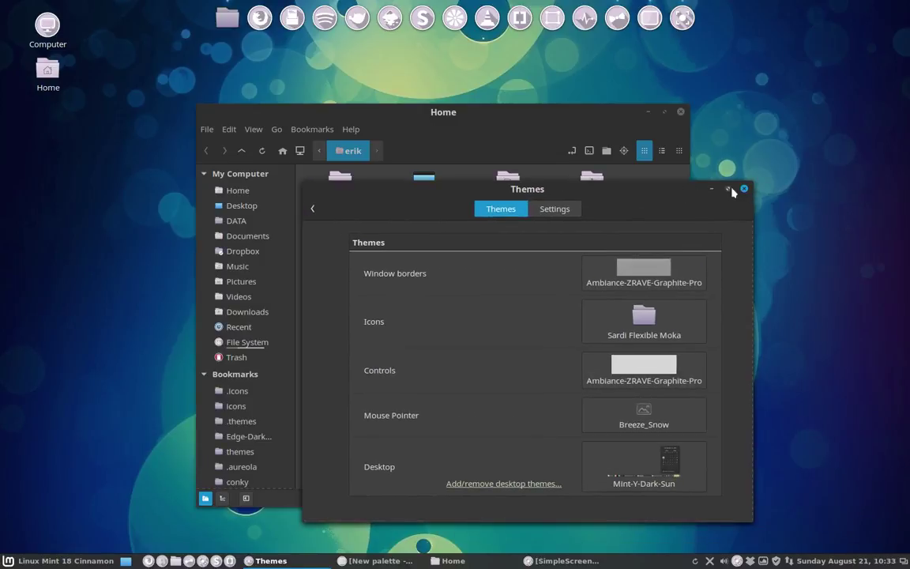
{"action": "left_click", "coordinate": [636, 324]}
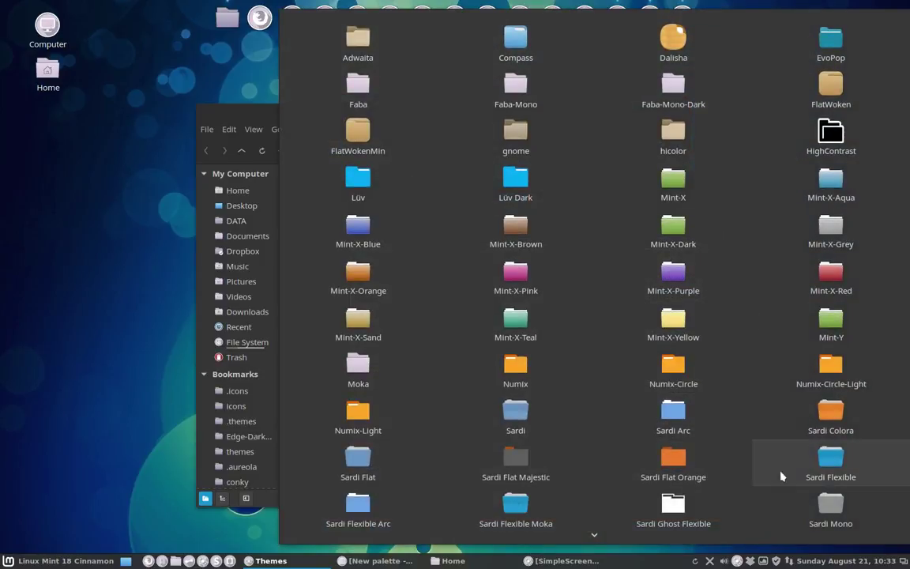
{"action": "left_click", "coordinate": [823, 475]}
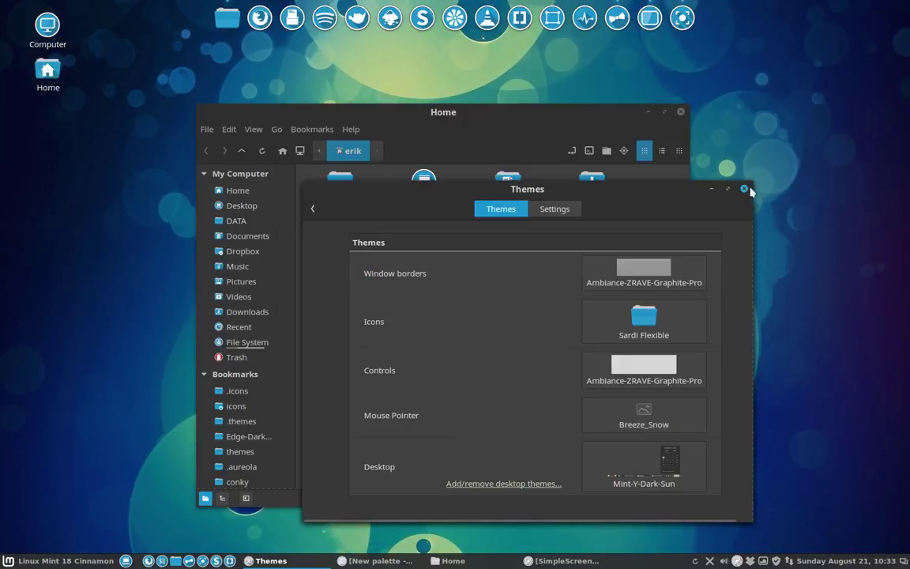
{"action": "left_click", "coordinate": [744, 191]}
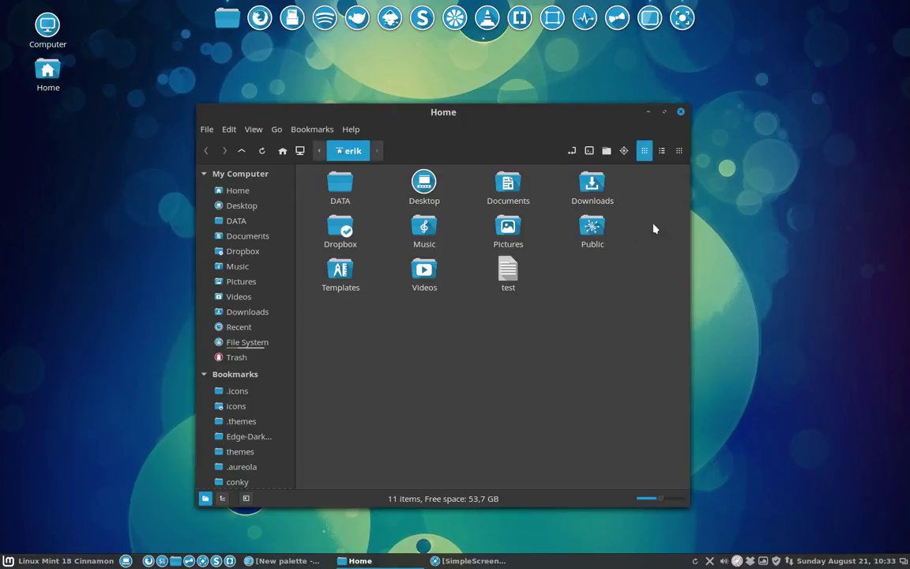
Step: Delete the Sardi Flexible Moka folder from ~/.icons
{"action": "left_click", "coordinate": [242, 391]}
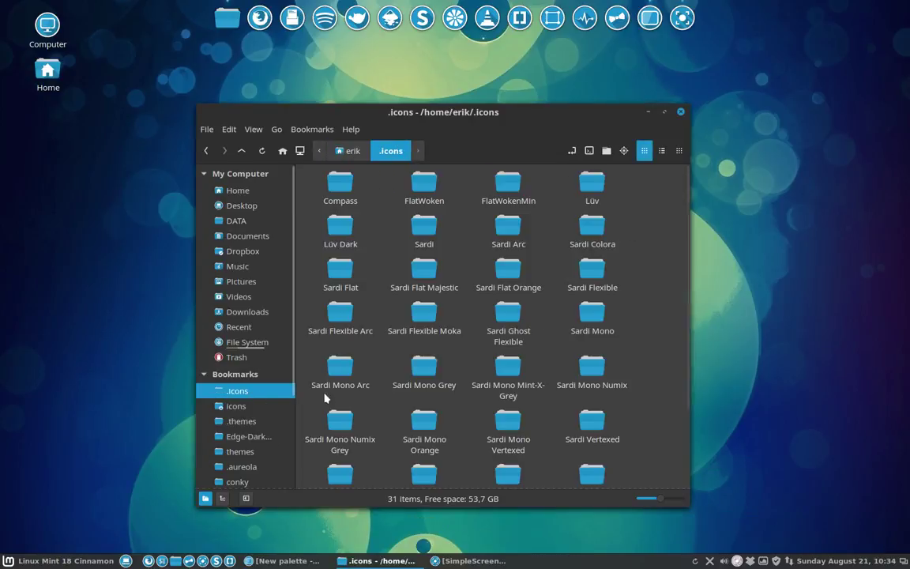
{"action": "left_click", "coordinate": [417, 317]}
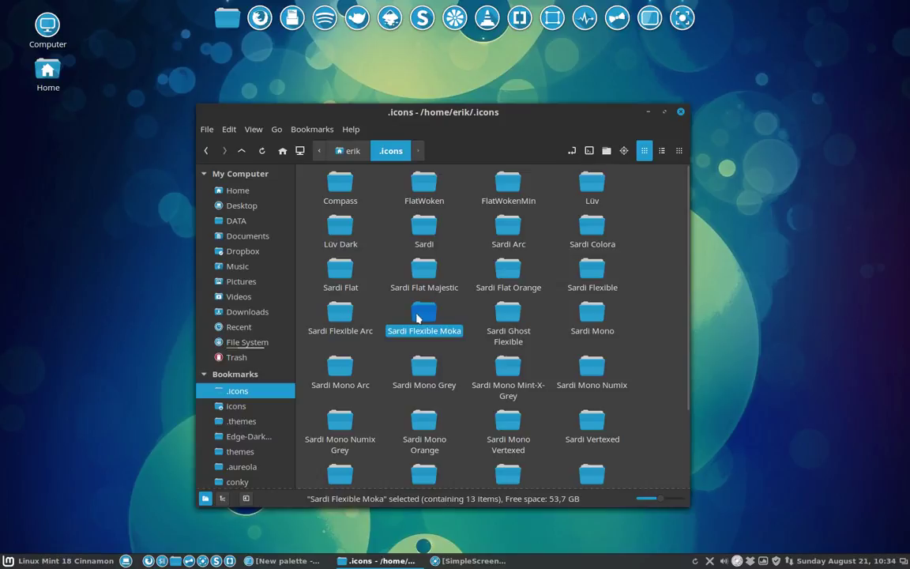
{"action": "key", "text": "Delete"}
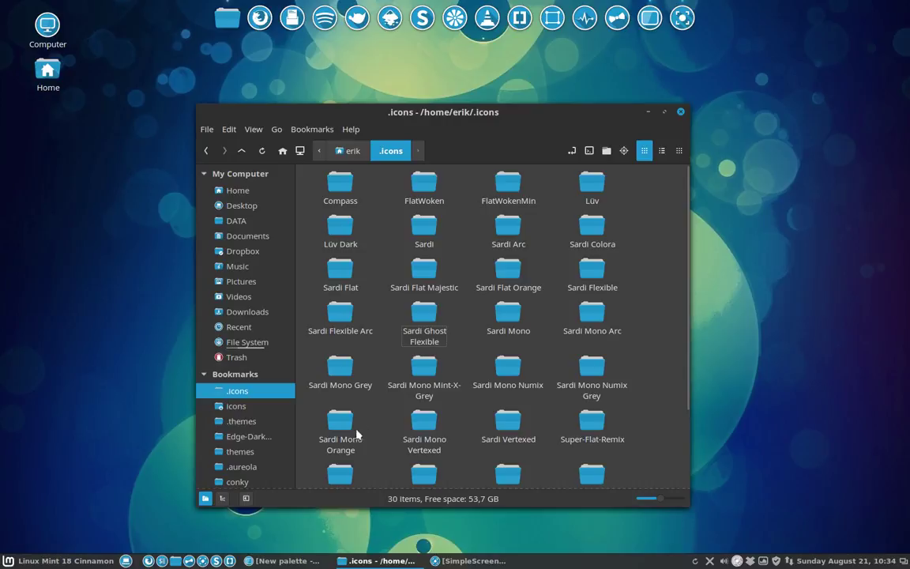
Step: Browse the /usr/share/icons folder and launch Firefox
{"action": "left_click", "coordinate": [252, 406]}
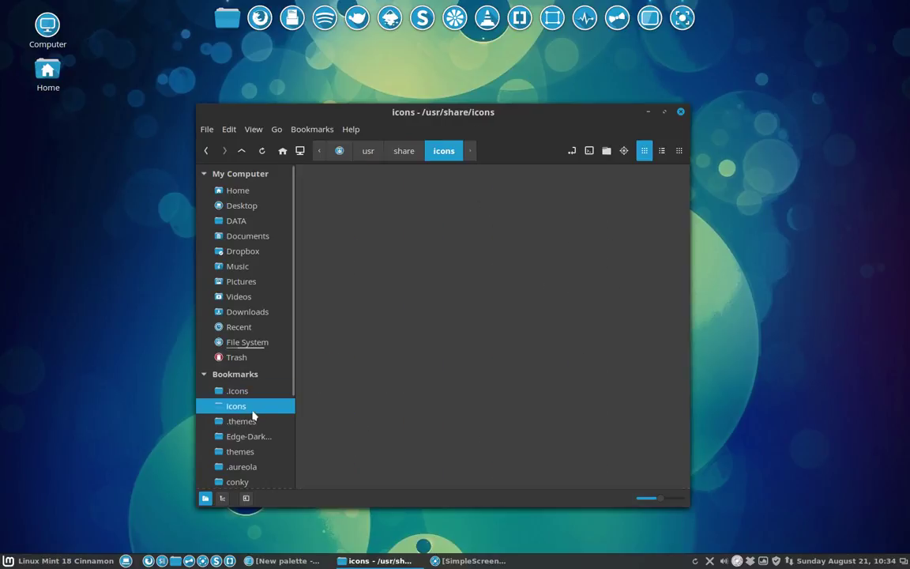
{"action": "scroll", "coordinate": [403, 362], "scroll_direction": "down", "scroll_amount": 3}
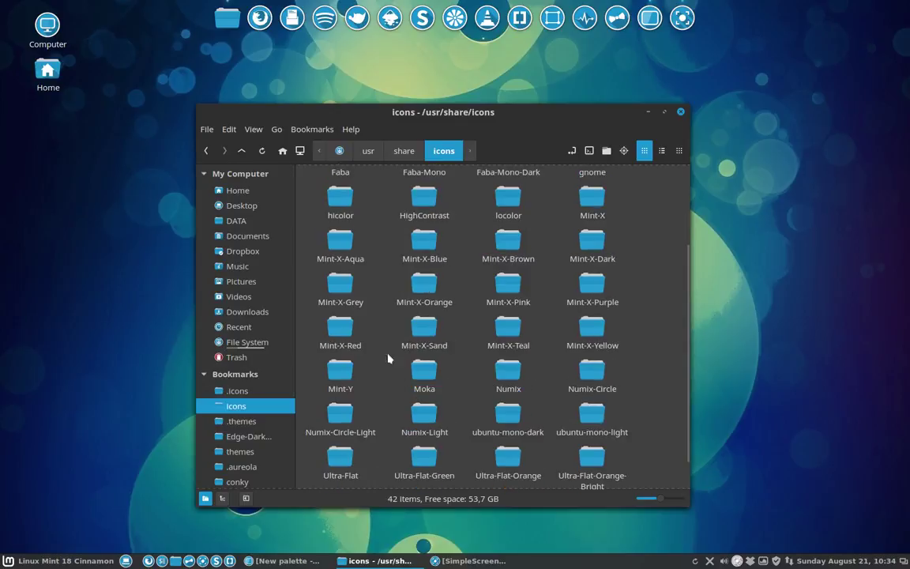
{"action": "left_click", "coordinate": [259, 18]}
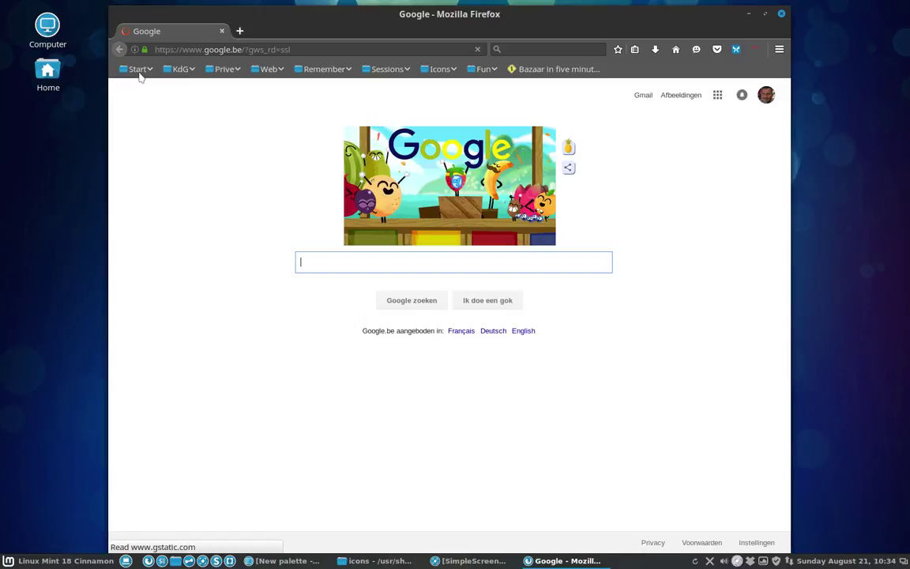
Step: Go from the Start bookmarks' GitHub link to the erikdubois/themes-icons-pack repository, then minimize Firefox
{"action": "left_click", "coordinate": [139, 69]}
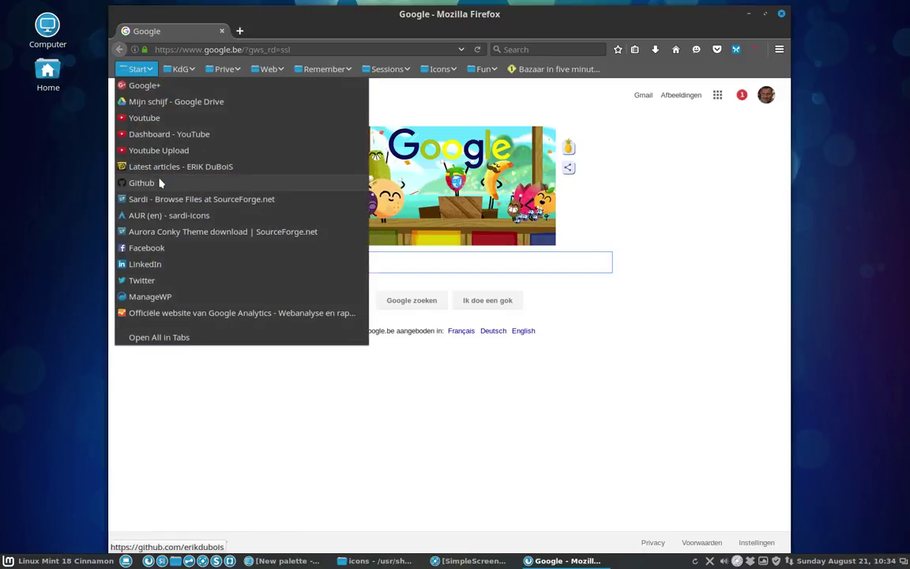
{"action": "left_click", "coordinate": [160, 183]}
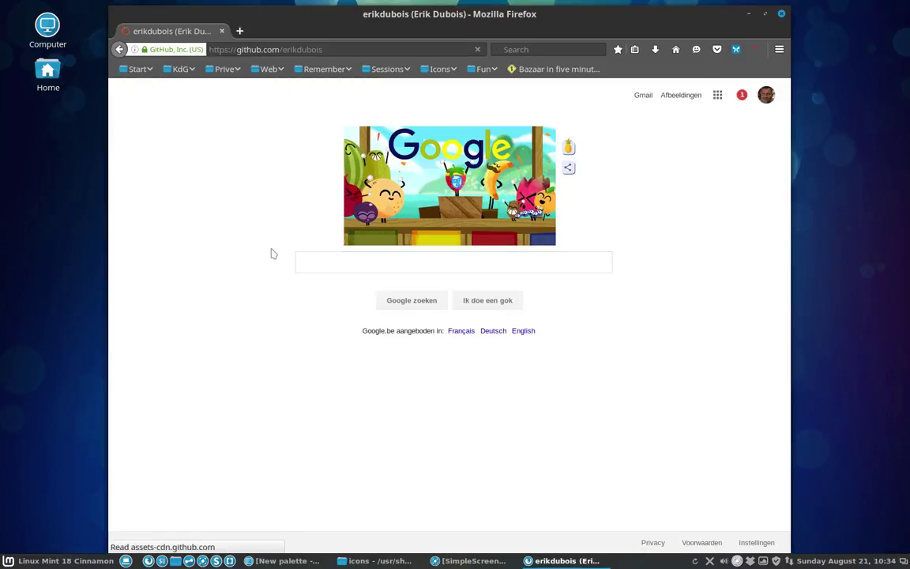
{"action": "left_click", "coordinate": [412, 128]}
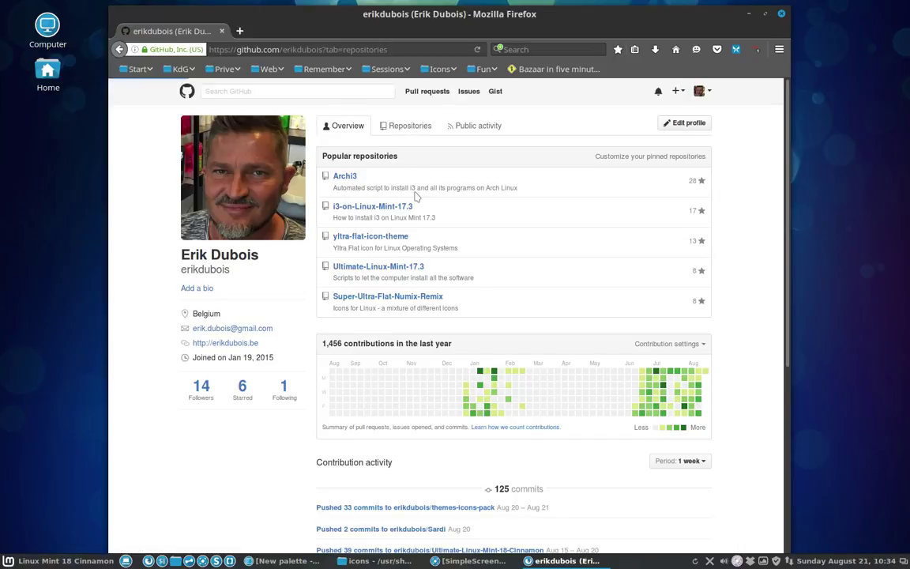
{"action": "left_click", "coordinate": [360, 192]}
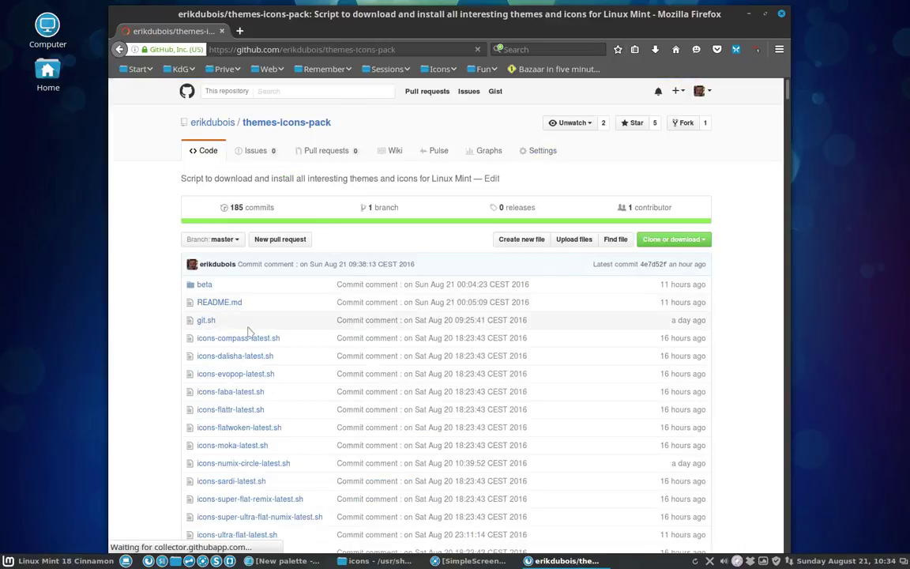
{"action": "scroll", "coordinate": [237, 332], "scroll_direction": "down", "scroll_amount": 2}
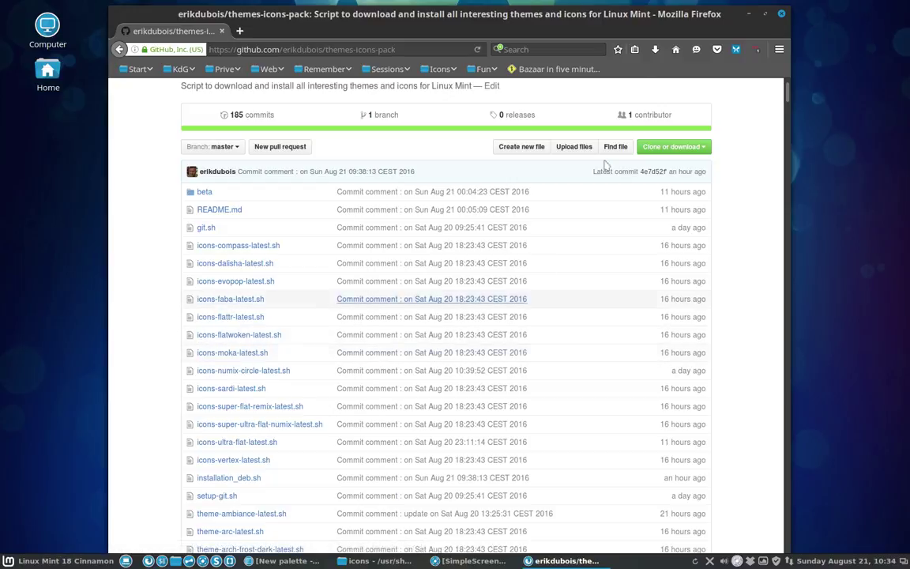
{"action": "left_click", "coordinate": [750, 18]}
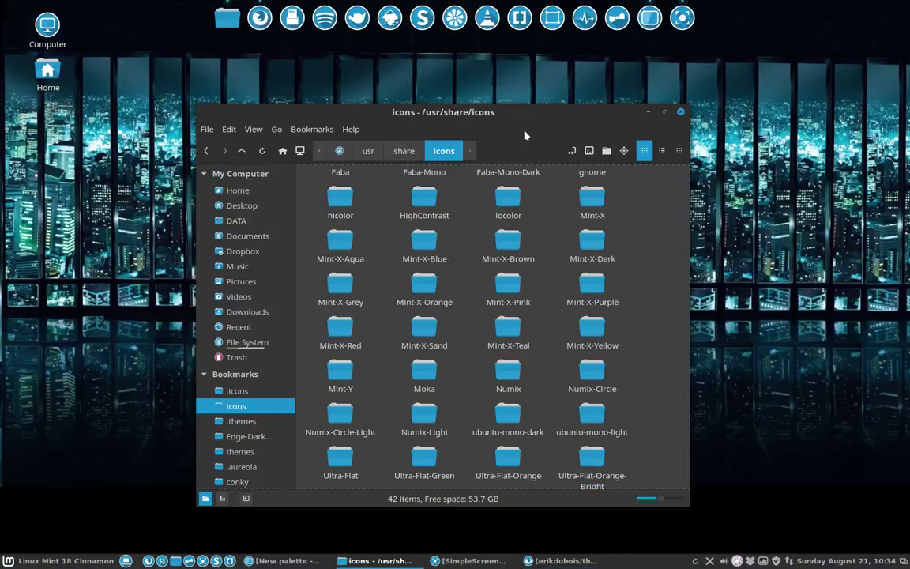
Step: Browse into /usr/share/icons/Faba/48x48/places and look through its icons
{"action": "left_click_drag", "start_coordinate": [525, 120], "coordinate": [553, 111]}
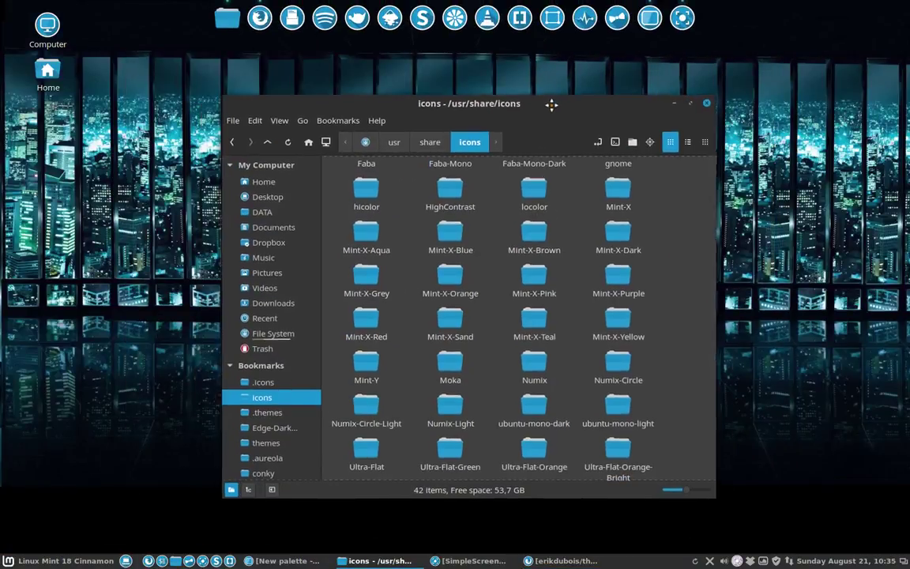
{"action": "left_click", "coordinate": [273, 383]}
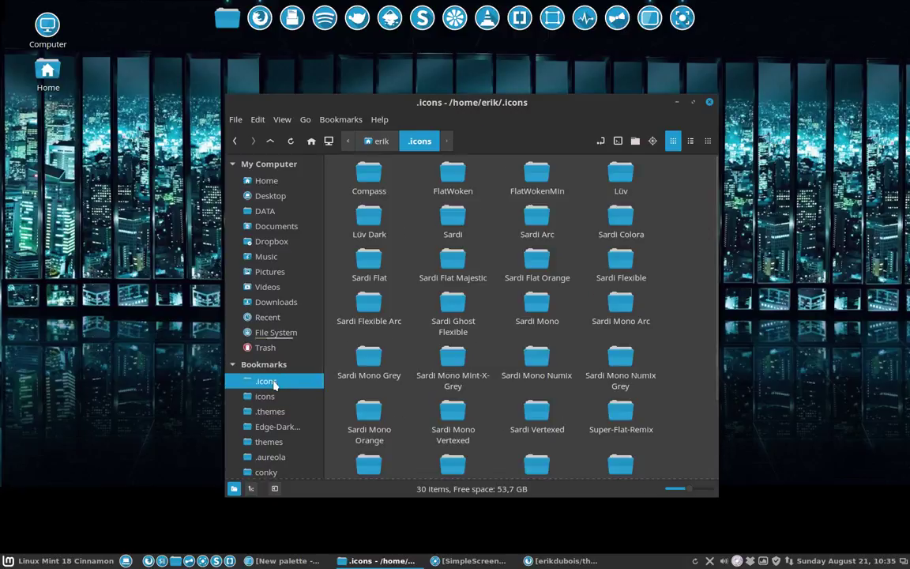
{"action": "left_click", "coordinate": [265, 396]}
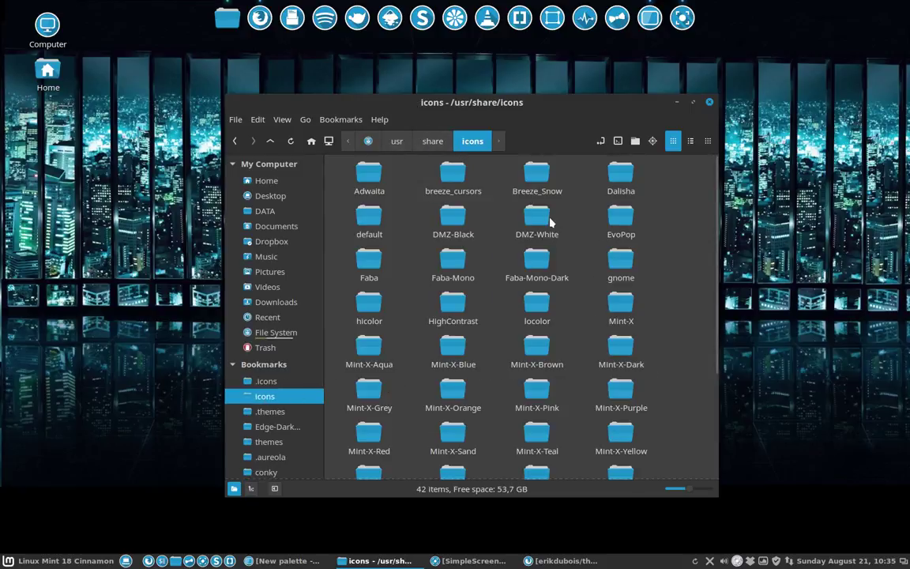
{"action": "double_click", "coordinate": [372, 260]}
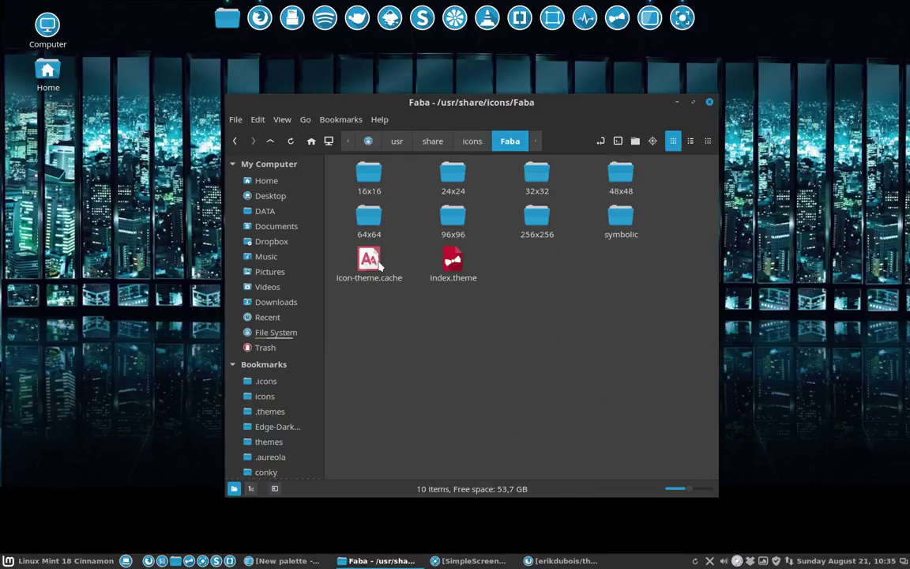
{"action": "double_click", "coordinate": [622, 183]}
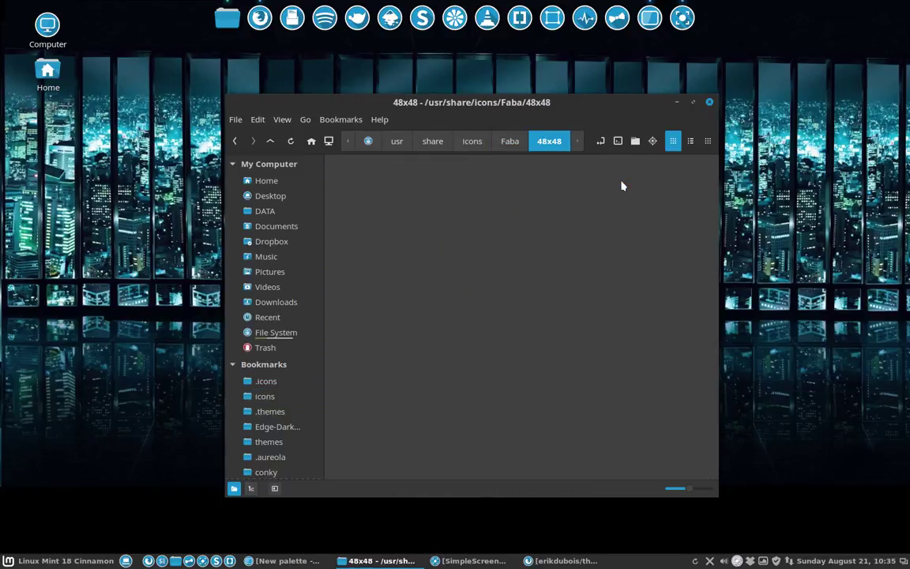
{"action": "double_click", "coordinate": [531, 215]}
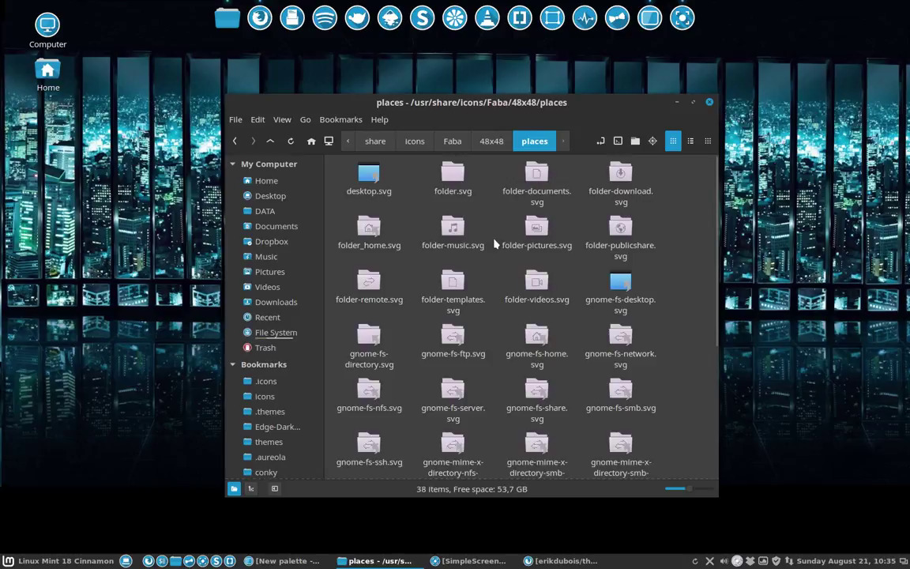
{"action": "scroll", "coordinate": [494, 244], "scroll_direction": "down", "scroll_amount": 5}
{"action": "scroll", "coordinate": [495, 244], "scroll_direction": "up", "scroll_amount": 5}
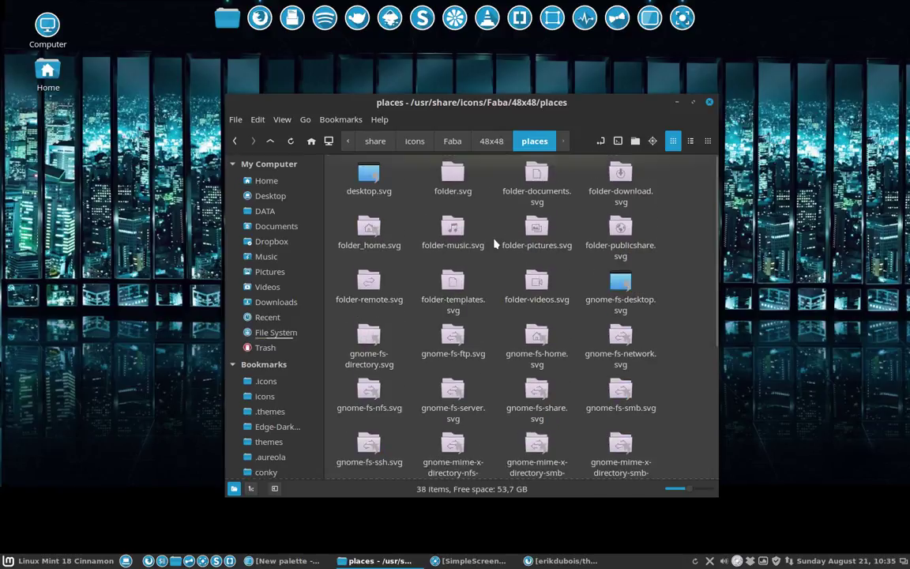
Step: Return to Faba's 48x48 folder and move the window off to the right
{"action": "left_click", "coordinate": [491, 143]}
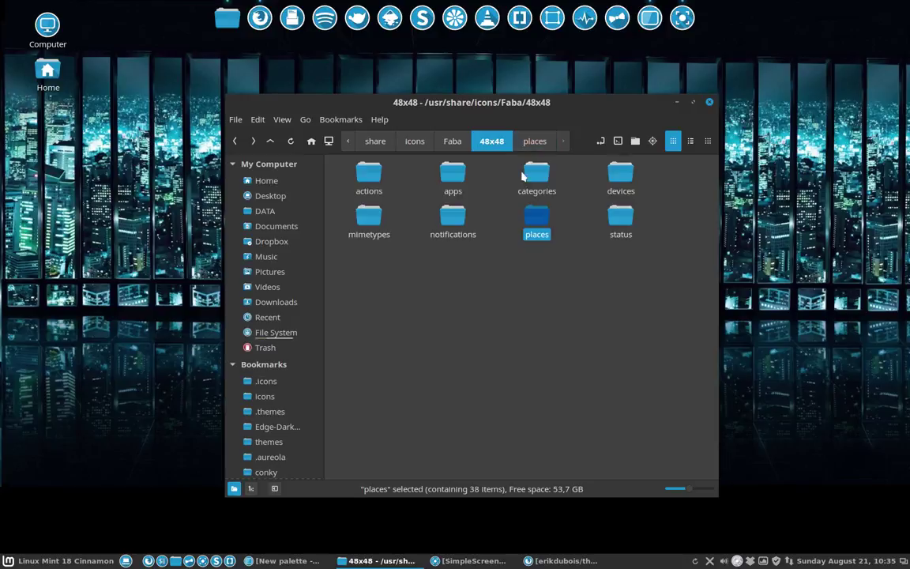
{"action": "right_click", "coordinate": [544, 219]}
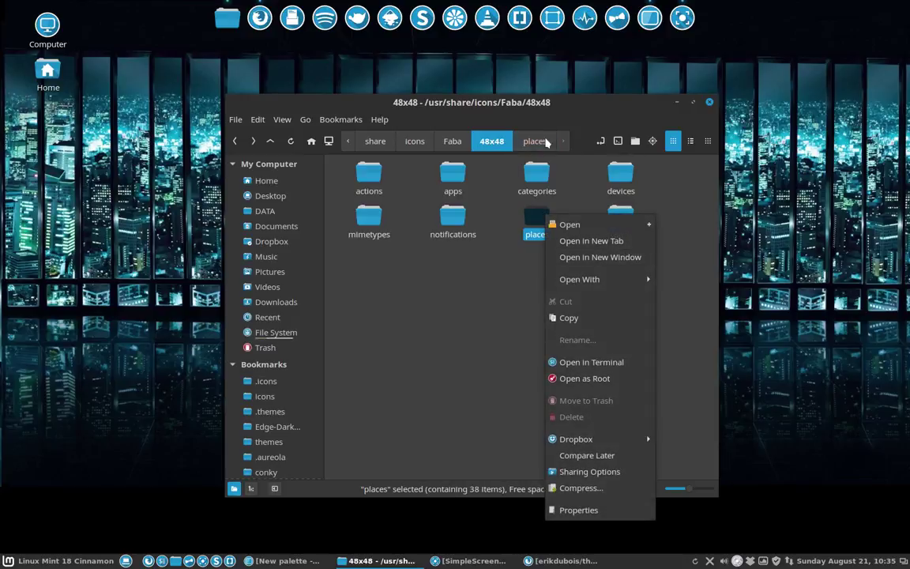
{"action": "left_click", "coordinate": [510, 104]}
{"action": "left_click_drag", "start_coordinate": [510, 103], "coordinate": [909, 162]}
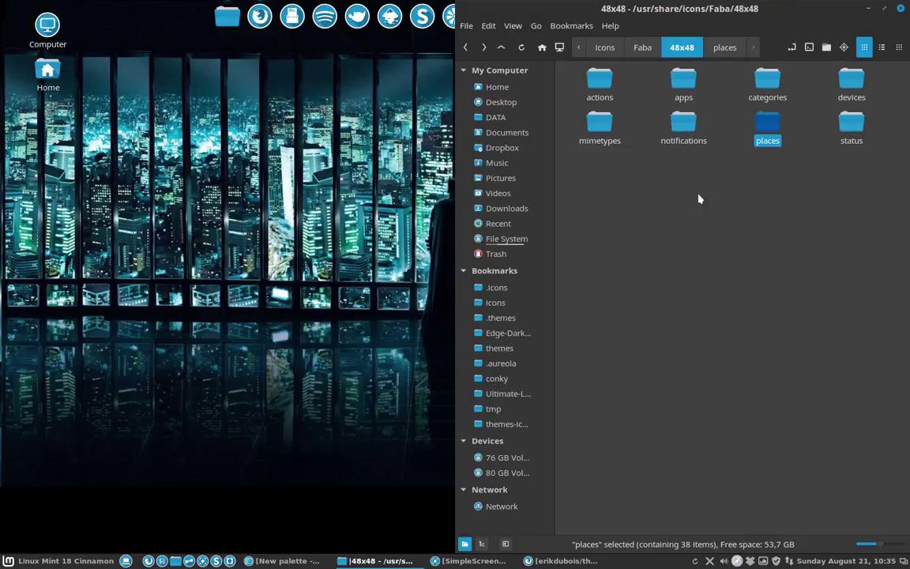
Step: Open ~/.icons on the left half and duplicate Sardi Flexible as Sardi Flexible Faba
{"action": "double_click", "coordinate": [49, 73]}
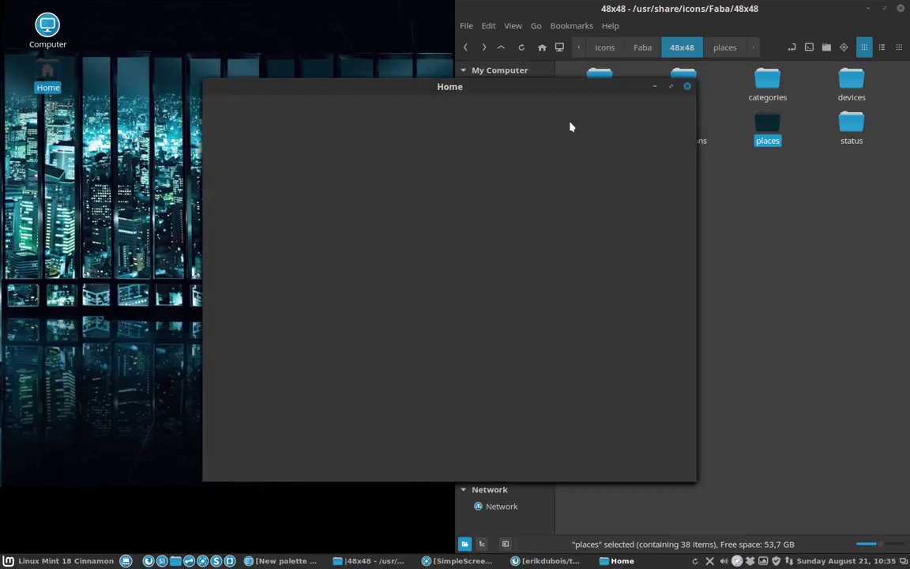
{"action": "left_click", "coordinate": [278, 363]}
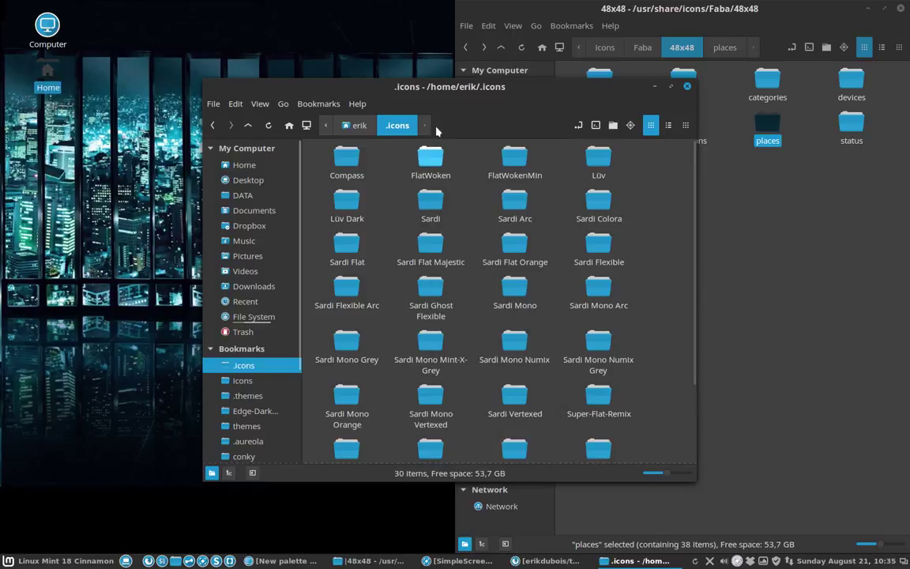
{"action": "left_click_drag", "start_coordinate": [506, 87], "coordinate": [2, 118]}
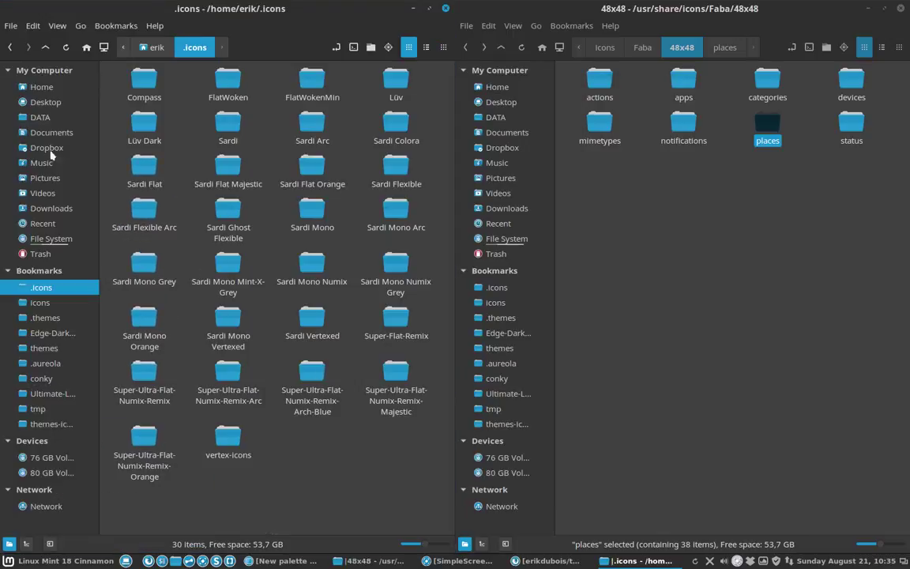
{"action": "left_click", "coordinate": [397, 168]}
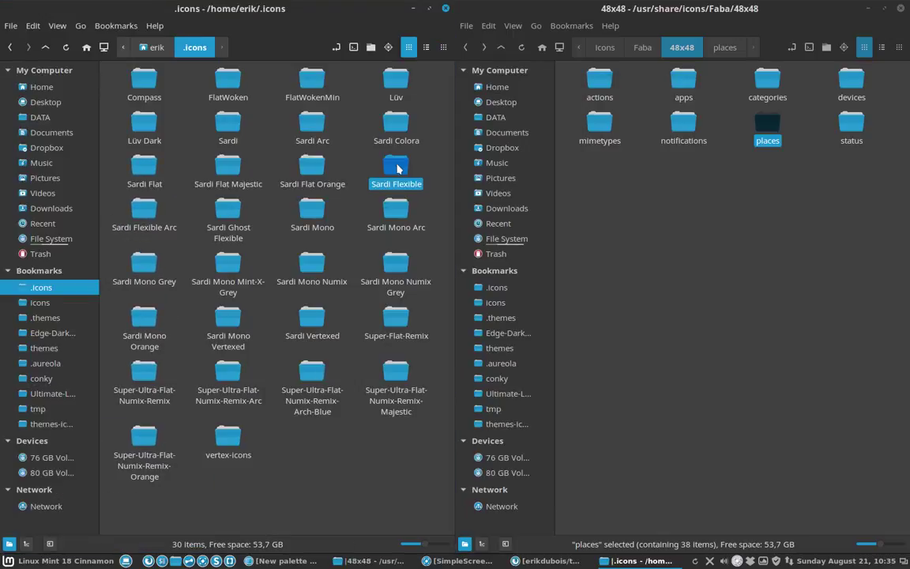
{"action": "key", "text": "ctrl+c"}
{"action": "key", "text": "ctrl+v"}
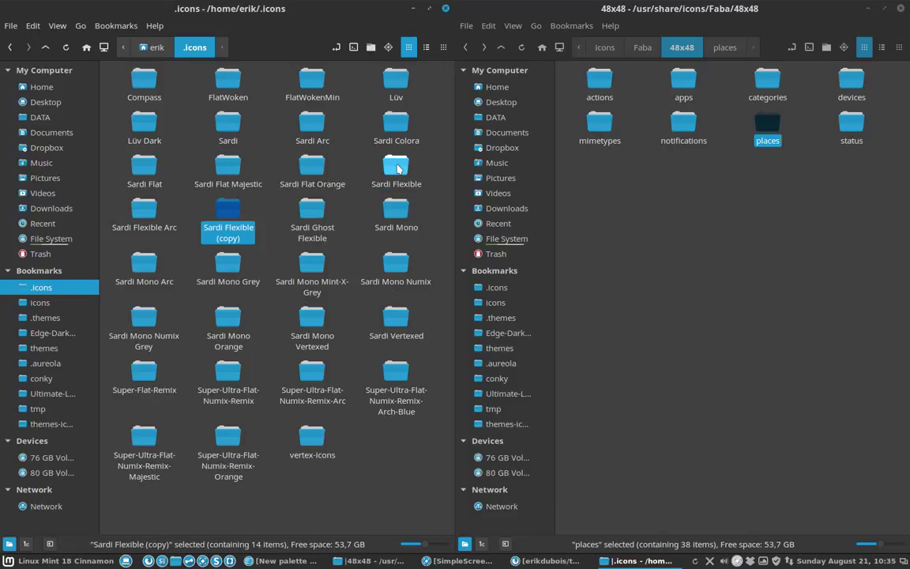
{"action": "key", "text": "F2"}
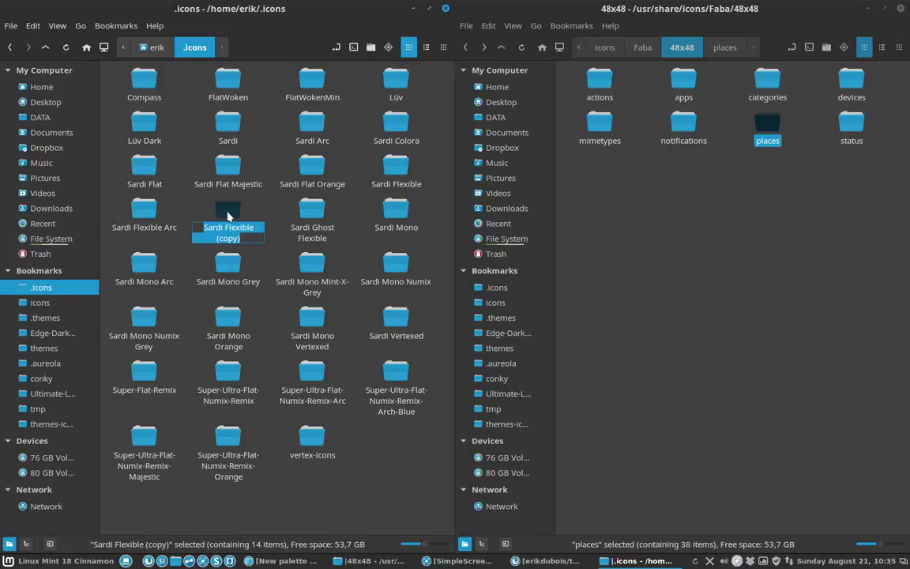
{"action": "key", "text": "BackSpace"}
{"action": "key", "text": "BackSpace"}
{"action": "key", "text": "BackSpace"}
{"action": "key", "text": "BackSpace"}
{"action": "key", "text": "BackSpace"}
{"action": "key", "text": "BackSpace"}
{"action": "type", "text": "Faba"}
{"action": "key", "text": "Return"}
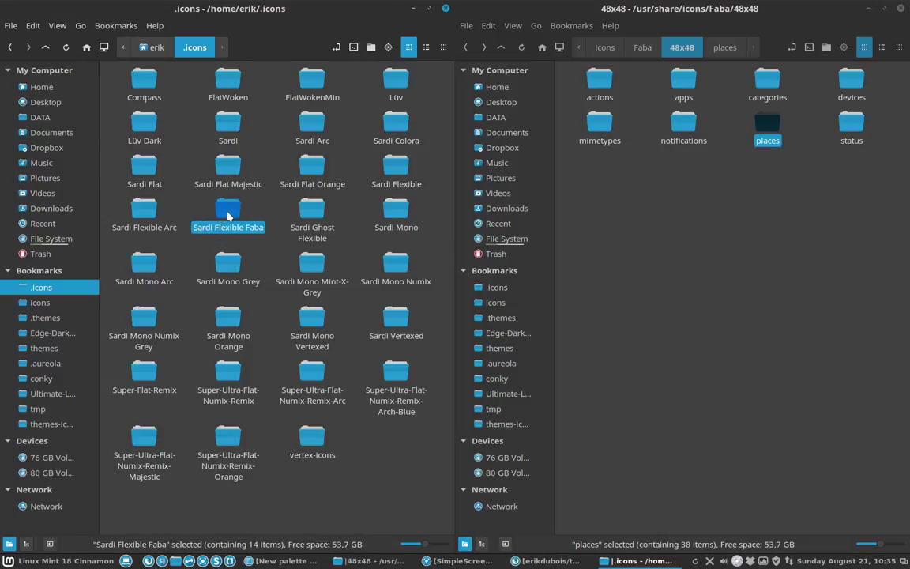
Step: Open the Sardi Flexible Faba folder, peek into scalable, and select icon-theme.cache
{"action": "double_click", "coordinate": [228, 215]}
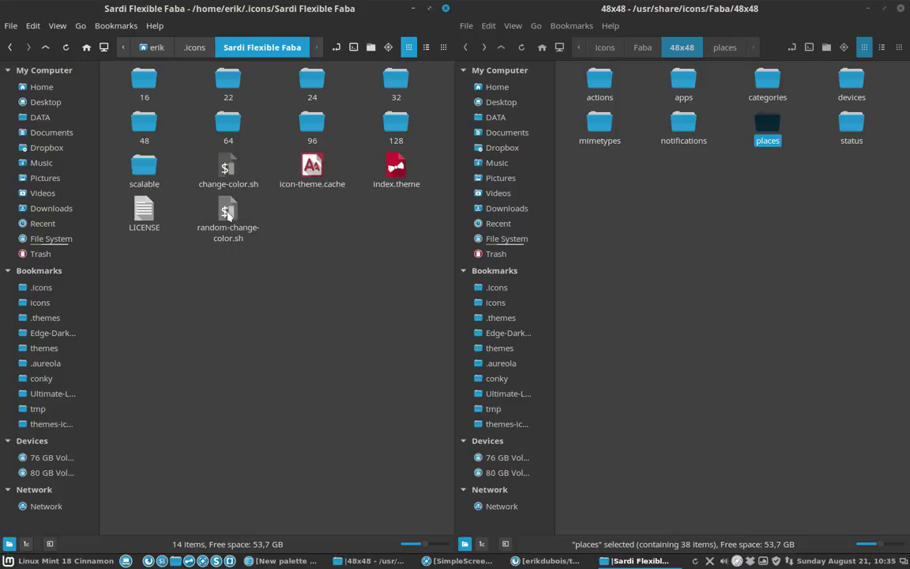
{"action": "double_click", "coordinate": [145, 169]}
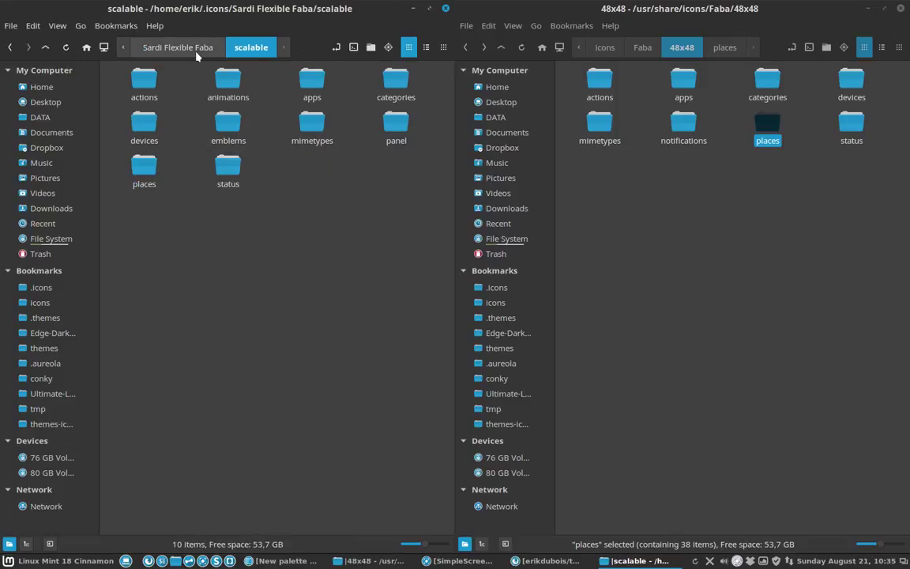
{"action": "left_click", "coordinate": [175, 46]}
{"action": "left_click", "coordinate": [304, 174]}
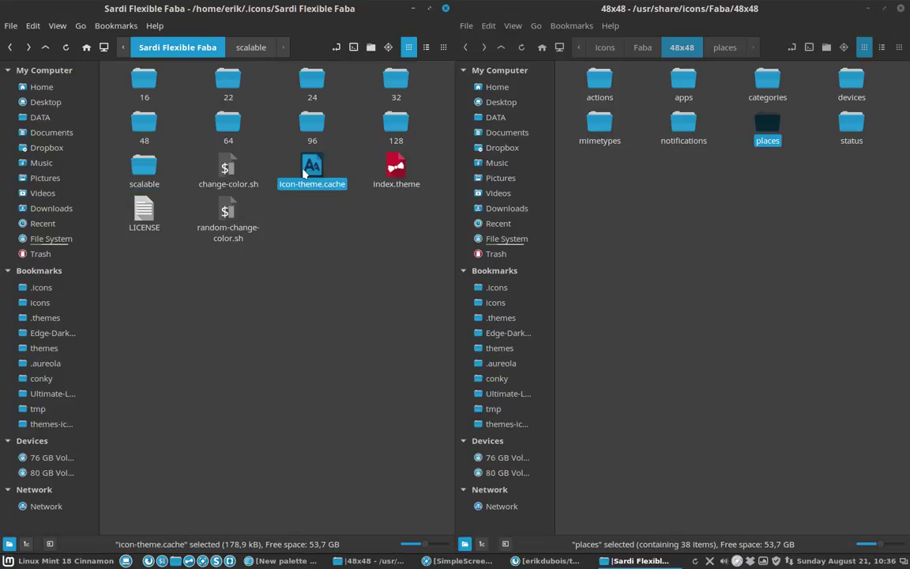
Step: Delete icon-theme.cache and set Name to Sardi Flexible Faba in index.theme, saving it
{"action": "key", "text": "Delete"}
{"action": "left_click", "coordinate": [302, 168]}
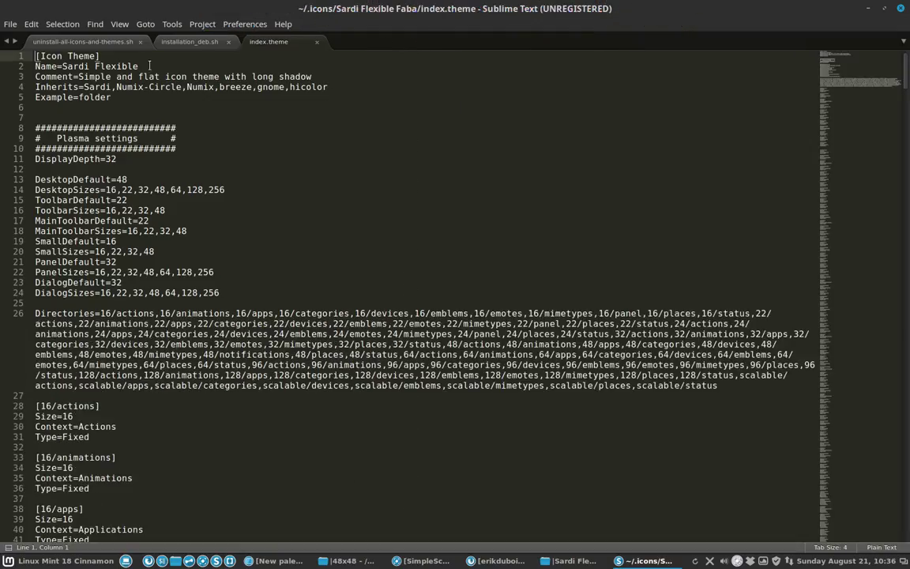
{"action": "left_click", "coordinate": [149, 66]}
{"action": "type", "text": "Fab"}
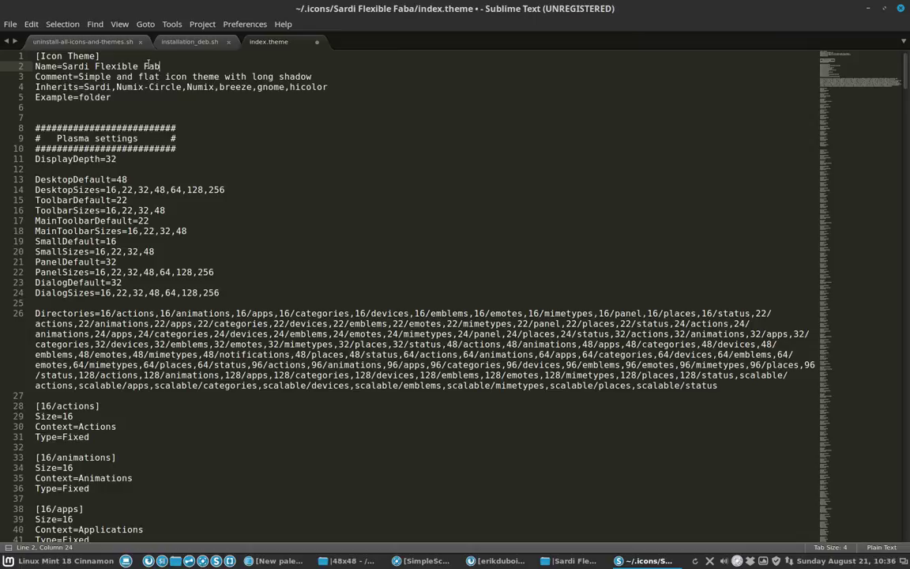
{"action": "key", "text": "ctrl+s"}
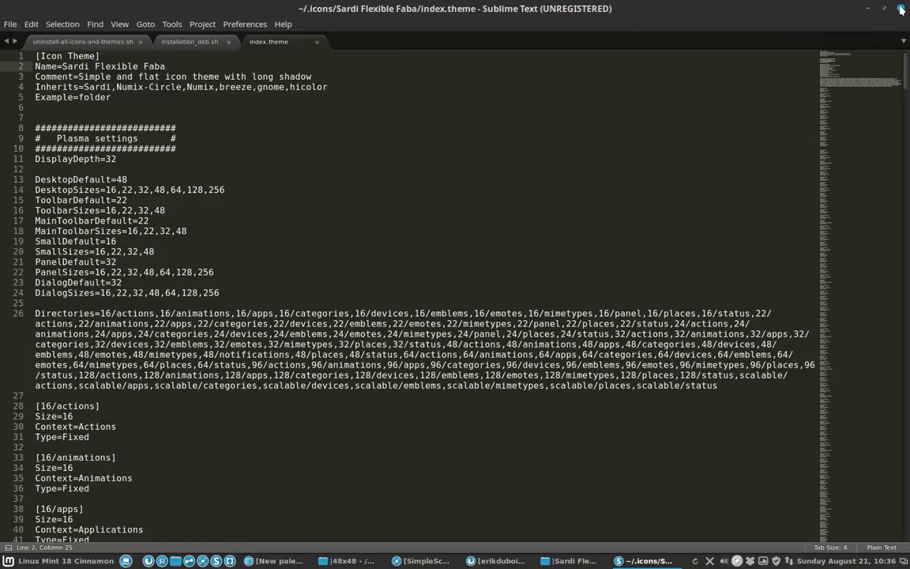
{"action": "key", "text": "ctrl+q"}
{"action": "left_click", "coordinate": [339, 222]}
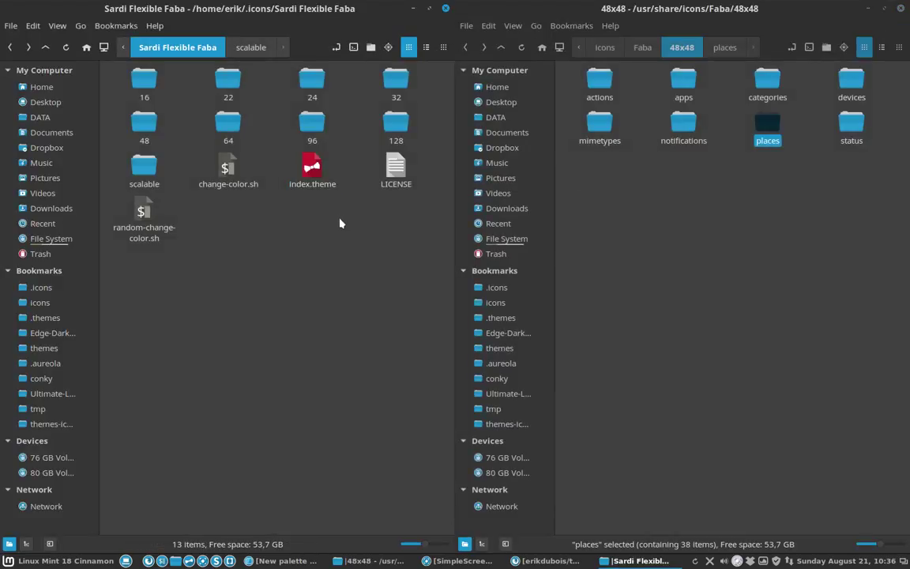
Step: Show Sardi Flexible Faba's scalable/places on the left beside Faba's 48x48/places on the right
{"action": "left_click", "coordinate": [143, 168]}
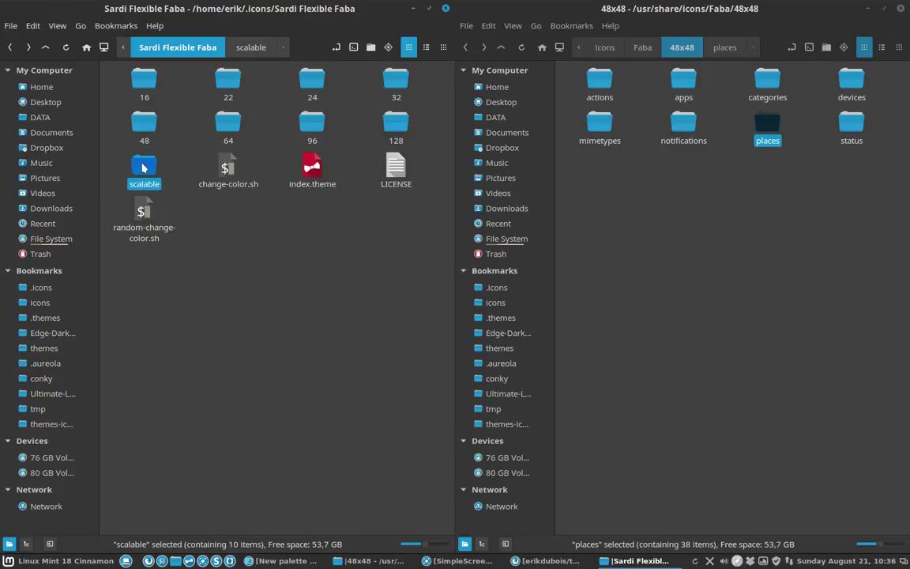
{"action": "double_click", "coordinate": [143, 168]}
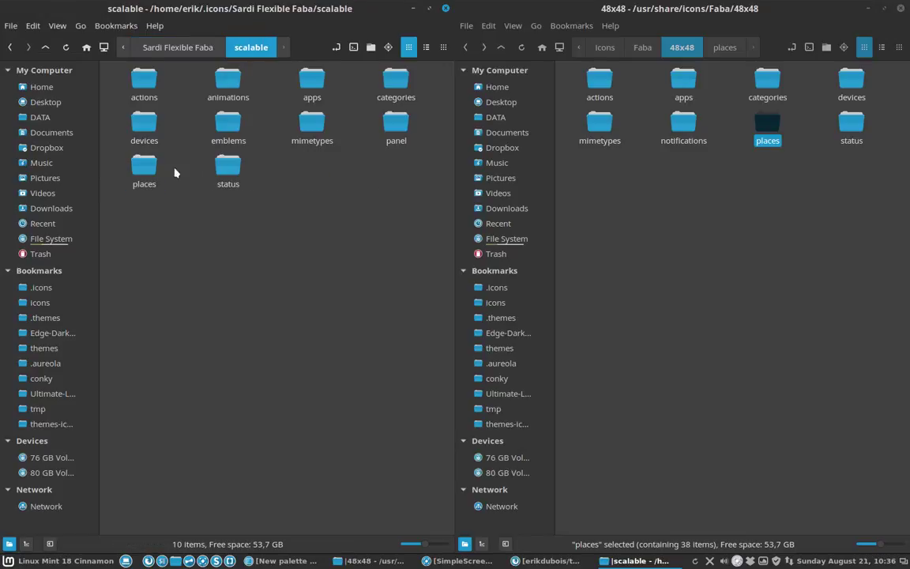
{"action": "double_click", "coordinate": [145, 166]}
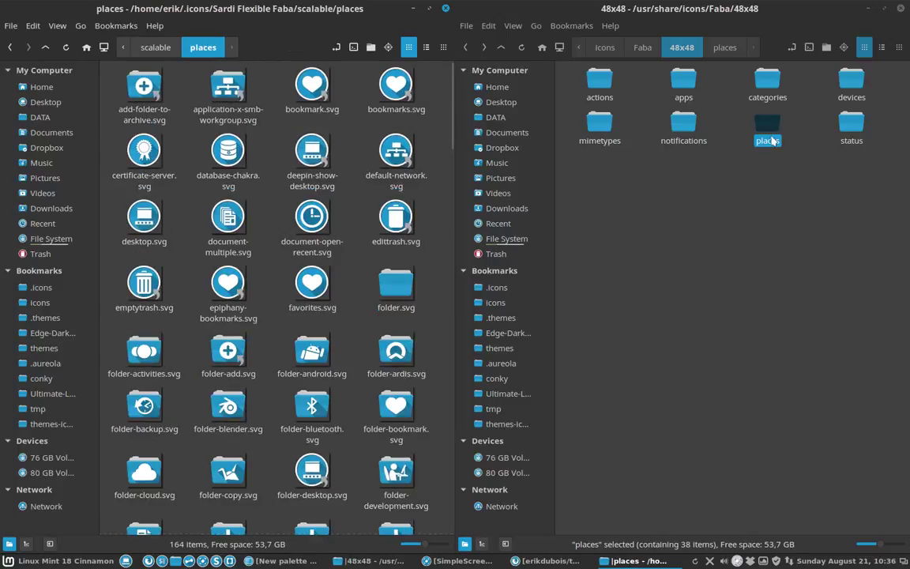
{"action": "double_click", "coordinate": [768, 128]}
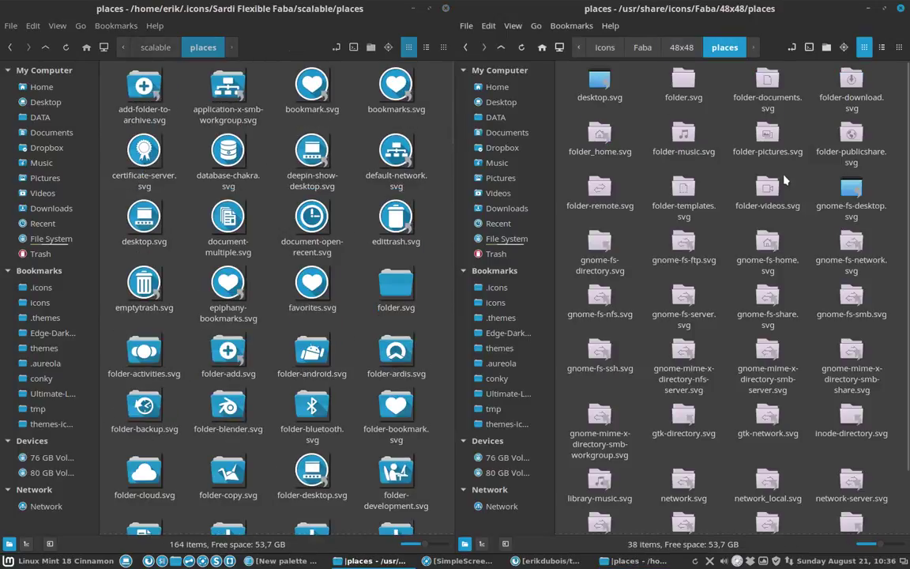
{"action": "left_click", "coordinate": [193, 206]}
Step: Delete all 164 places icons and paste in Faba's 38 lilac place icons
{"action": "key", "text": "ctrl+a"}
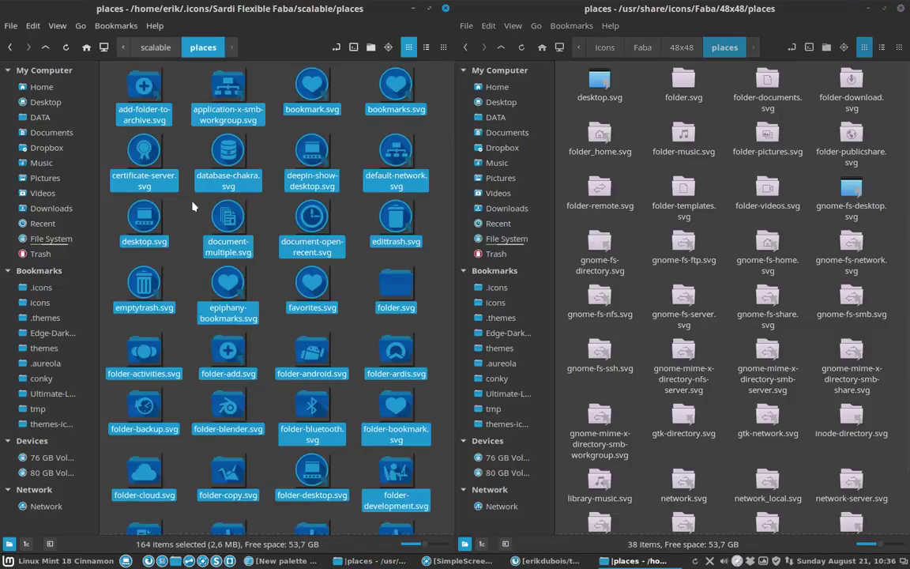
{"action": "key", "text": "Delete"}
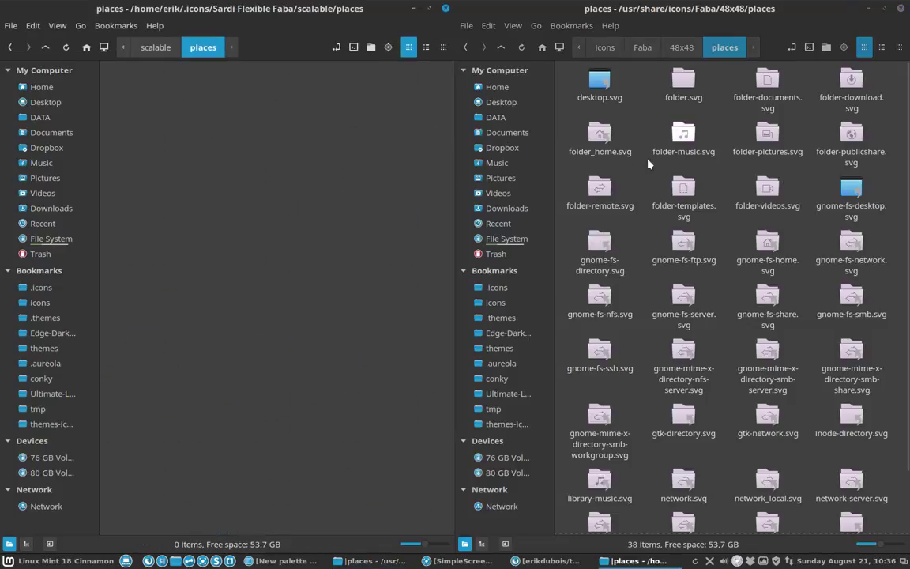
{"action": "left_click", "coordinate": [646, 165]}
{"action": "key", "text": "ctrl+a"}
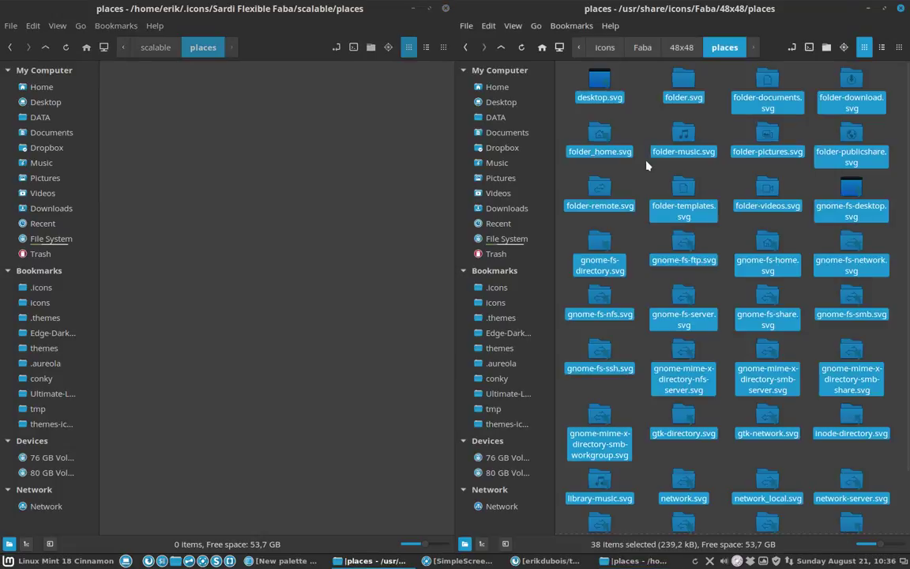
{"action": "key", "text": "ctrl+c"}
{"action": "left_click", "coordinate": [285, 216]}
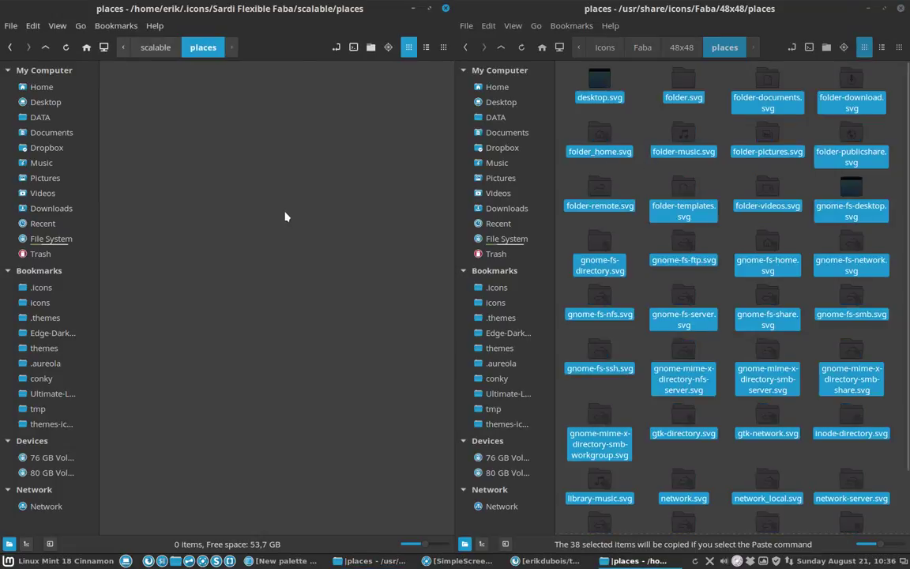
{"action": "key", "text": "ctrl+v"}
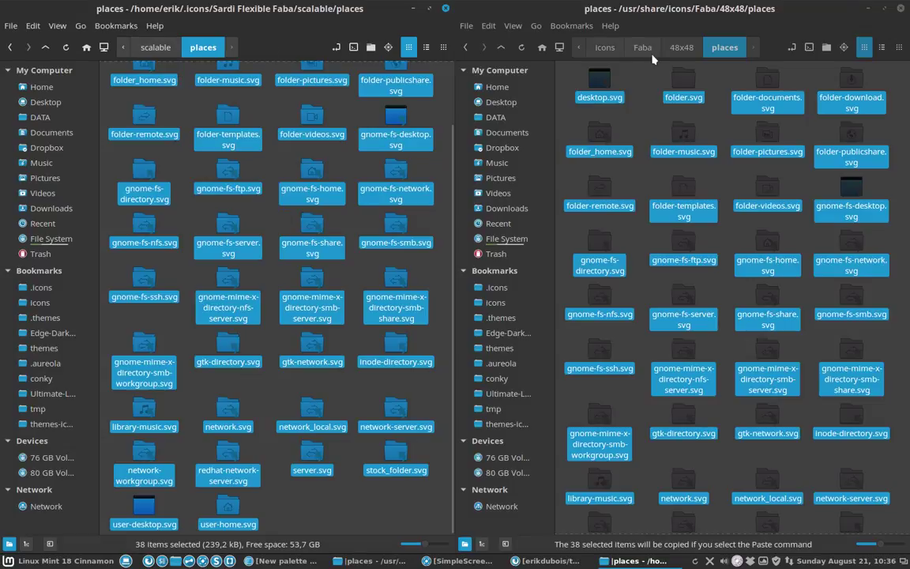
{"action": "left_click", "coordinate": [333, 156]}
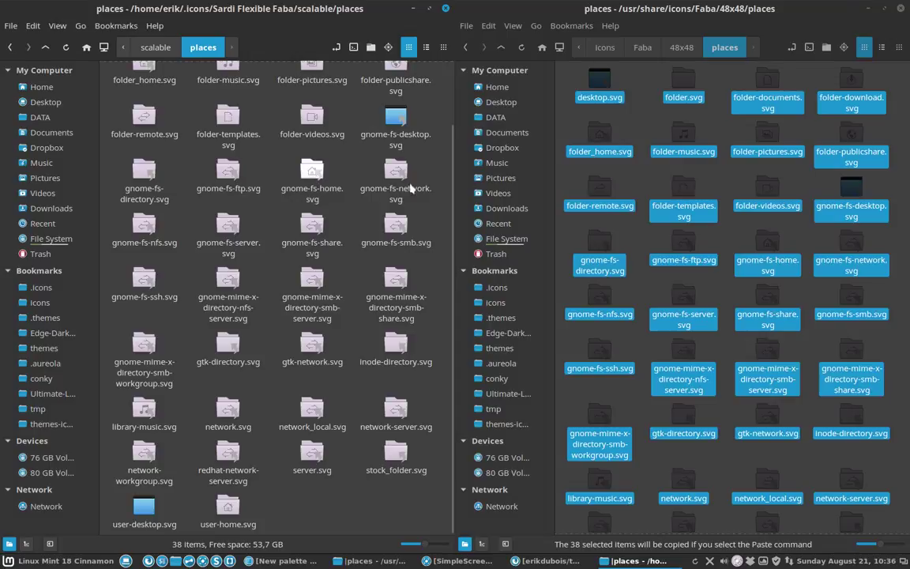
Step: Navigate back up to the theme's scalable folder, close the Faba window, and centre the other
{"action": "left_click", "coordinate": [682, 47]}
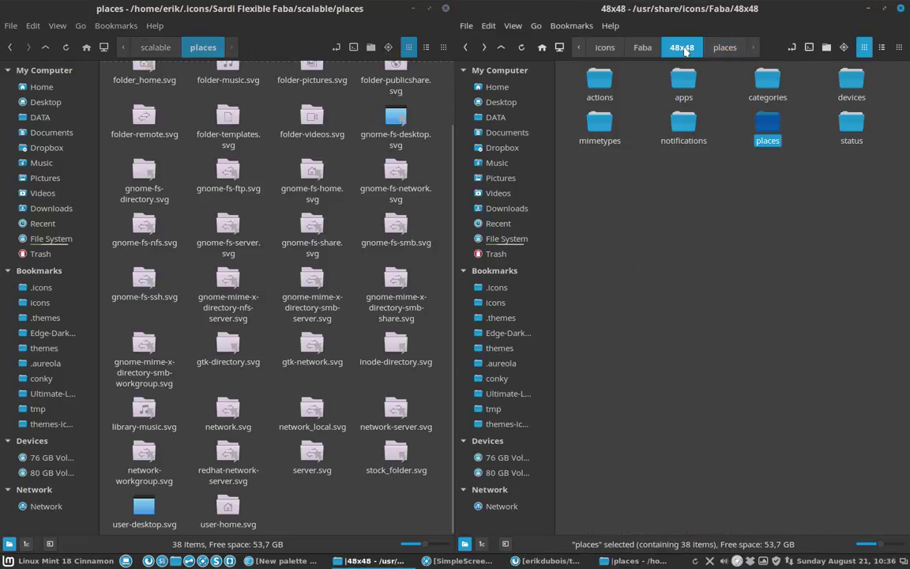
{"action": "left_click", "coordinate": [642, 47]}
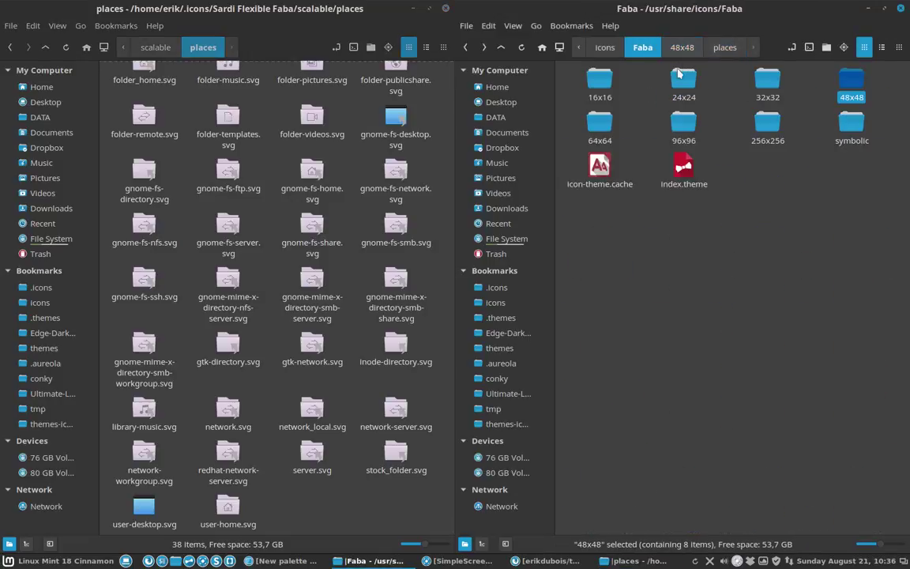
{"action": "left_click", "coordinate": [154, 49]}
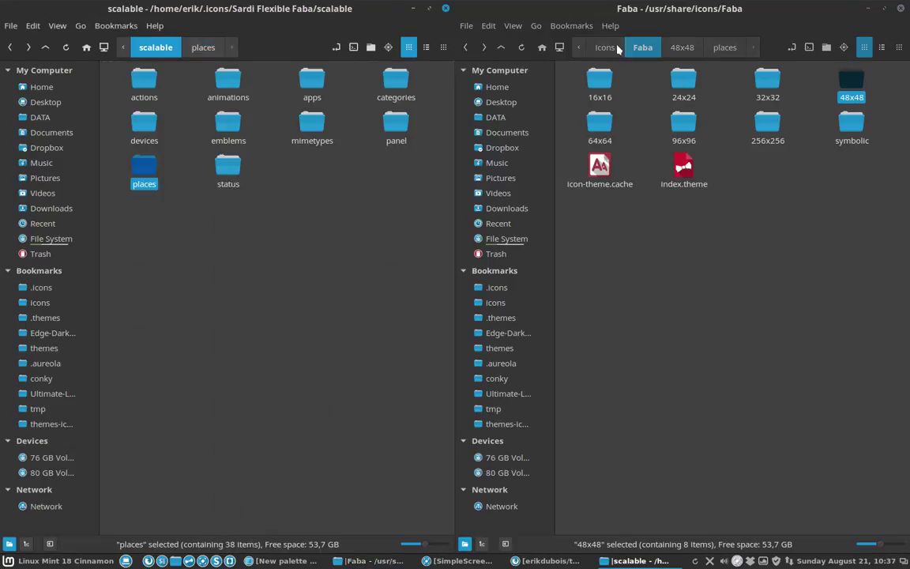
{"action": "left_click", "coordinate": [903, 11]}
{"action": "left_click_drag", "start_coordinate": [239, 11], "coordinate": [436, 96]}
Step: Open the theme's change-color.sh in Sublime Text, check oldcolour 1793d1 and newcolour ae1d1d, then minimize
{"action": "left_click", "coordinate": [387, 145]}
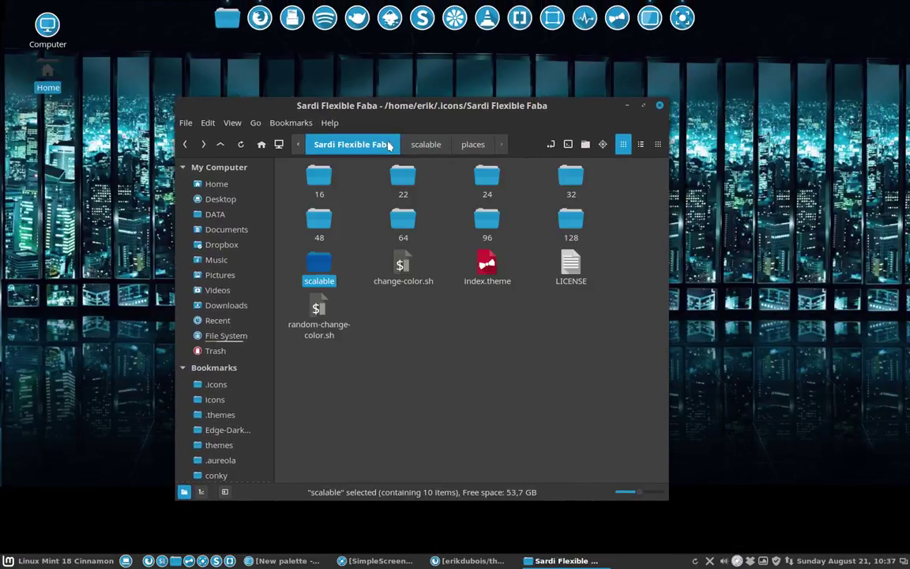
{"action": "double_click", "coordinate": [400, 266]}
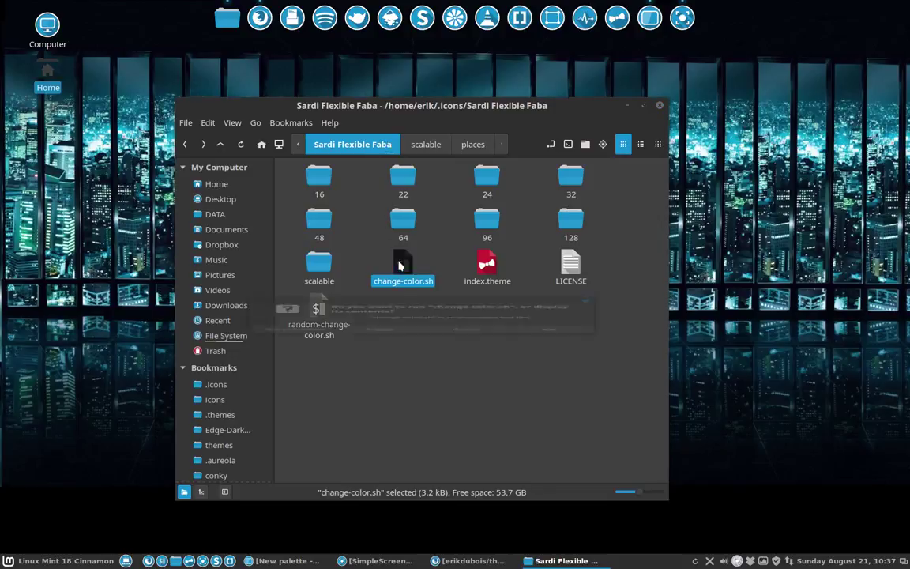
{"action": "left_click", "coordinate": [379, 350]}
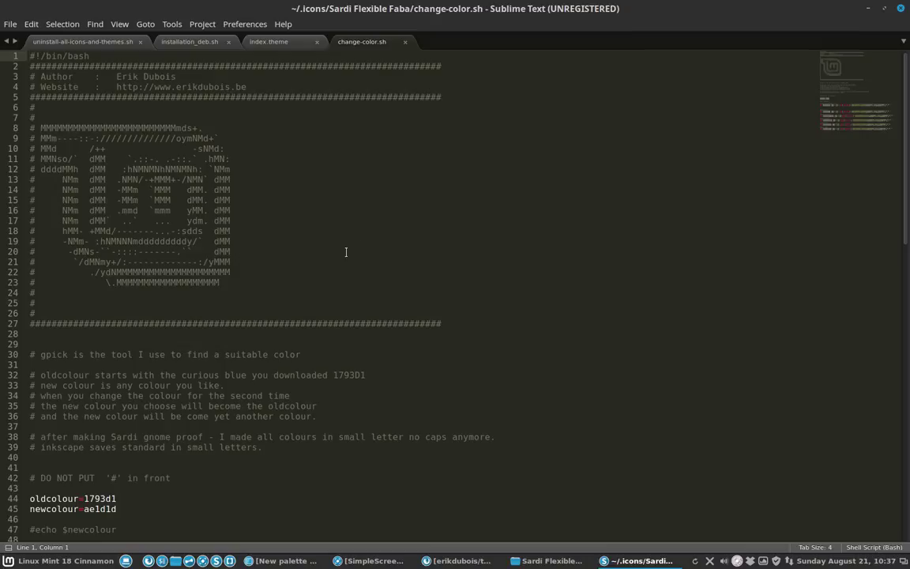
{"action": "scroll", "coordinate": [345, 251], "scroll_direction": "down", "scroll_amount": 7}
{"action": "left_click", "coordinate": [93, 282]}
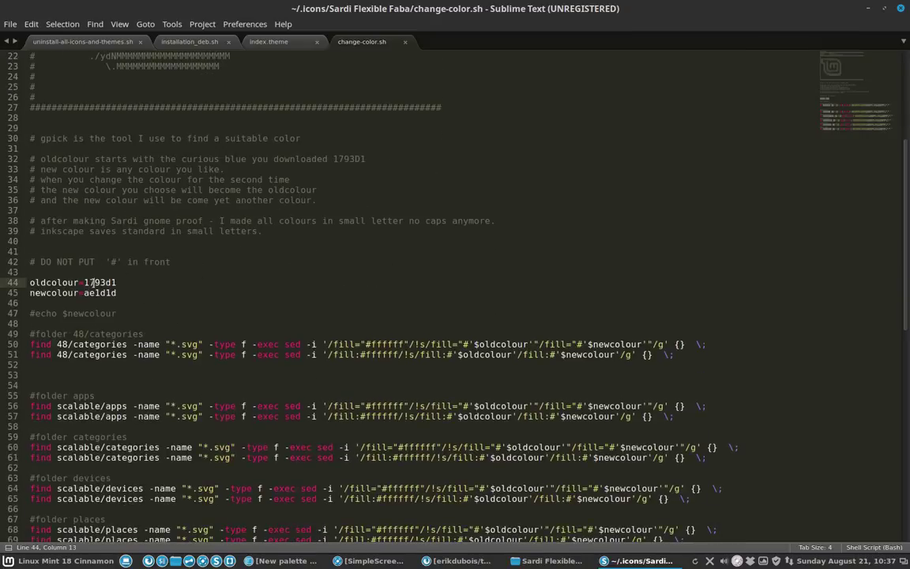
{"action": "left_click", "coordinate": [98, 293]}
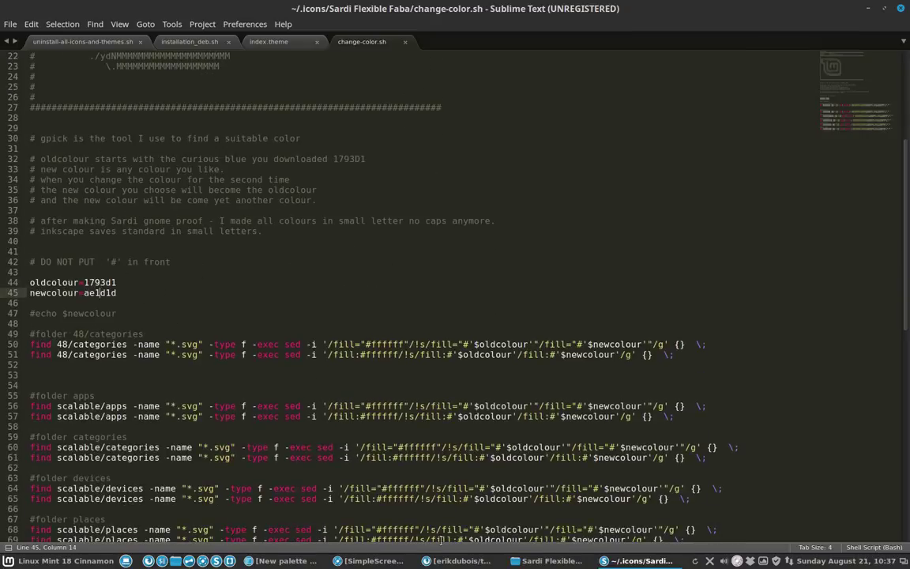
{"action": "left_click", "coordinate": [869, 10]}
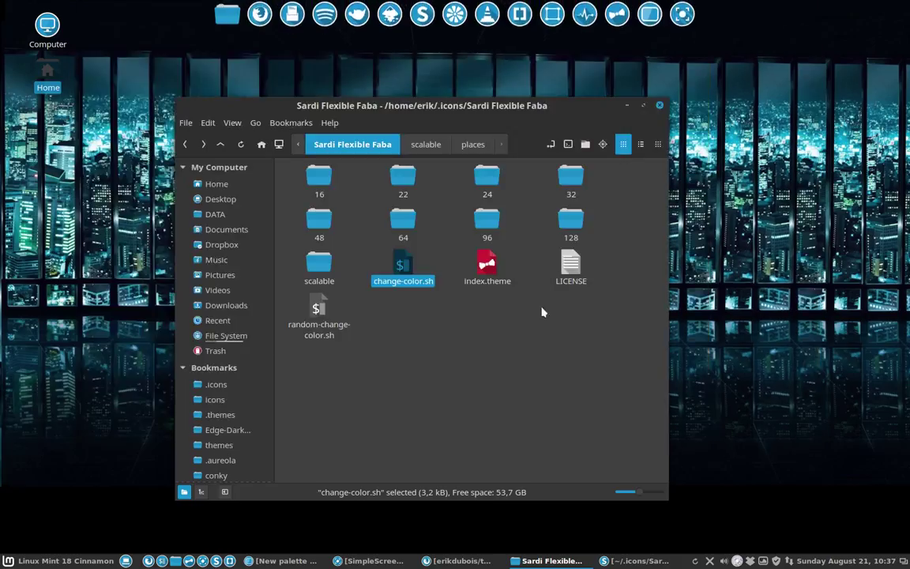
Step: Raise the Gpick 'New palette' window, then launch Themes from the Cinnamon menu
{"action": "left_click", "coordinate": [284, 561]}
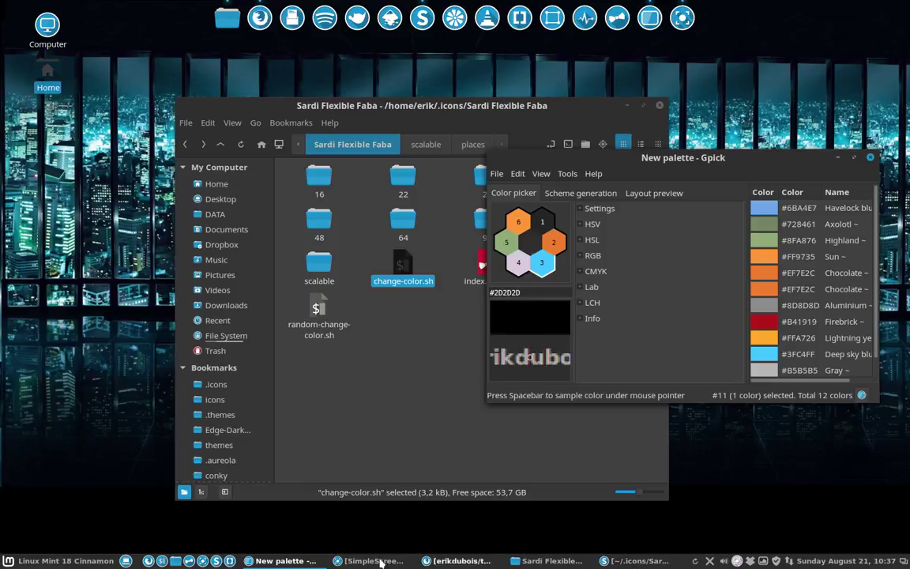
{"action": "left_click", "coordinate": [67, 562]}
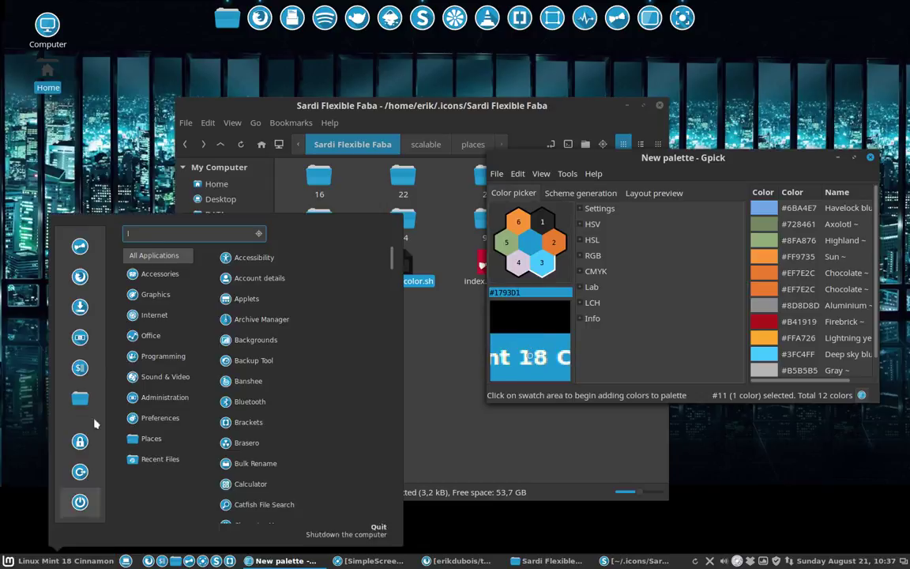
{"action": "left_click", "coordinate": [73, 221]}
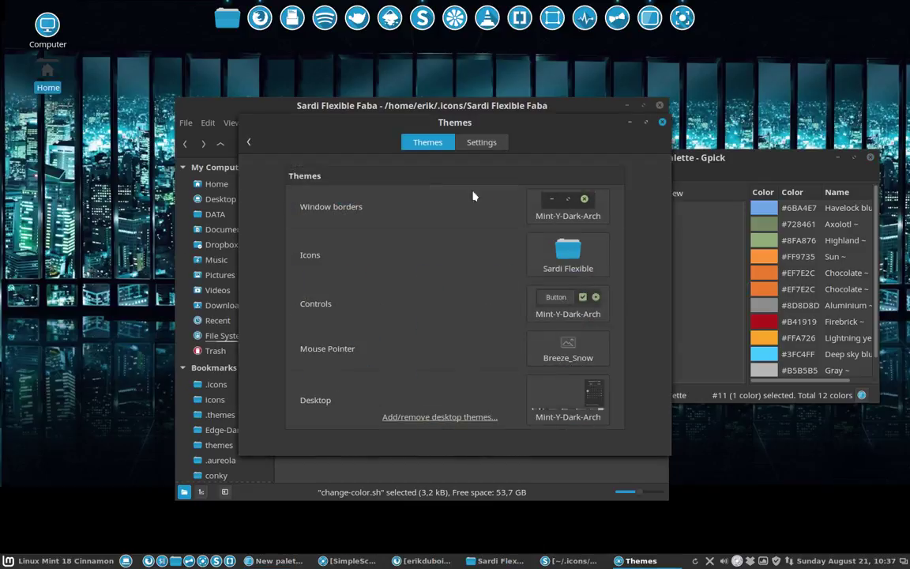
Step: Switch the Cinnamon icon theme from Sardi Flexible to Faba and raise the Gpick palette
{"action": "left_click", "coordinate": [598, 266]}
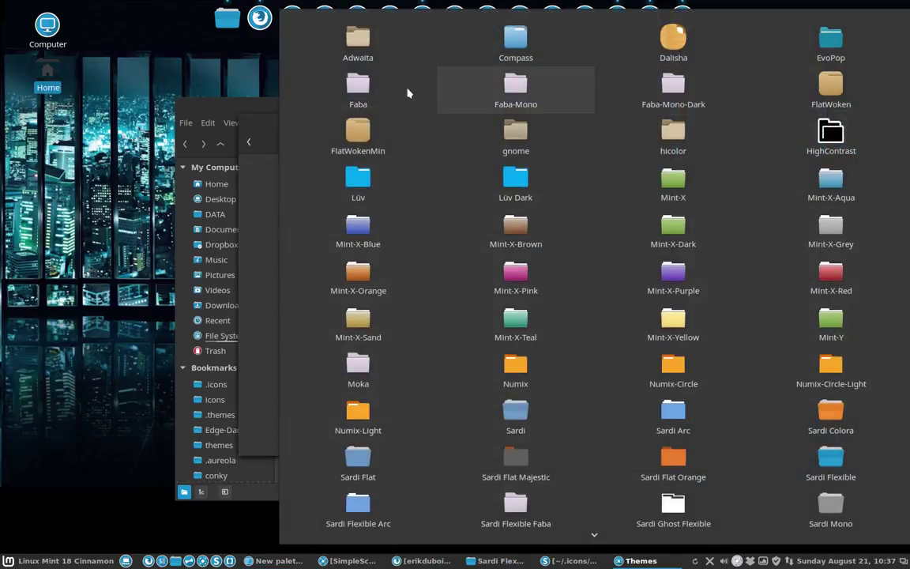
{"action": "left_click", "coordinate": [356, 91]}
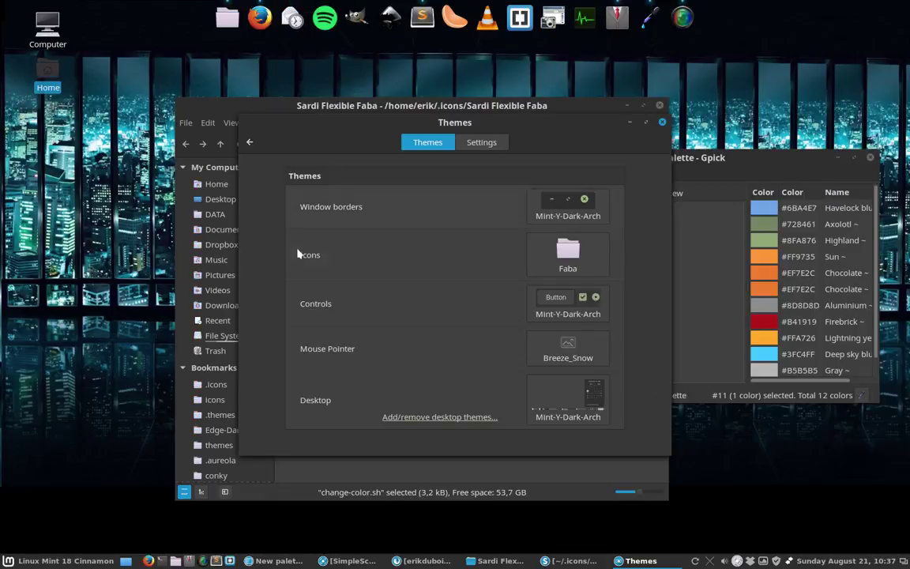
{"action": "left_click", "coordinate": [728, 167]}
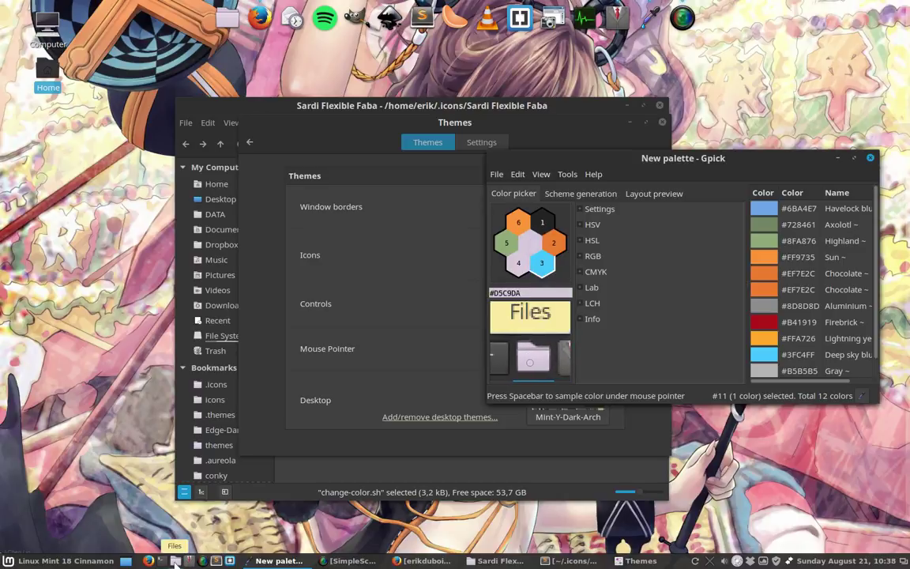
Step: Sample the lilac Faba folder colour #D5C9DA into Gpick, copy its hex value, and minimise Gpick
{"action": "key", "text": "space"}
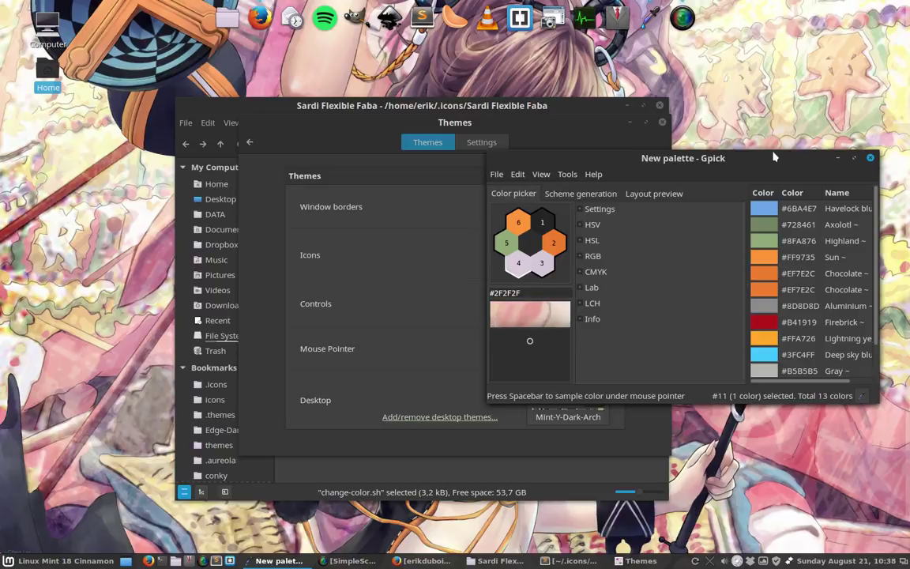
{"action": "left_click_drag", "start_coordinate": [773, 151], "coordinate": [773, 73]}
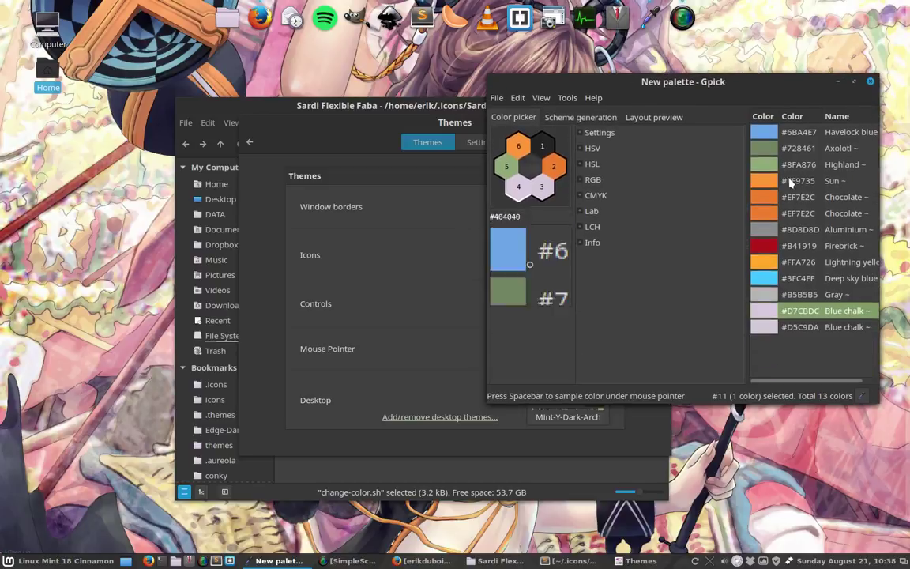
{"action": "left_click", "coordinate": [819, 327]}
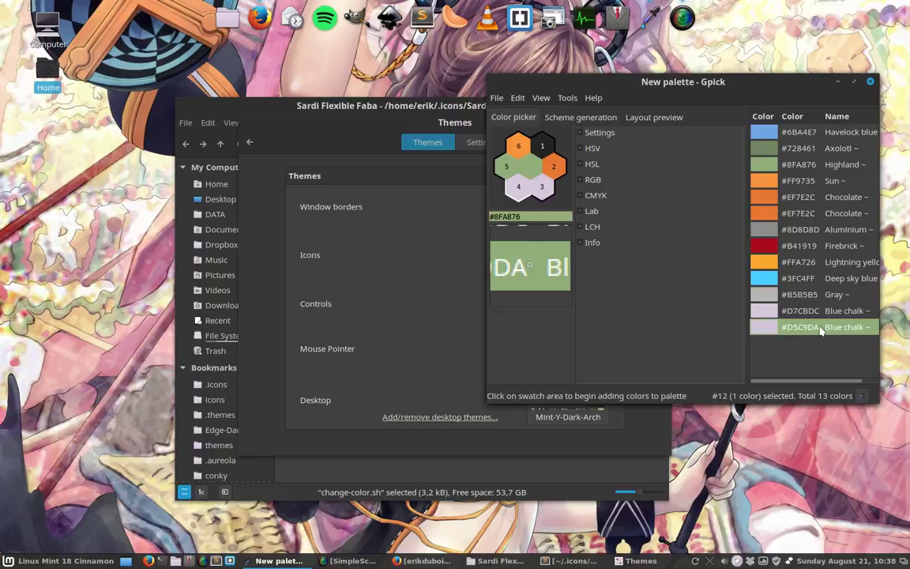
{"action": "right_click", "coordinate": [820, 329]}
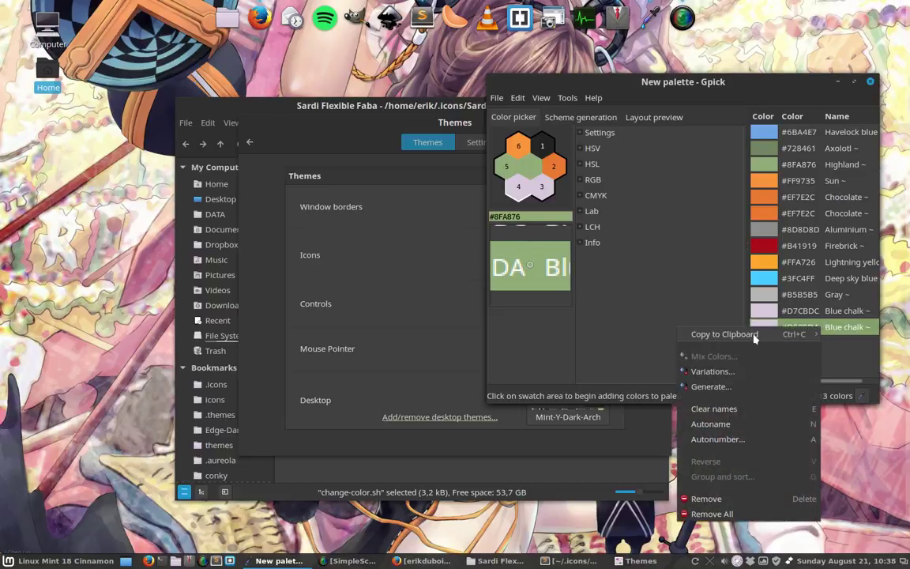
{"action": "mouse_move", "coordinate": [705, 334]}
{"action": "left_click", "coordinate": [616, 335]}
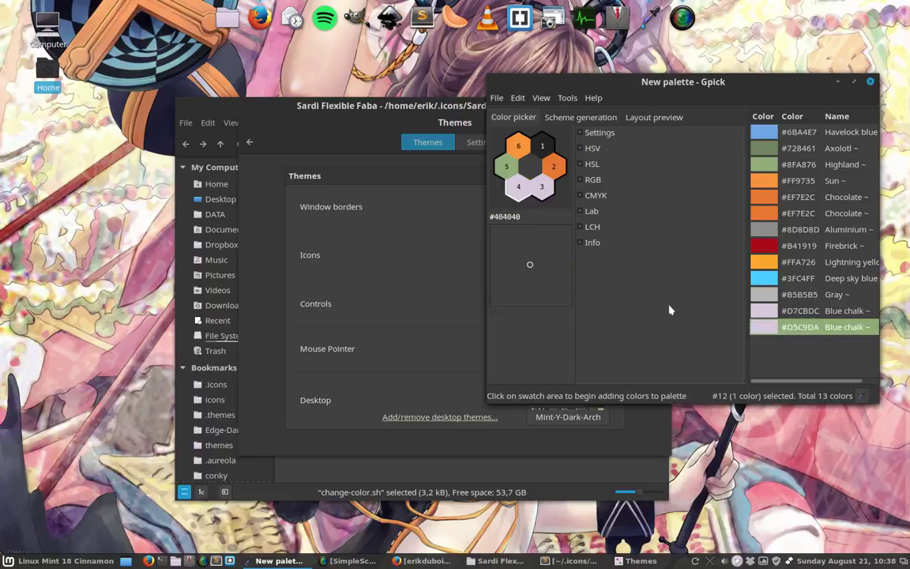
{"action": "left_click", "coordinate": [838, 82]}
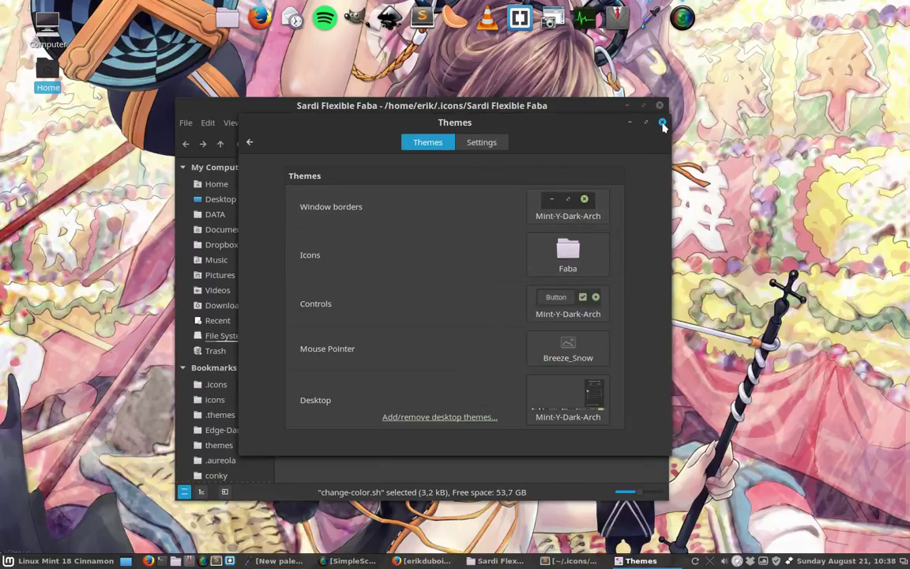
Step: Close the Themes settings with icons unchanged and bring change-color.sh forward in Sublime Text
{"action": "left_click", "coordinate": [570, 254]}
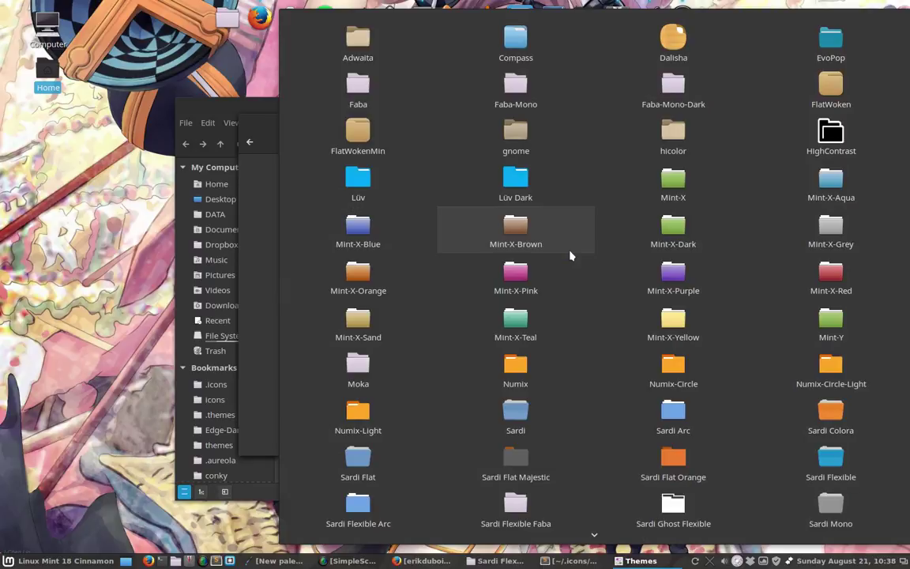
{"action": "left_click", "coordinate": [260, 122]}
{"action": "key", "text": "alt+F4"}
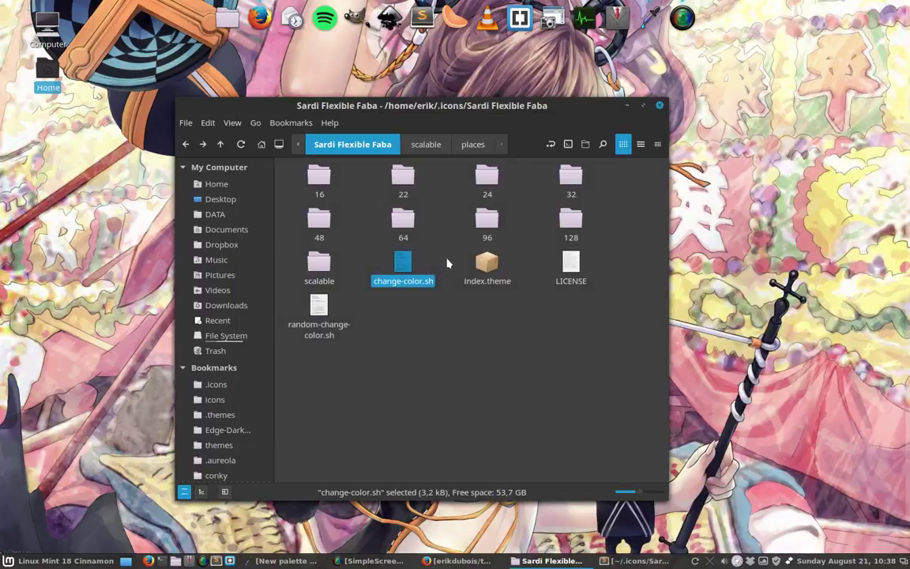
{"action": "left_click", "coordinate": [404, 341]}
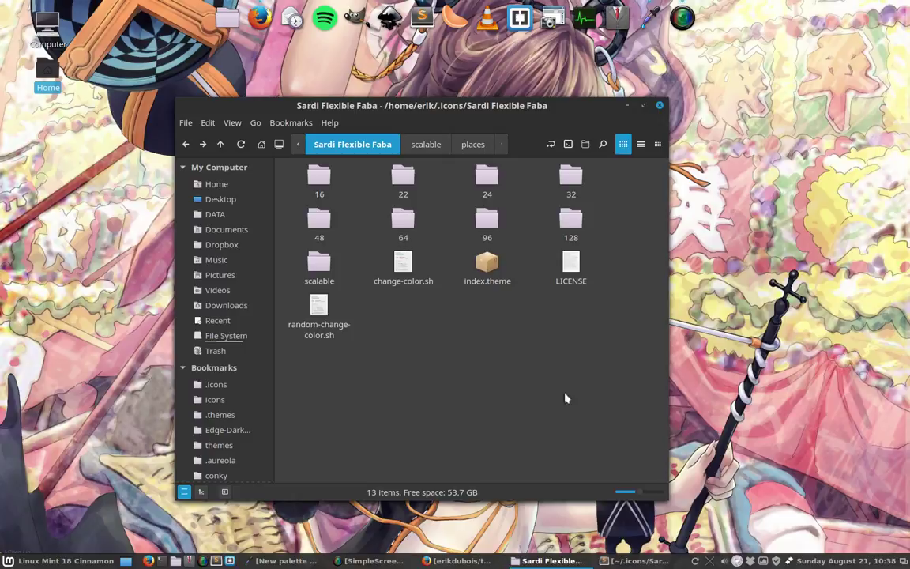
{"action": "left_click", "coordinate": [621, 560]}
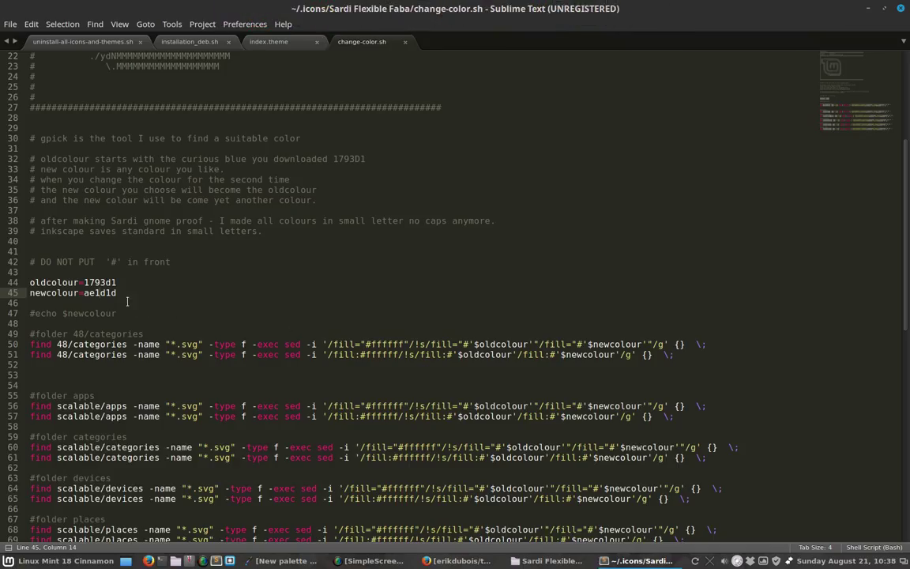
Step: Replace newcolour ae1d1d with D5C9DA in change-color.sh and save the script
{"action": "double_click", "coordinate": [101, 293]}
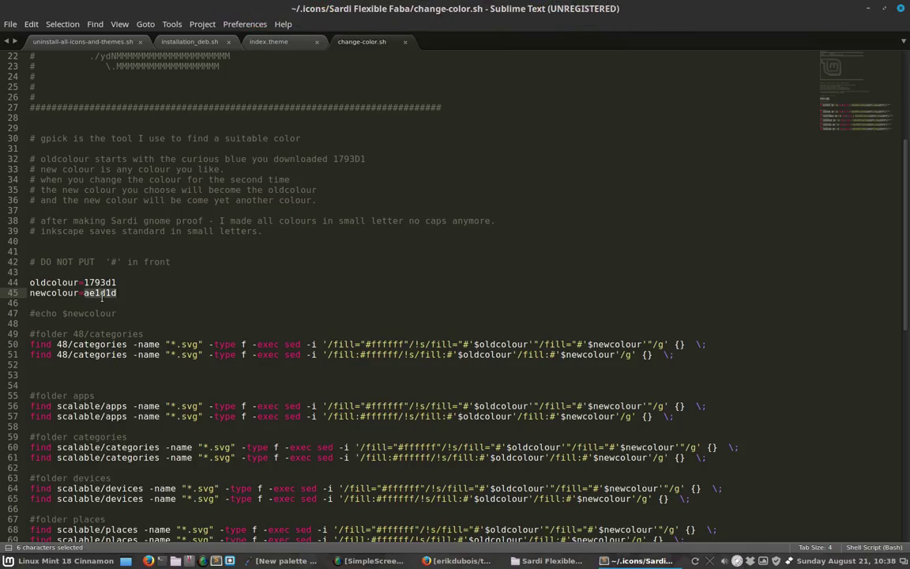
{"action": "type", "text": "#D5C9DA"}
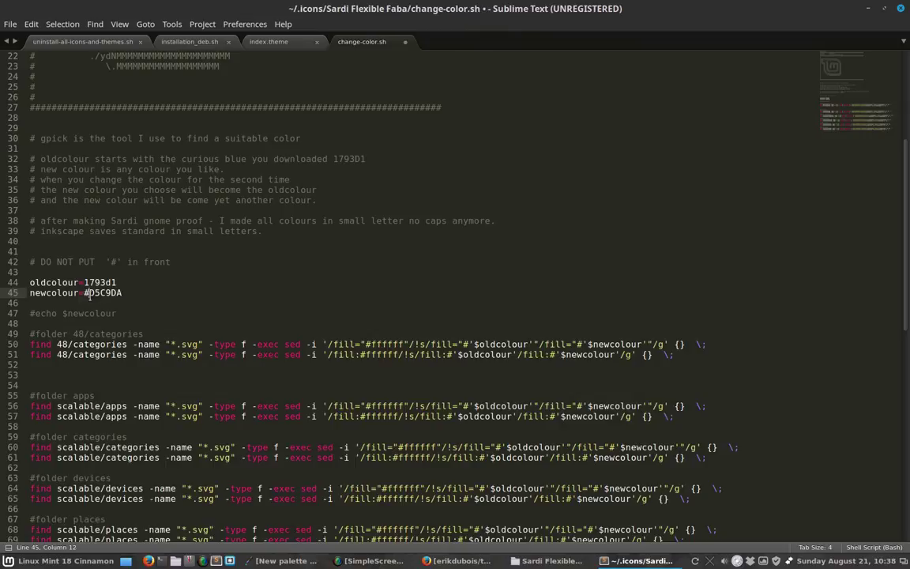
{"action": "key", "text": "BackSpace"}
{"action": "key", "text": "ctrl+s"}
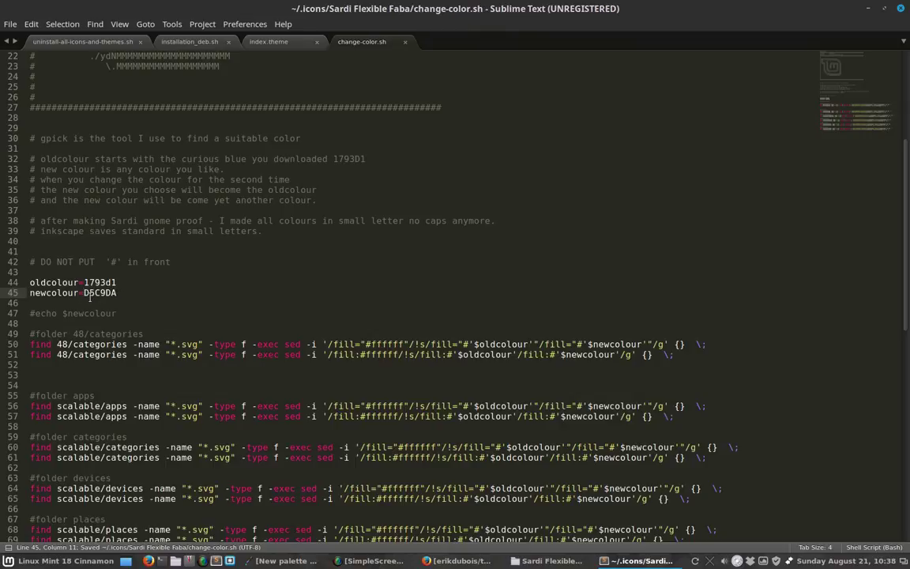
Step: Close the editor, then run ./change-color.sh in a terminal in the Sardi Flexible Faba folder
{"action": "left_click", "coordinate": [901, 9]}
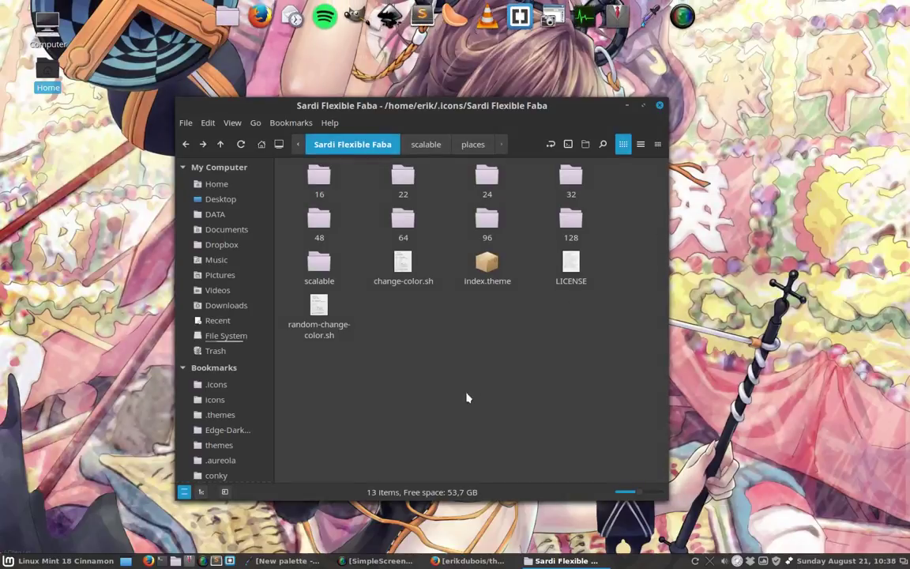
{"action": "left_click", "coordinate": [568, 144]}
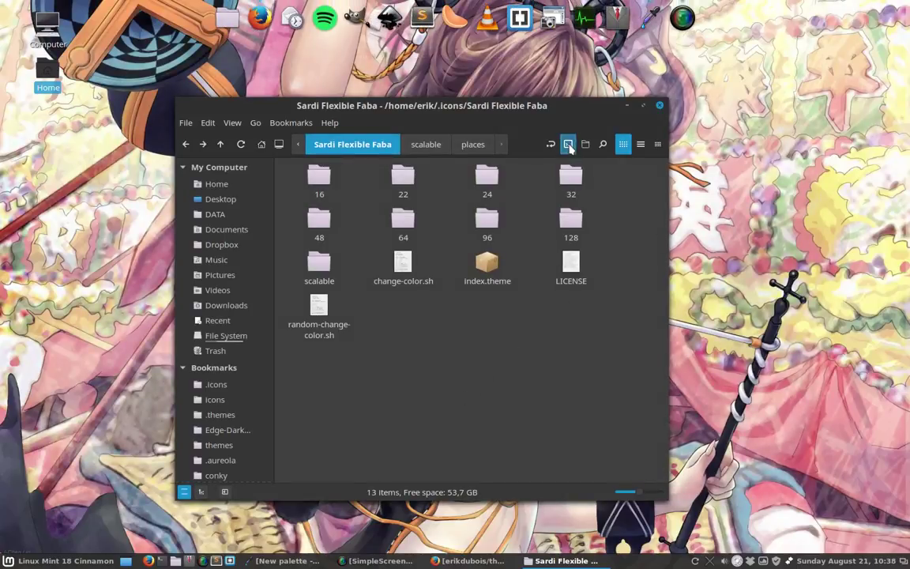
{"action": "type", "text": "./ch"}
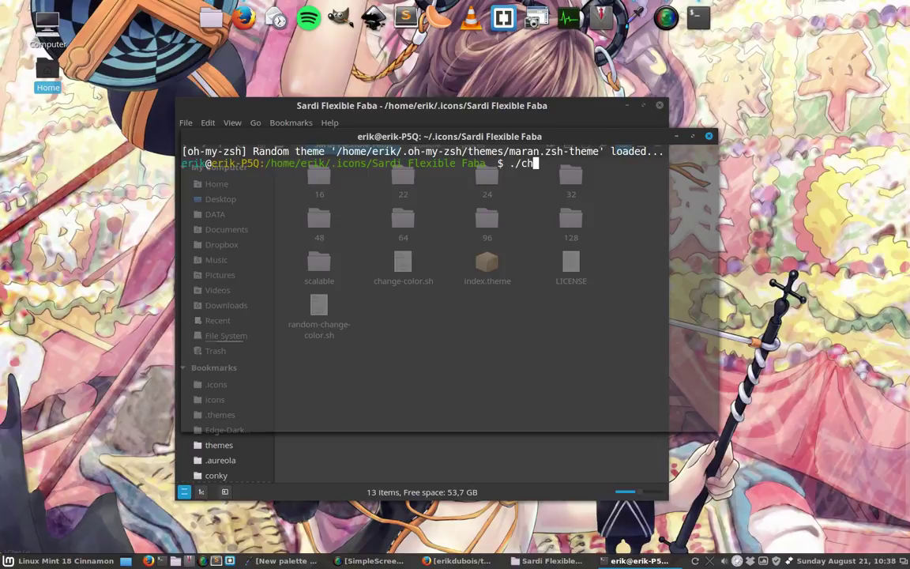
{"action": "key", "text": "Tab"}
{"action": "key", "text": "Return"}
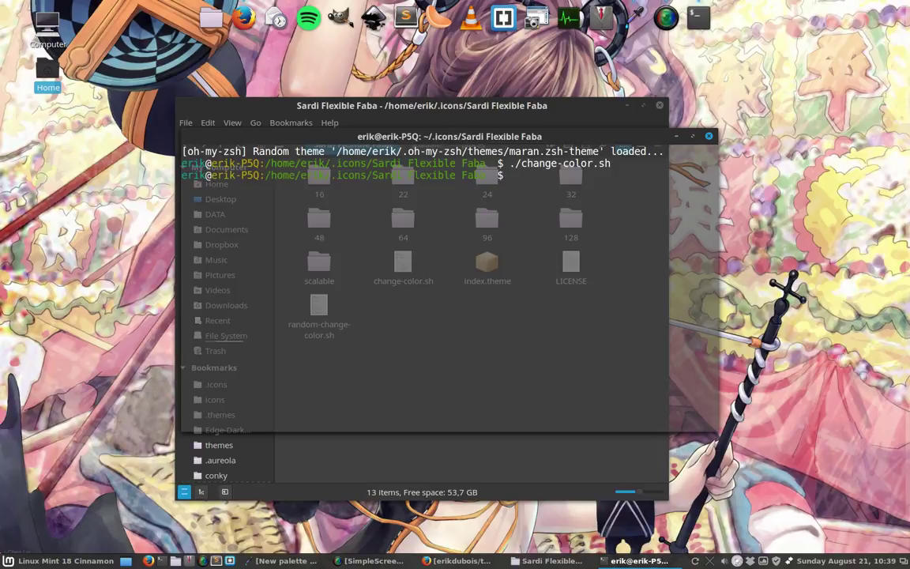
{"action": "left_click", "coordinate": [708, 137]}
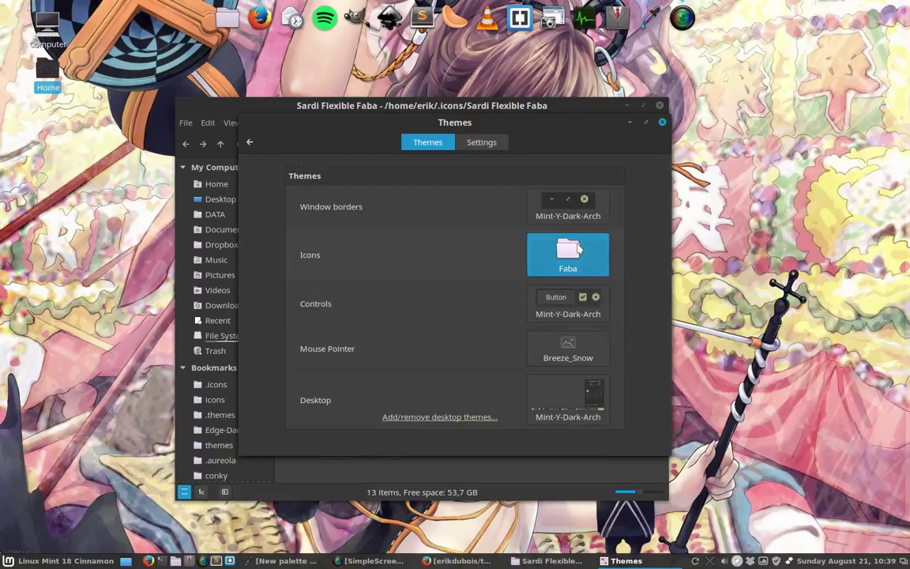
Step: Apply Sardi Flexible Faba as the icon theme and close the Themes window
{"action": "left_click", "coordinate": [577, 249]}
{"action": "left_click", "coordinate": [515, 514]}
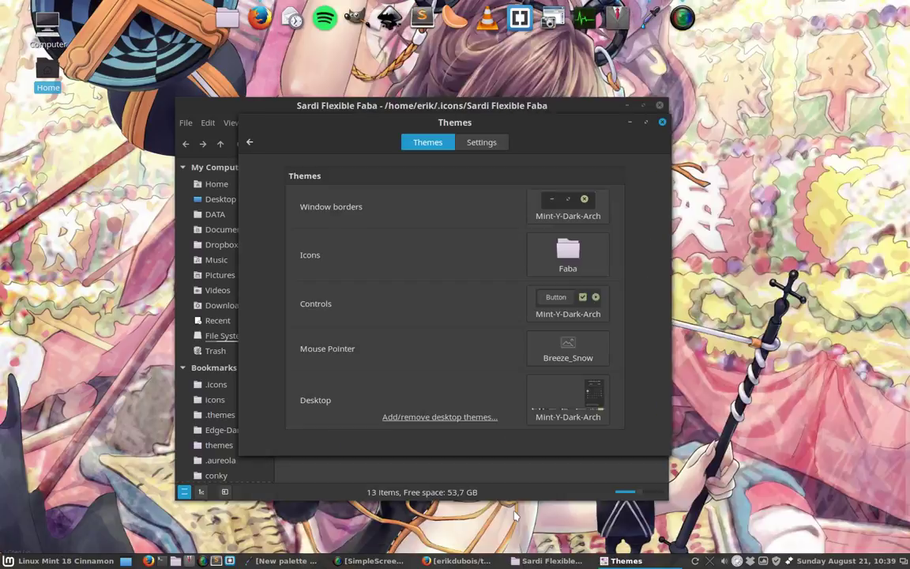
{"action": "left_click", "coordinate": [662, 122]}
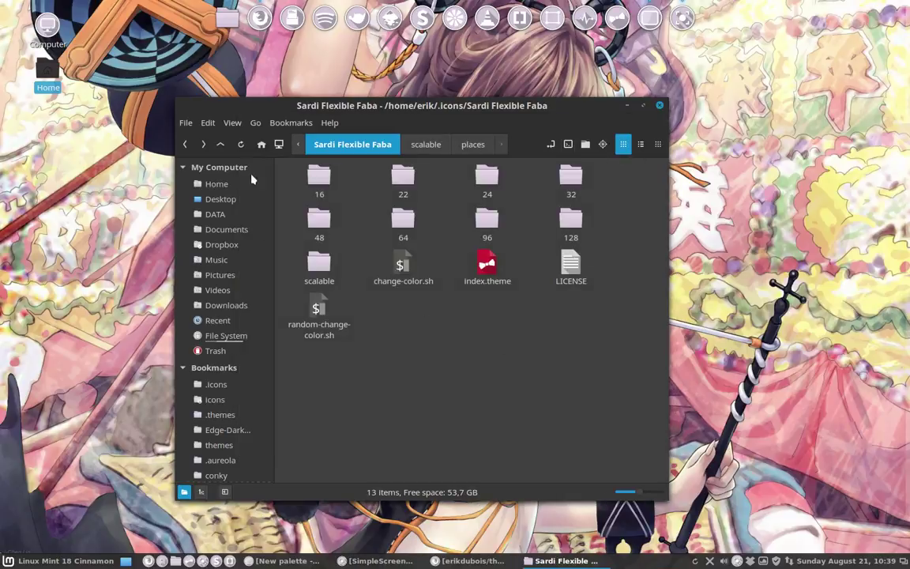
Step: Show the Home folder in Nemo, then close the file manager
{"action": "left_click", "coordinate": [252, 181]}
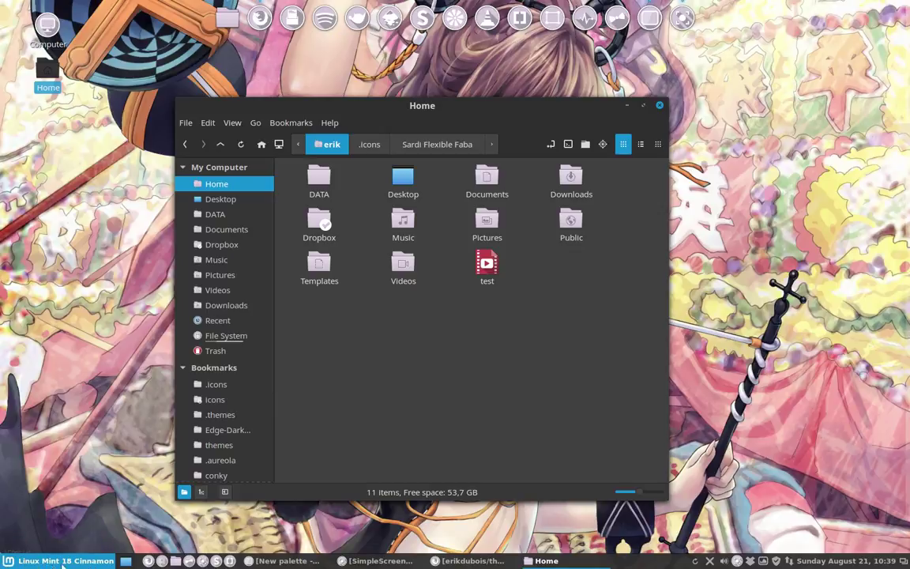
{"action": "left_click", "coordinate": [660, 106]}
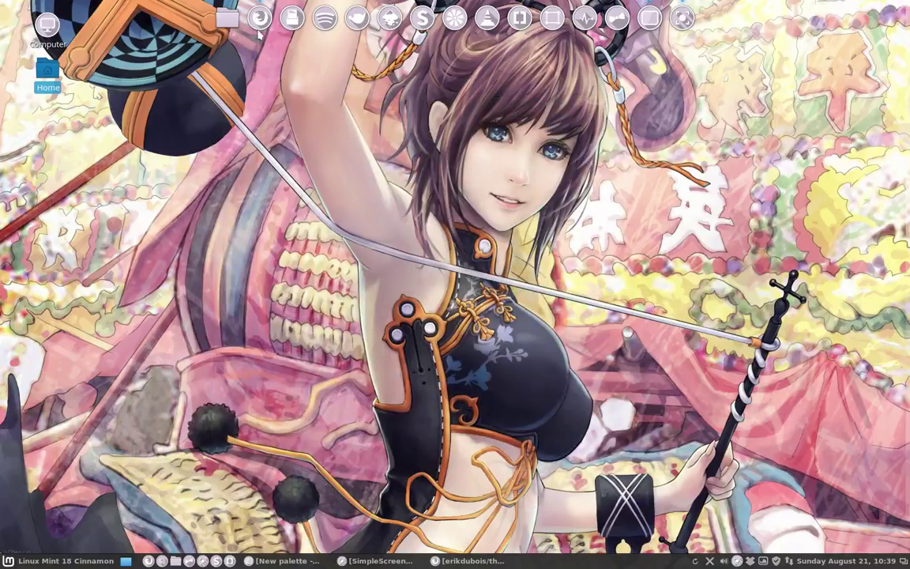
Step: Restore Firefox and open the Ultimate-Linux-Mint-18-Cinnamon repository from the owner's Repositories tab
{"action": "left_click", "coordinate": [260, 20]}
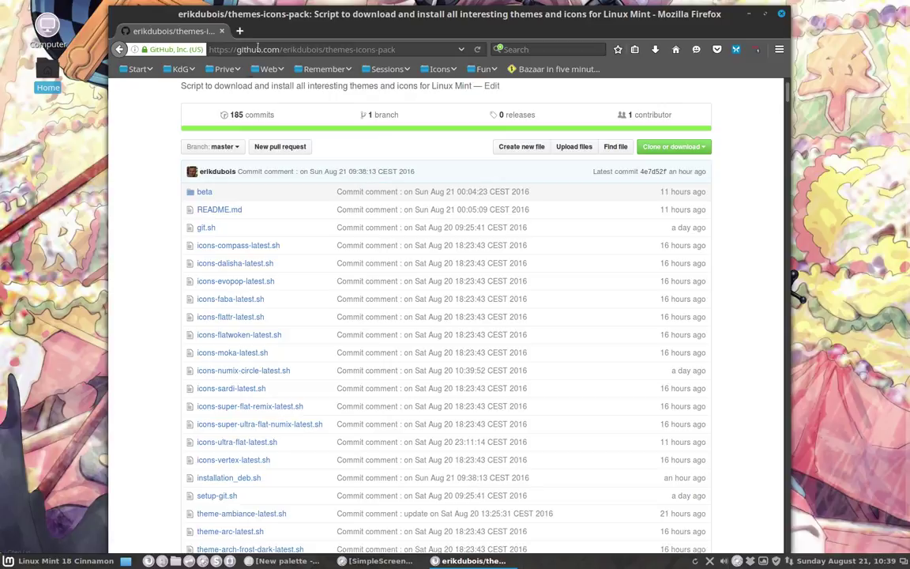
{"action": "left_click", "coordinate": [239, 30]}
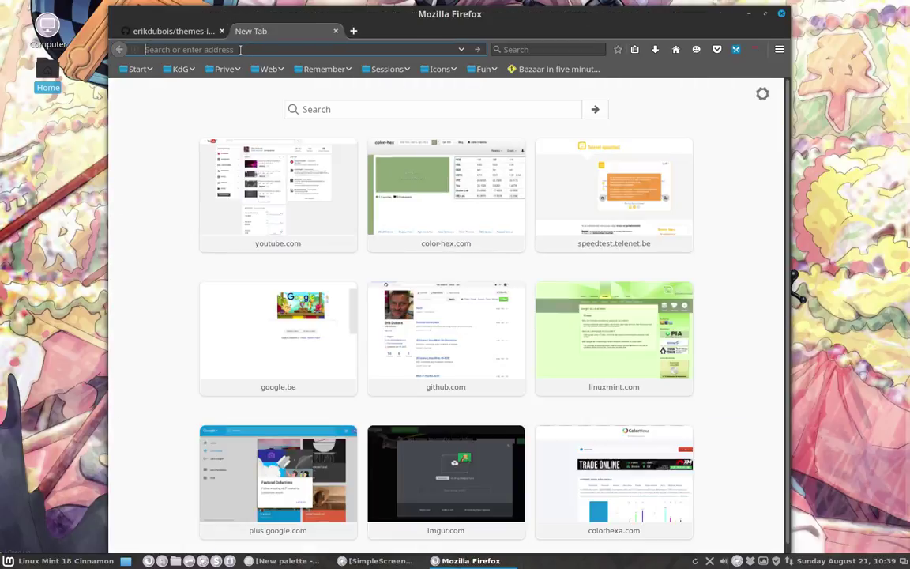
{"action": "left_click", "coordinate": [146, 71]}
{"action": "left_click", "coordinate": [170, 30]}
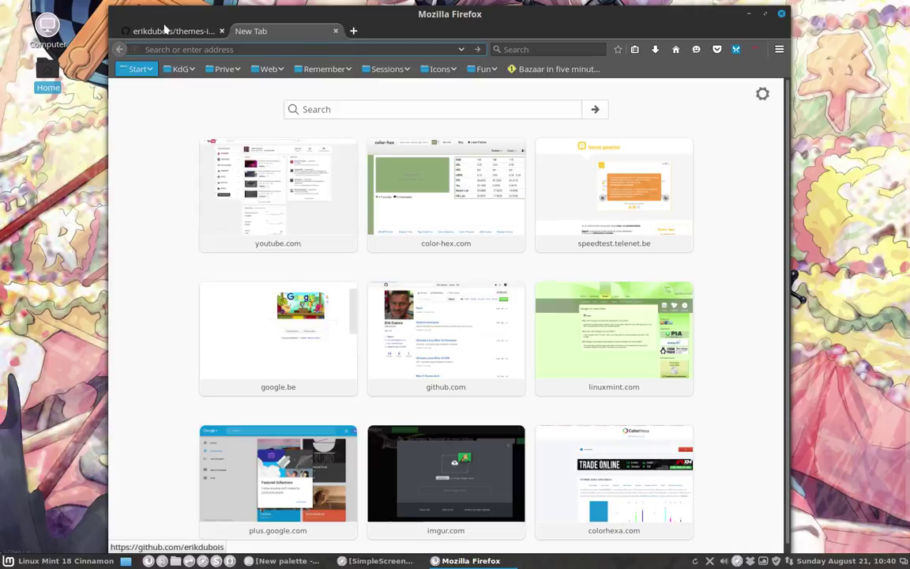
{"action": "left_click", "coordinate": [170, 31]}
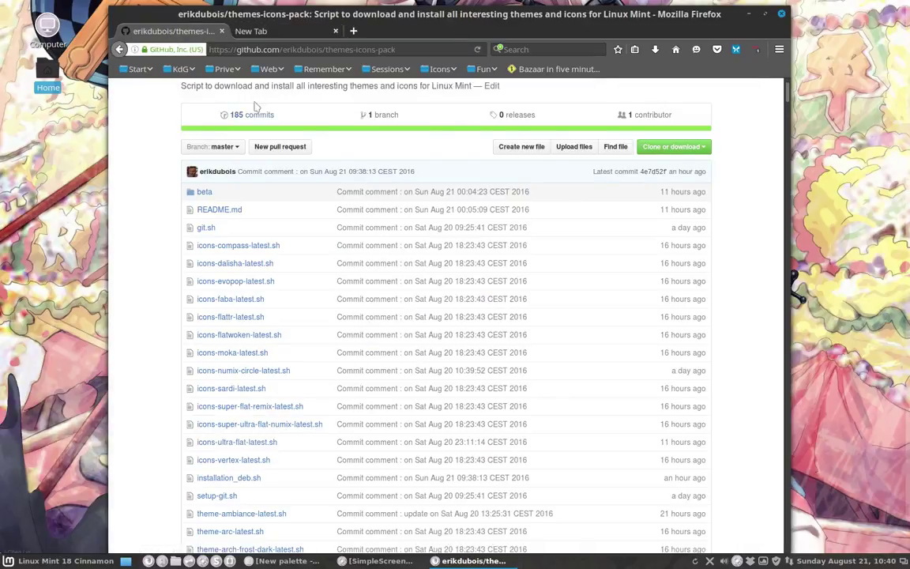
{"action": "scroll", "coordinate": [233, 95], "scroll_direction": "up", "scroll_amount": 2}
{"action": "left_click", "coordinate": [219, 127]}
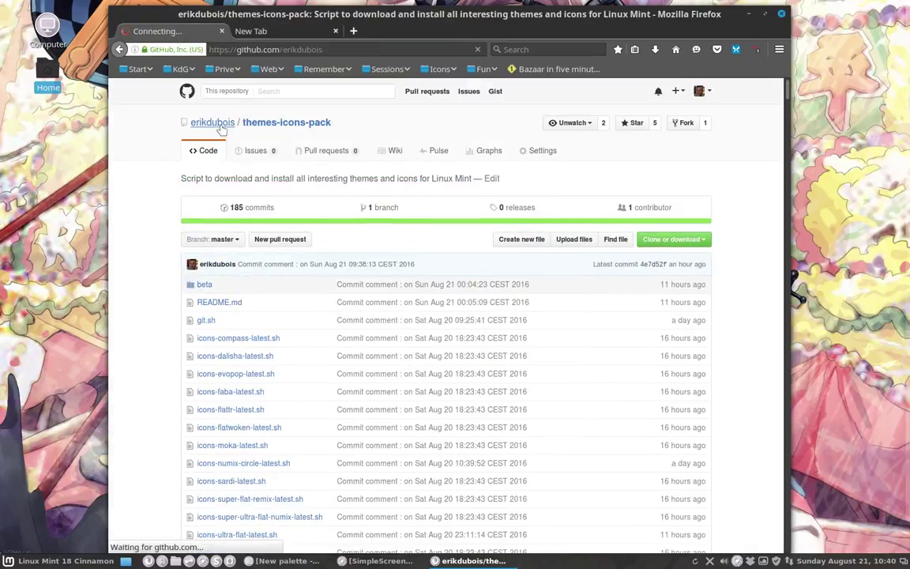
{"action": "left_click", "coordinate": [411, 129]}
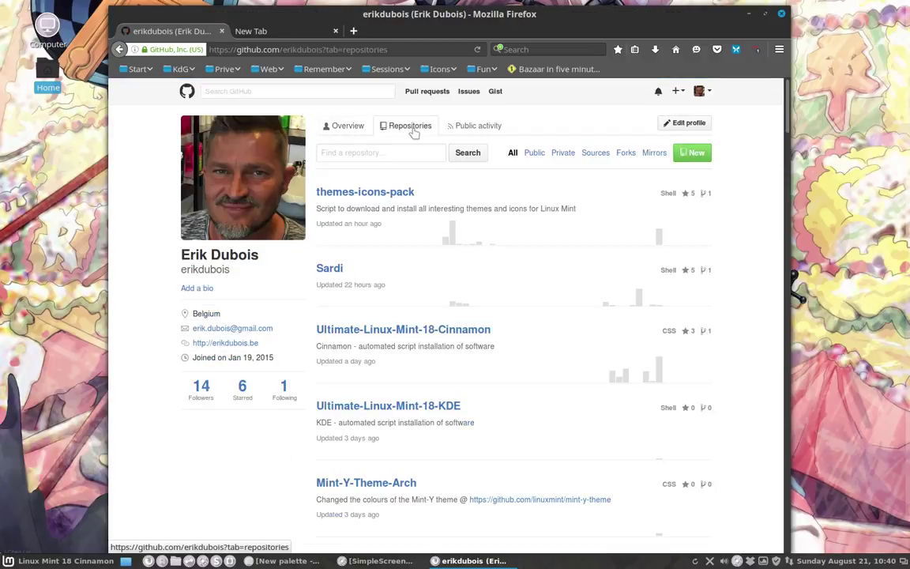
{"action": "left_click", "coordinate": [428, 332]}
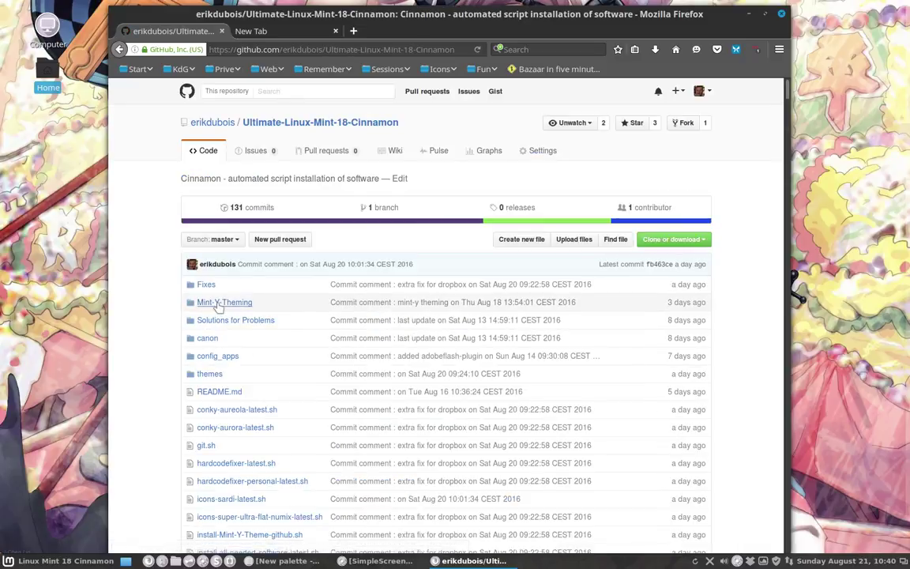
Step: Download the repository as Ultimate-Linux-Mint-18-Cinnamon-master.zip and open its Downloads folder
{"action": "left_click", "coordinate": [222, 304]}
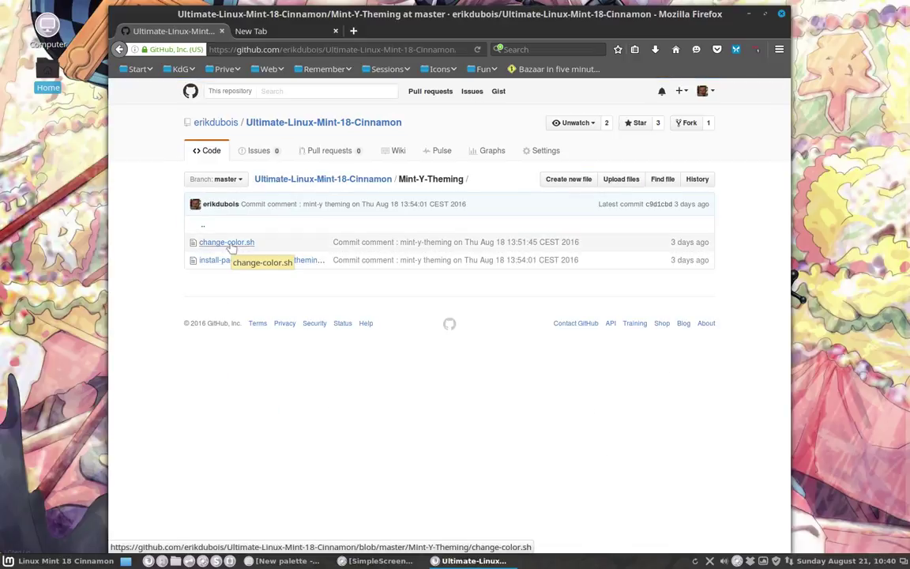
{"action": "left_click", "coordinate": [119, 50]}
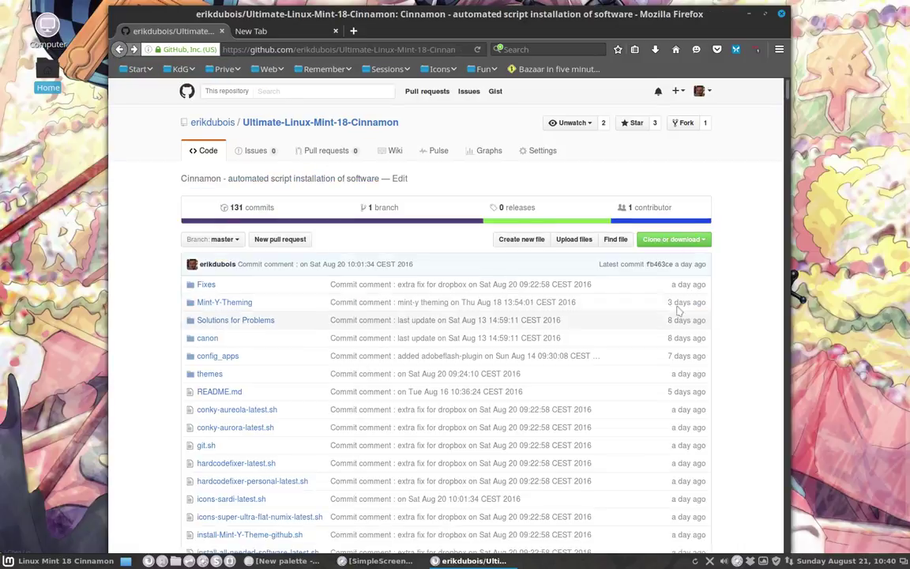
{"action": "left_click", "coordinate": [668, 239]}
{"action": "left_click", "coordinate": [636, 323]}
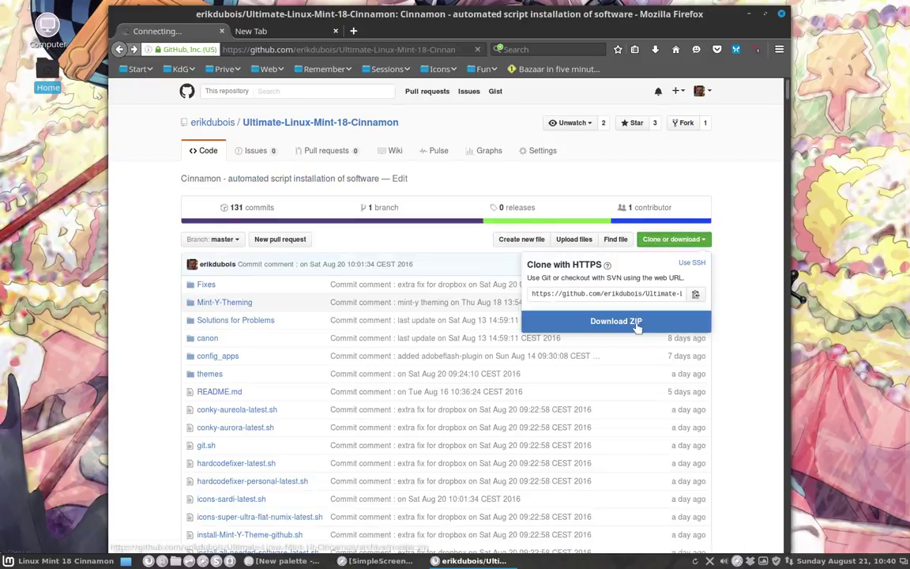
{"action": "left_click", "coordinate": [655, 49]}
{"action": "left_click", "coordinate": [644, 86]}
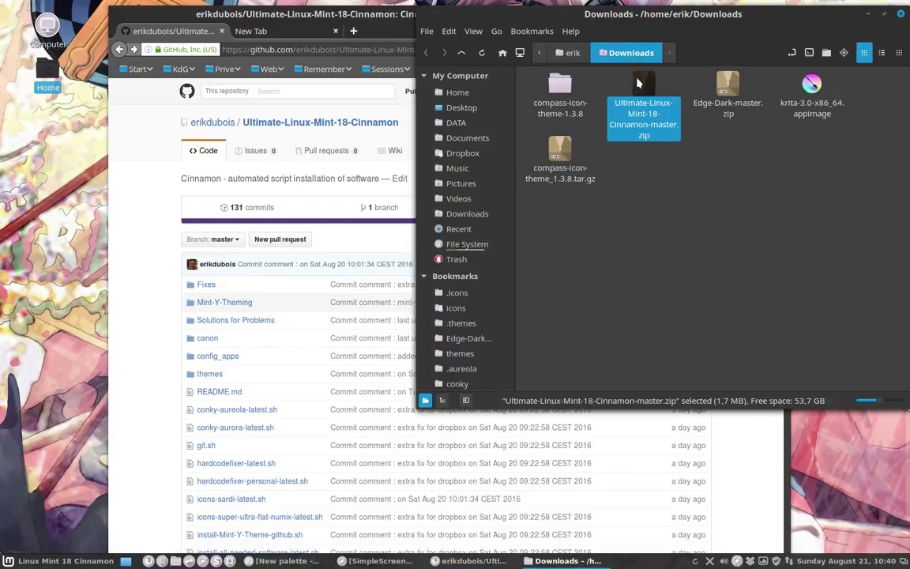
Step: Extract the ZIP, open Mint-Y-Theming, and display change-color.sh rather than running it
{"action": "right_click", "coordinate": [639, 82]}
{"action": "left_click", "coordinate": [697, 320]}
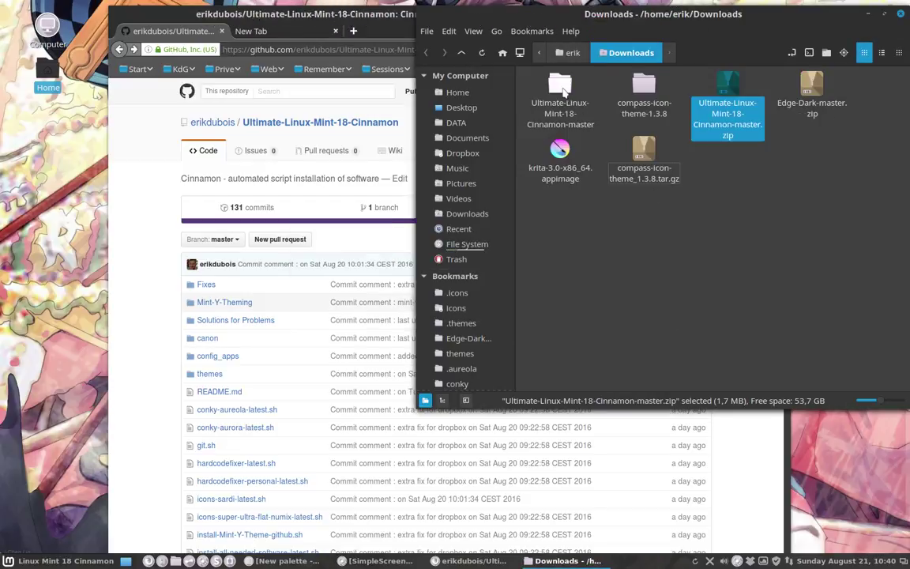
{"action": "double_click", "coordinate": [561, 87]}
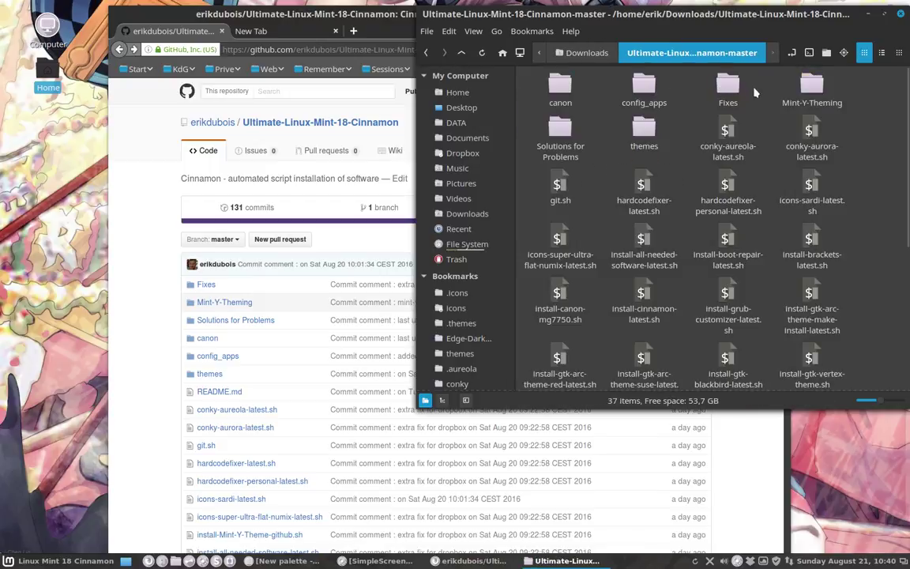
{"action": "double_click", "coordinate": [812, 87]}
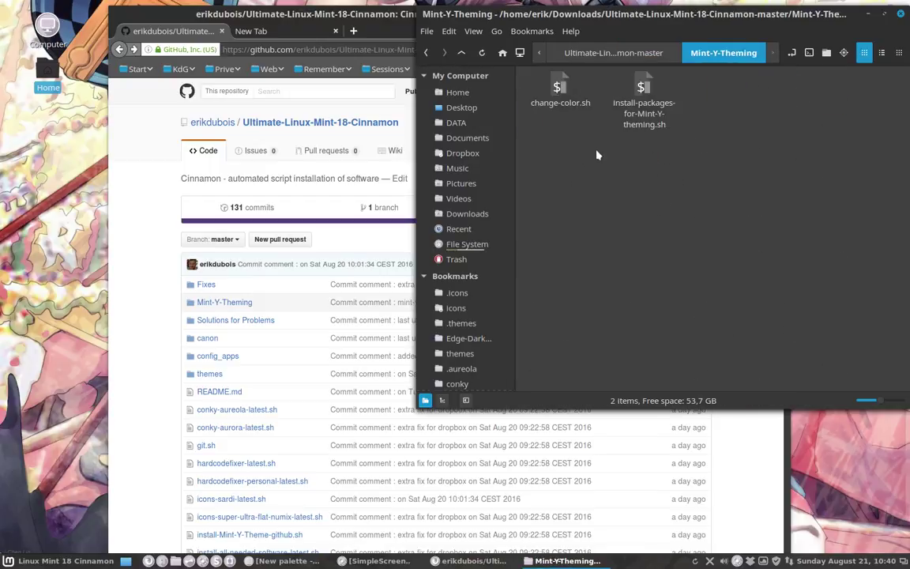
{"action": "double_click", "coordinate": [560, 87]}
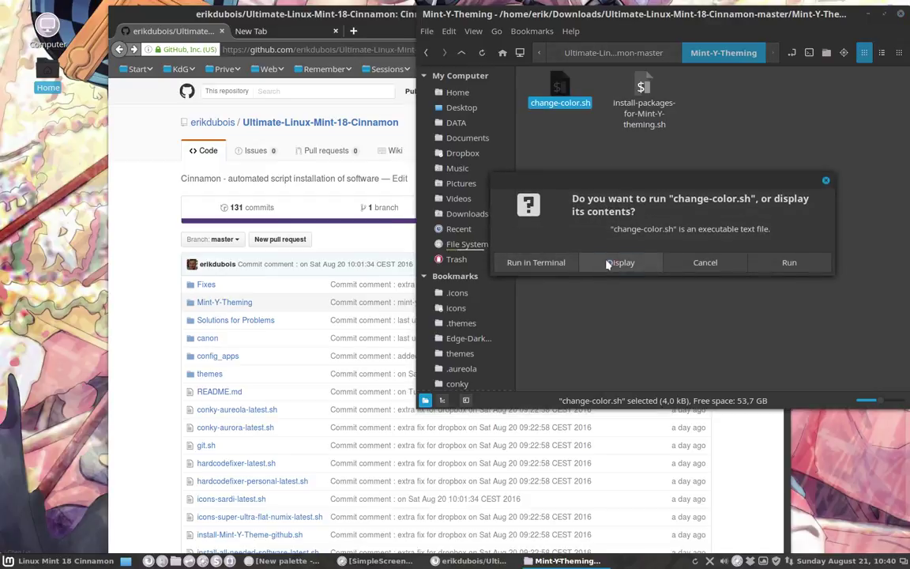
{"action": "left_click", "coordinate": [589, 264]}
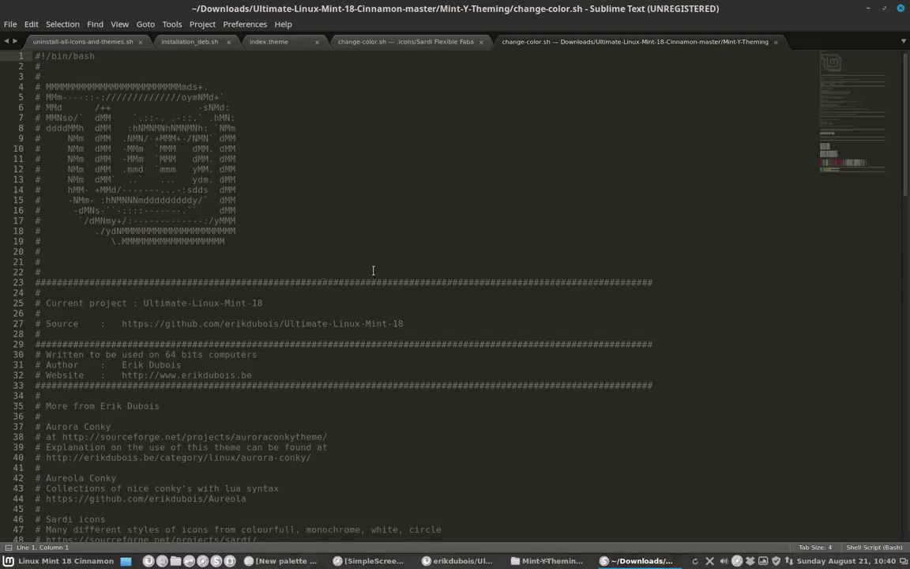
Step: Check personaldarkcolour 8fa876 and personallightcolour 9ab87c on lines 76–77, then minimize Sublime Text
{"action": "scroll", "coordinate": [319, 274], "scroll_direction": "down", "scroll_amount": 20}
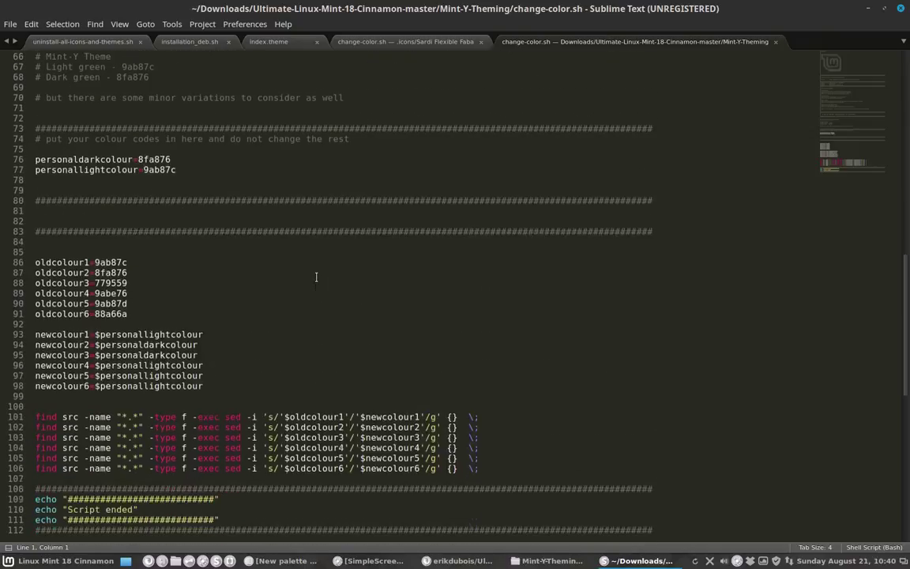
{"action": "scroll", "coordinate": [316, 277], "scroll_direction": "up", "scroll_amount": 4}
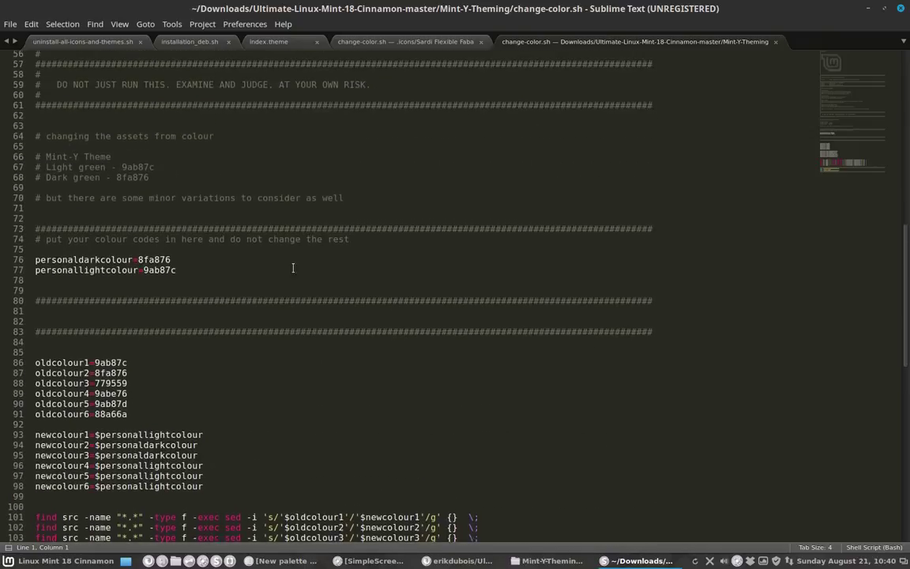
{"action": "left_click", "coordinate": [148, 272]}
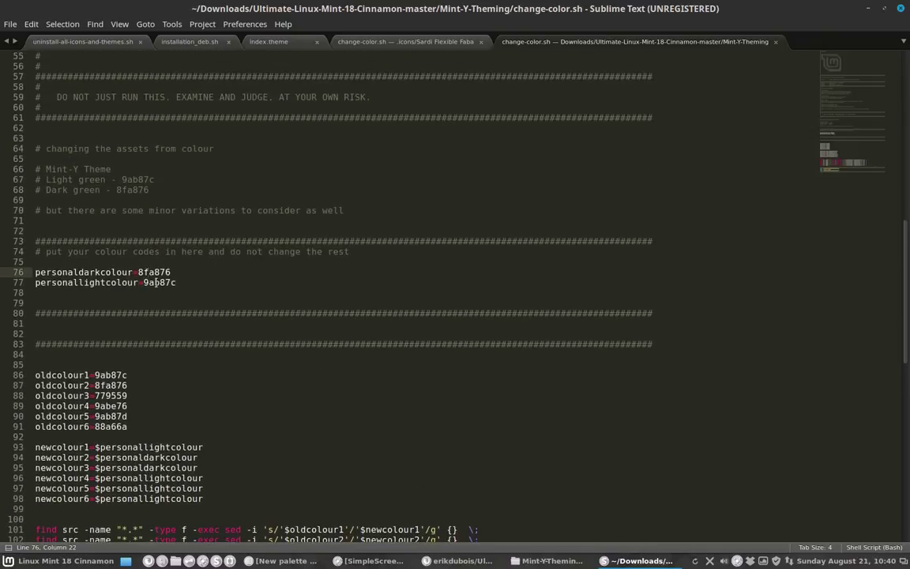
{"action": "left_click", "coordinate": [155, 282]}
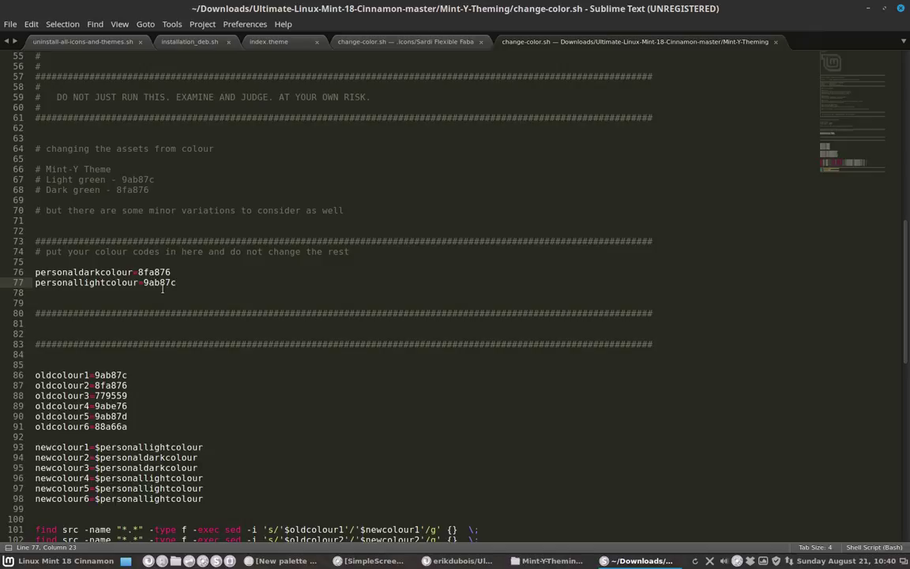
{"action": "left_click", "coordinate": [868, 10]}
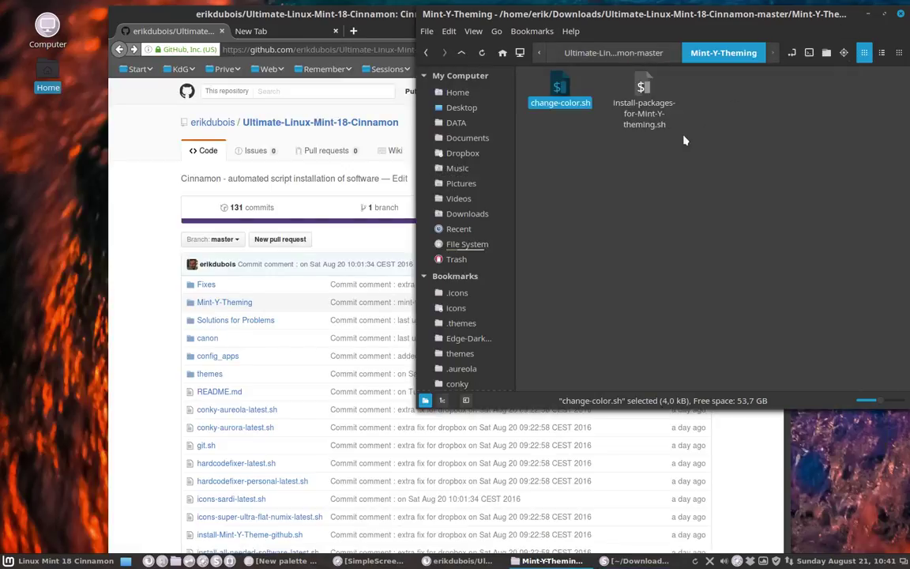
Step: Run ./install-packages-for-Mint-Y-theming.sh with sudo to confirm inkscape, optipng and ruby-sass are present, then close the terminal
{"action": "left_click", "coordinate": [641, 99]}
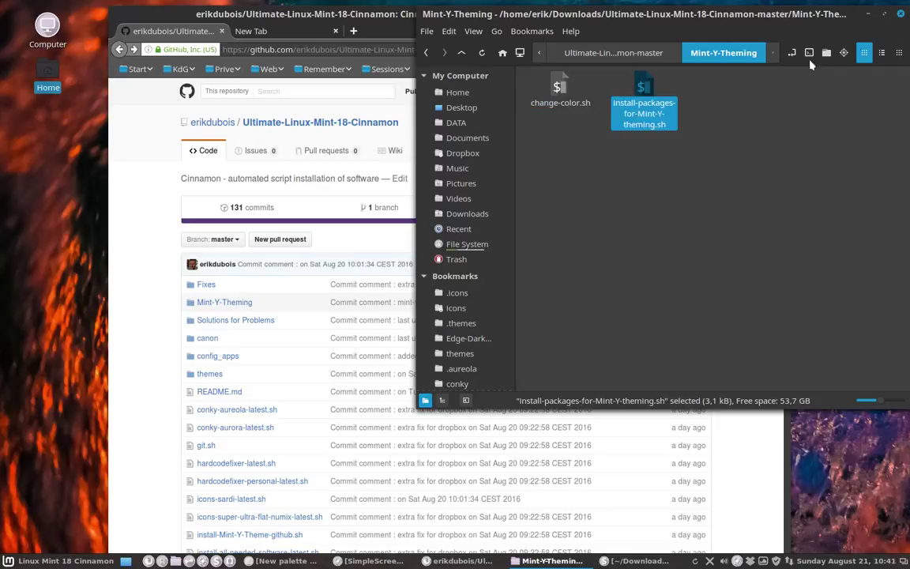
{"action": "left_click", "coordinate": [809, 52]}
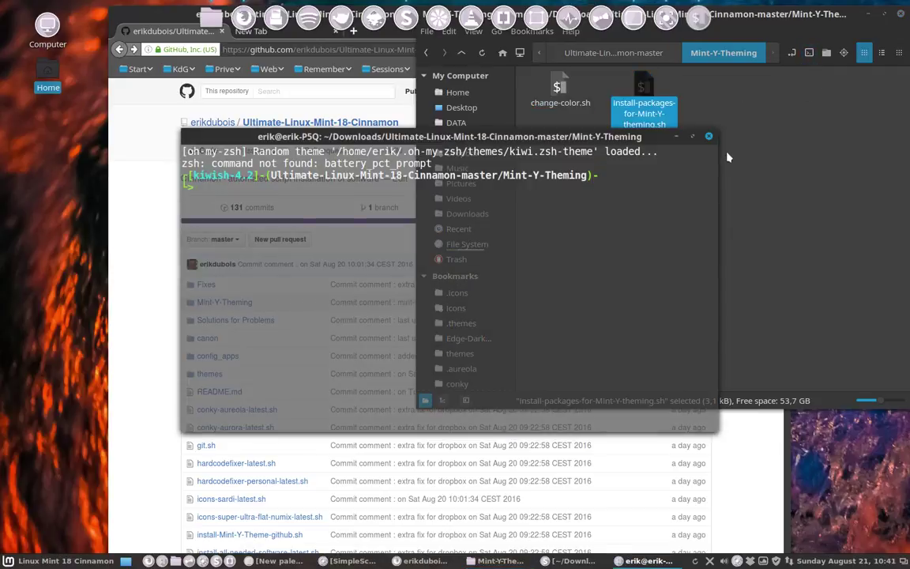
{"action": "type", "text": "./install-packages-for-Mint-Y-theming.sh"}
{"action": "key", "text": "Return"}
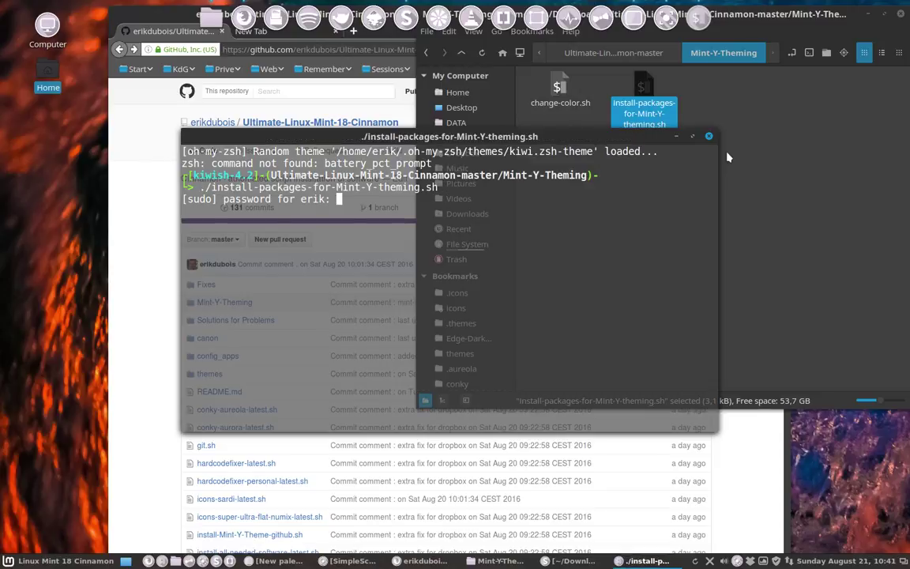
{"action": "key", "text": "Return"}
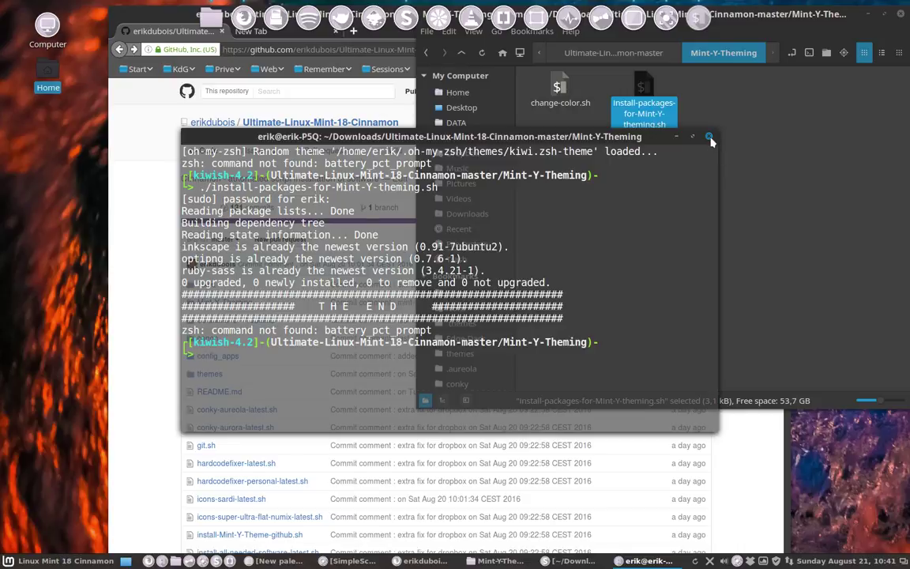
{"action": "left_click", "coordinate": [709, 138]}
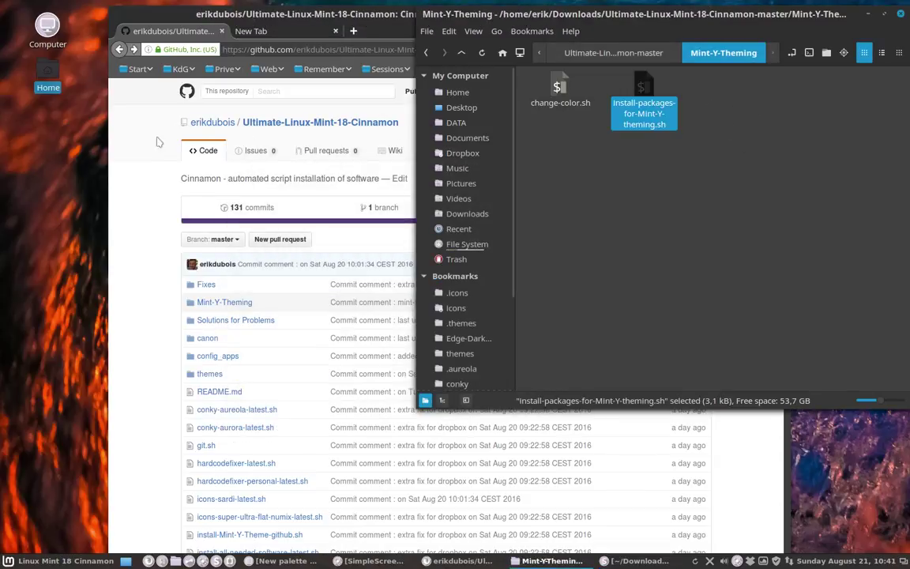
Step: Search Firefox for 'mint-y linuxmint' and open the linuxmint/mint-y-theme GitHub repository
{"action": "left_click", "coordinate": [138, 119]}
{"action": "left_click", "coordinate": [292, 49]}
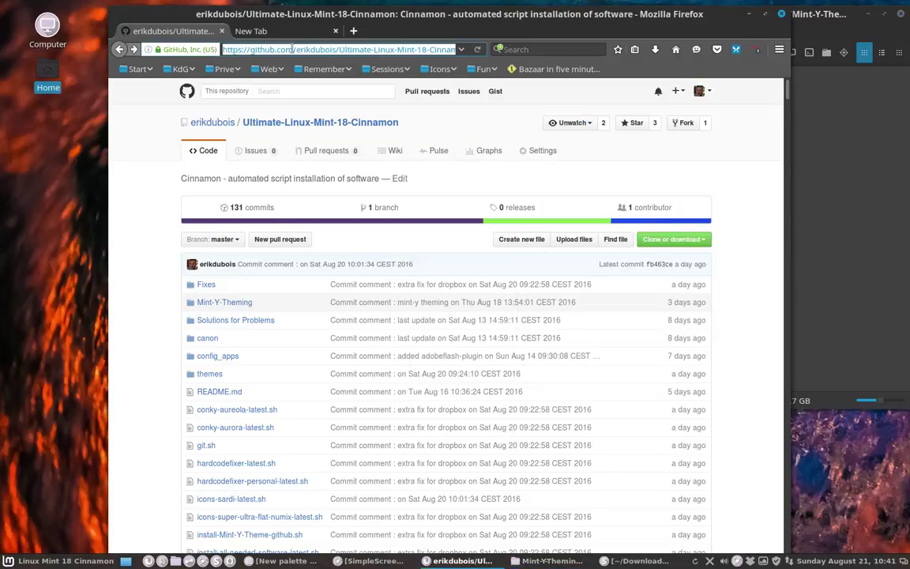
{"action": "type", "text": "mint"}
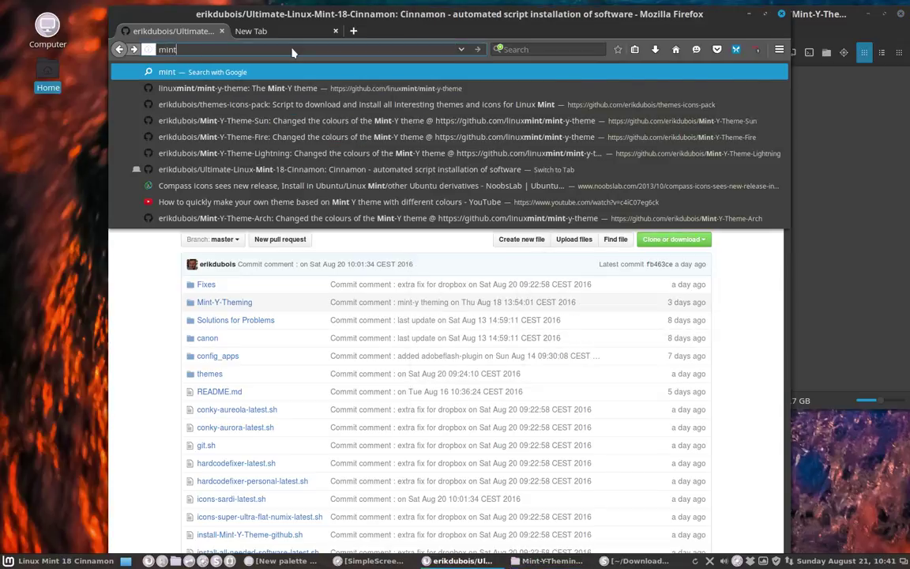
{"action": "type", "text": "-y"}
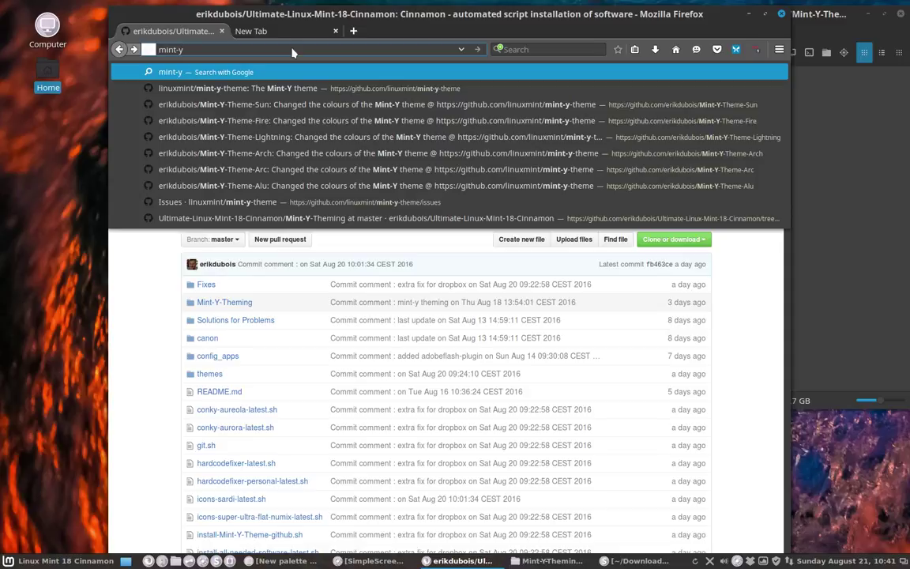
{"action": "type", "text": " linuxmint"}
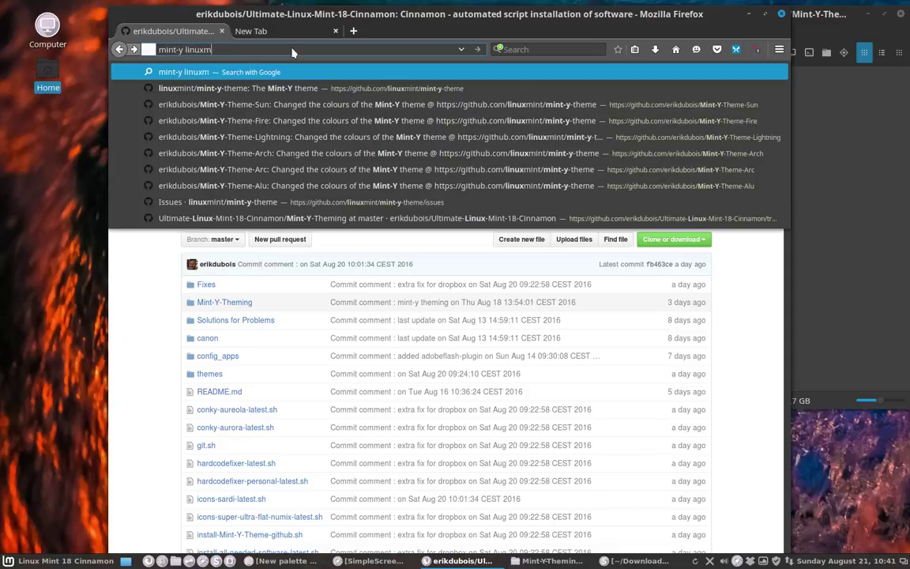
{"action": "key", "text": "Return"}
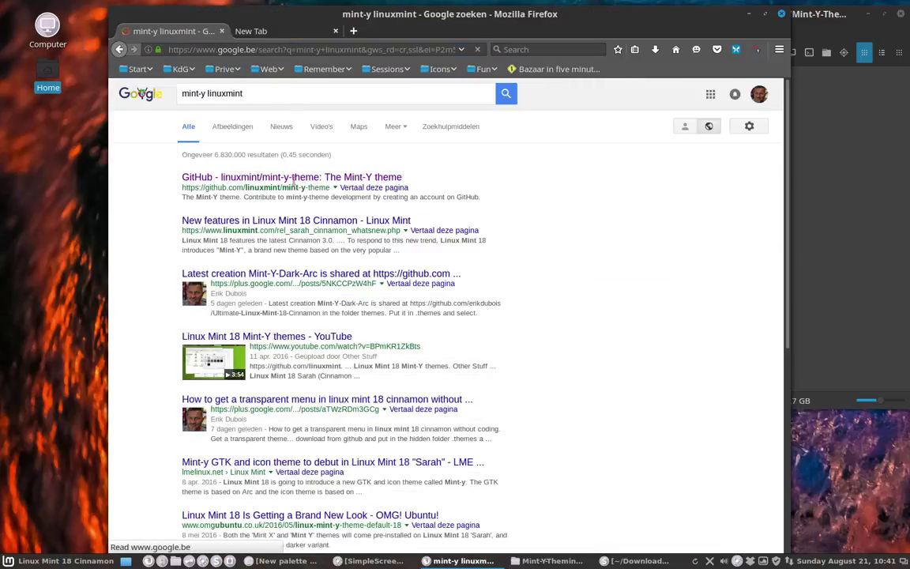
{"action": "left_click", "coordinate": [304, 179]}
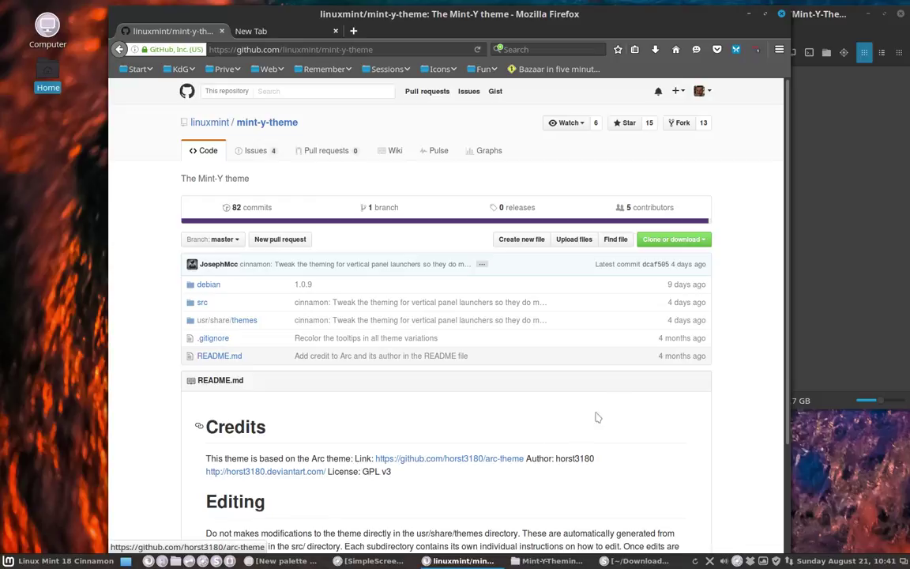
Step: Download the repository as mint-y-theme-master.zip and check it in the downloads list
{"action": "left_click", "coordinate": [706, 242]}
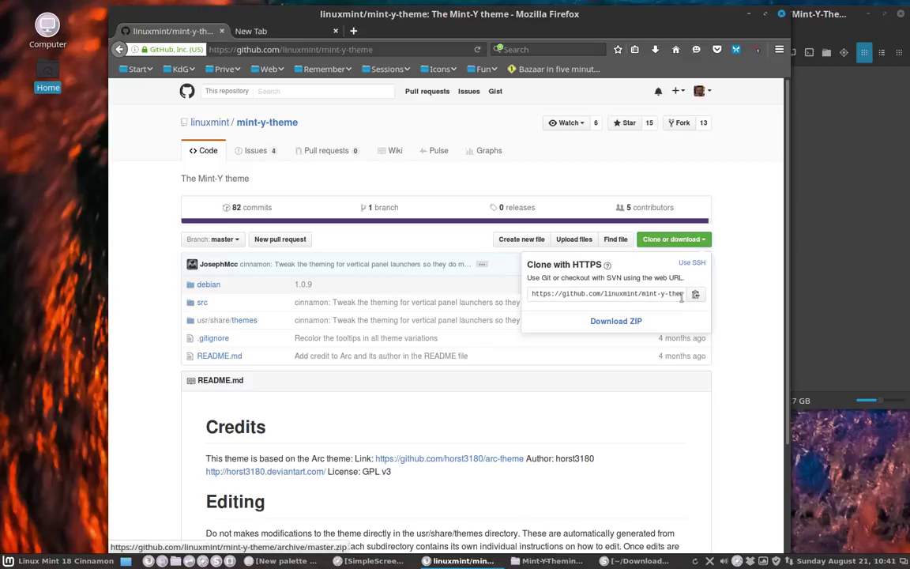
{"action": "left_click", "coordinate": [642, 323]}
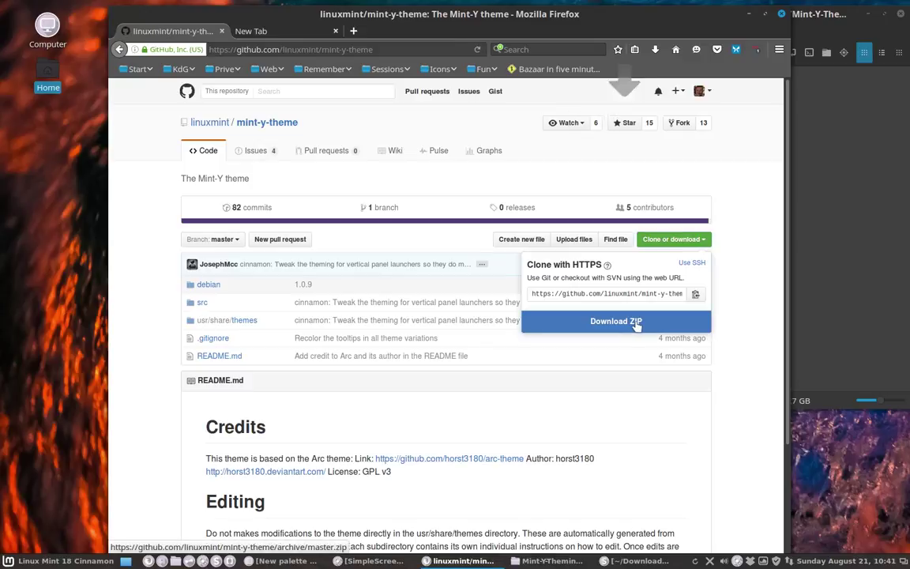
{"action": "left_click", "coordinate": [655, 51]}
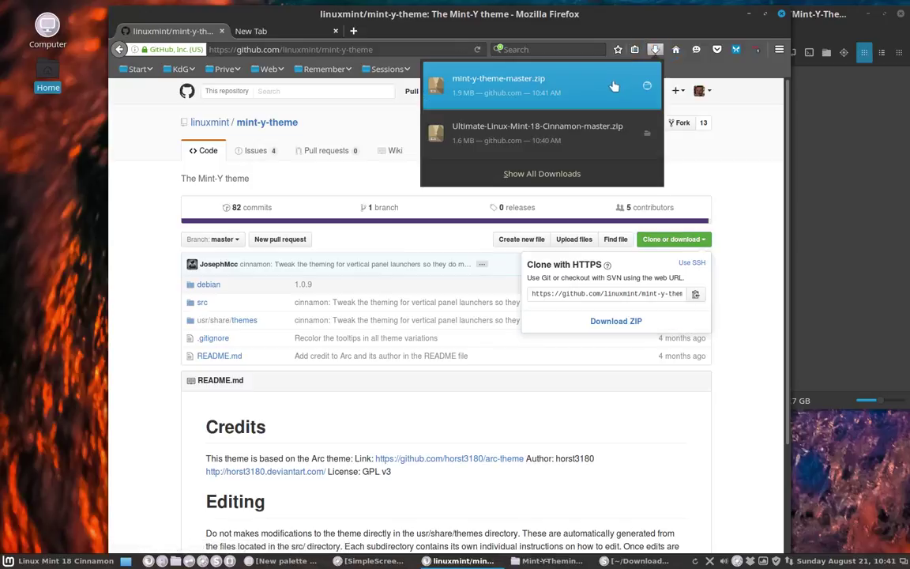
Step: Extract mint-y-theme-master.zip in Downloads and open the extracted mint-y-theme-master folder
{"action": "left_click", "coordinate": [585, 81]}
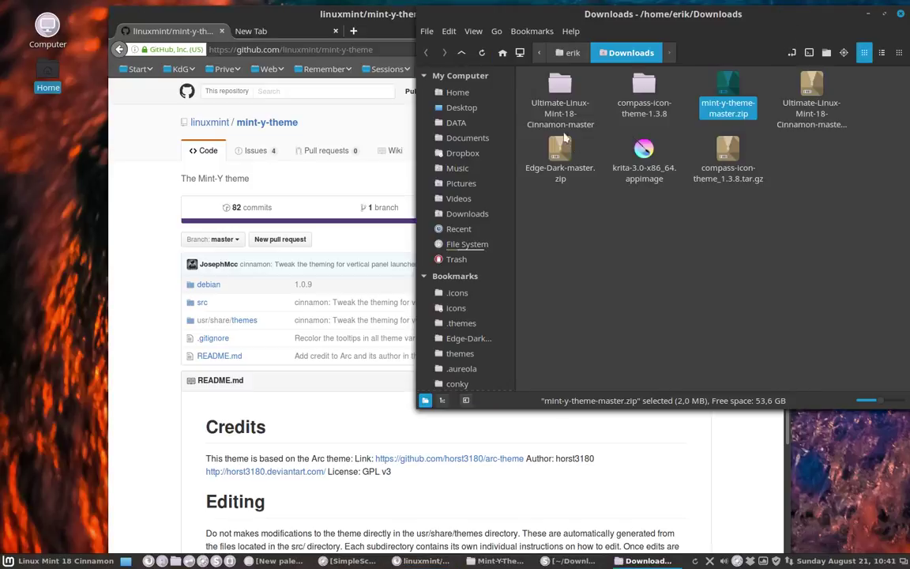
{"action": "right_click", "coordinate": [737, 86]}
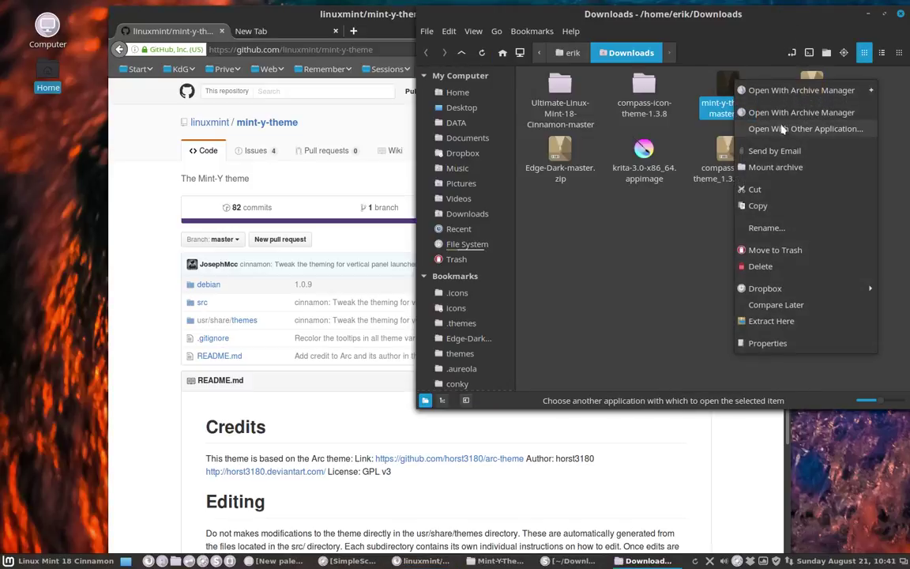
{"action": "left_click", "coordinate": [787, 323]}
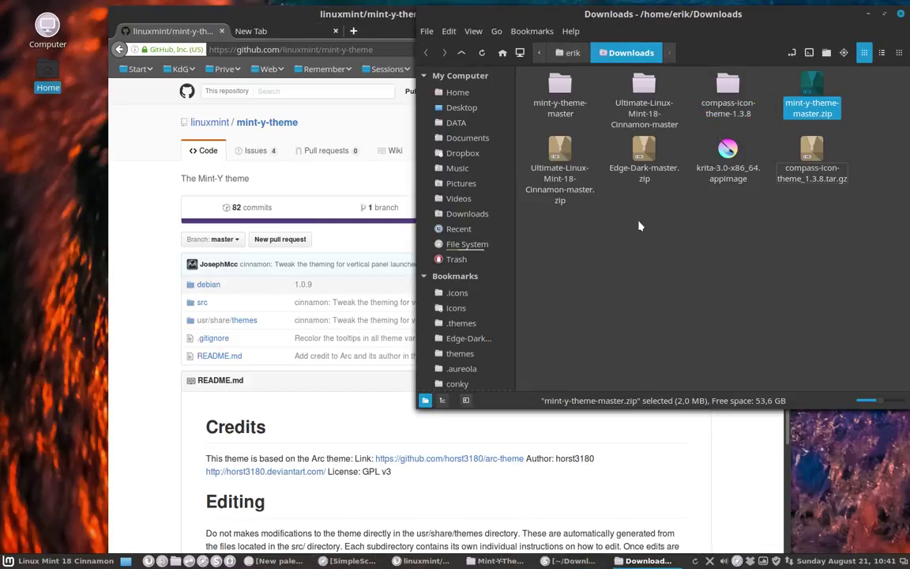
{"action": "double_click", "coordinate": [564, 90]}
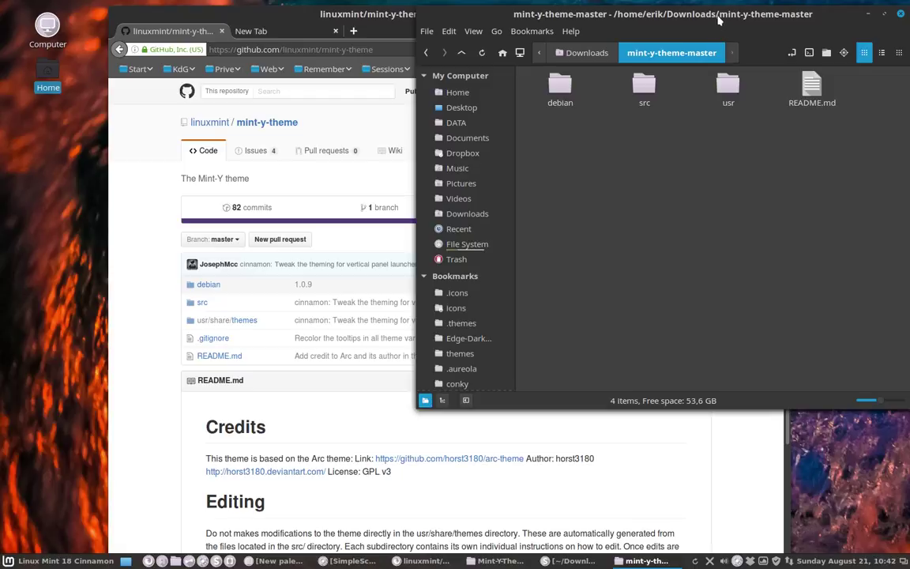
Step: Arrange the windows and move change-color.sh into the mint-y-theme-master folder
{"action": "left_click_drag", "start_coordinate": [719, 20], "coordinate": [534, 146]}
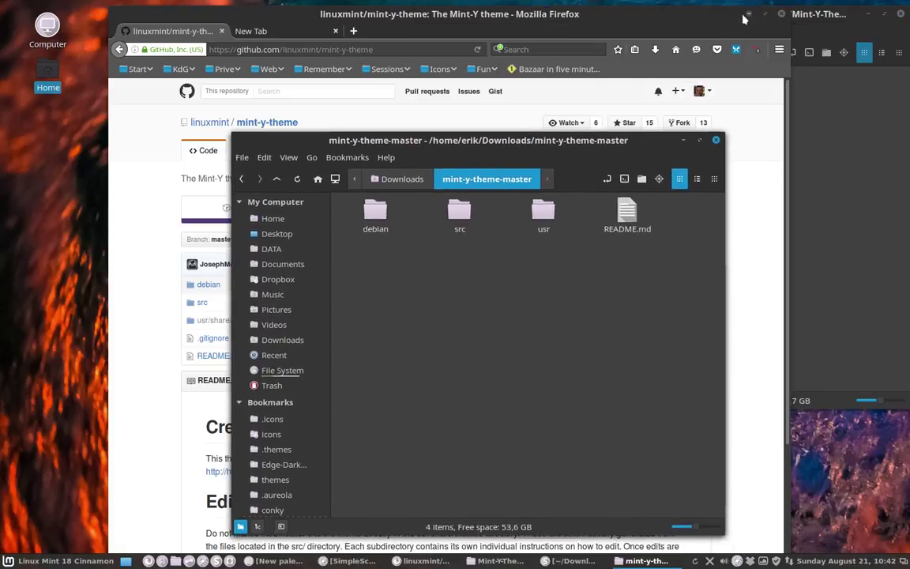
{"action": "left_click", "coordinate": [748, 15]}
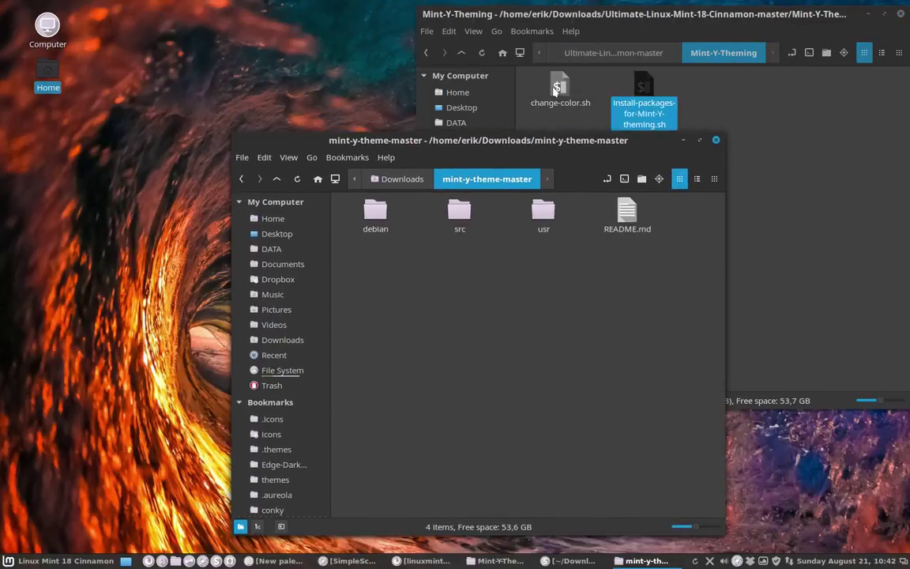
{"action": "left_click_drag", "start_coordinate": [476, 140], "coordinate": [310, 152]}
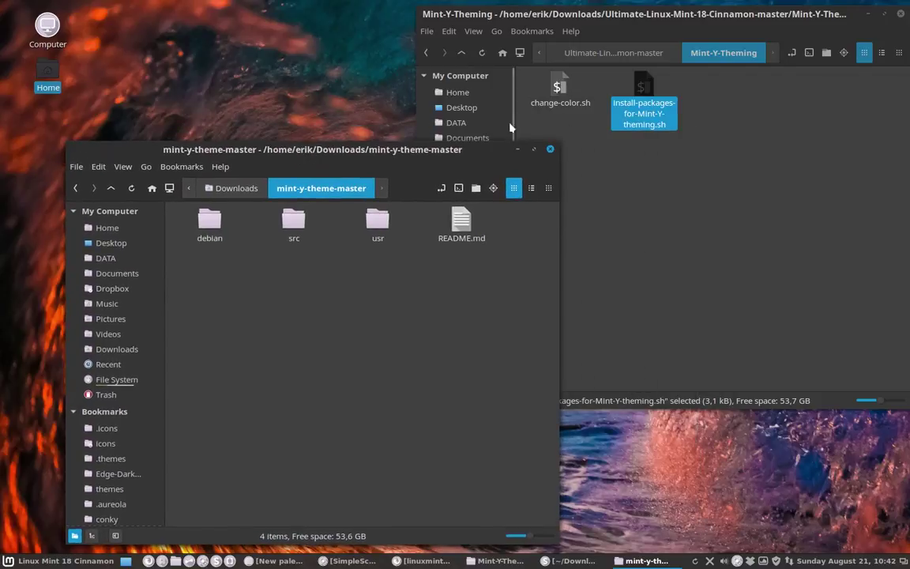
{"action": "left_click_drag", "start_coordinate": [543, 82], "coordinate": [300, 389]}
{"action": "left_click", "coordinate": [300, 388]}
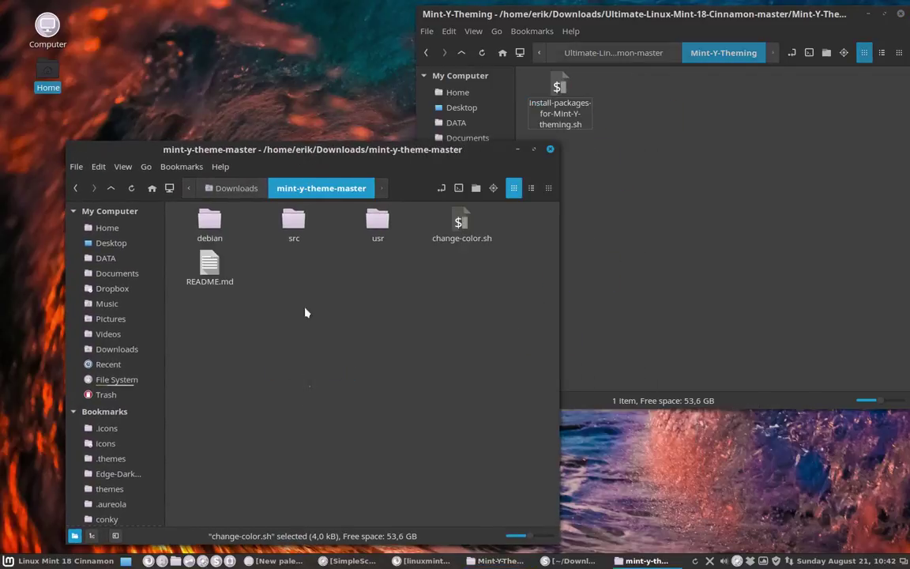
Step: Open change-color.sh for viewing rather than running it
{"action": "left_click", "coordinate": [212, 269]}
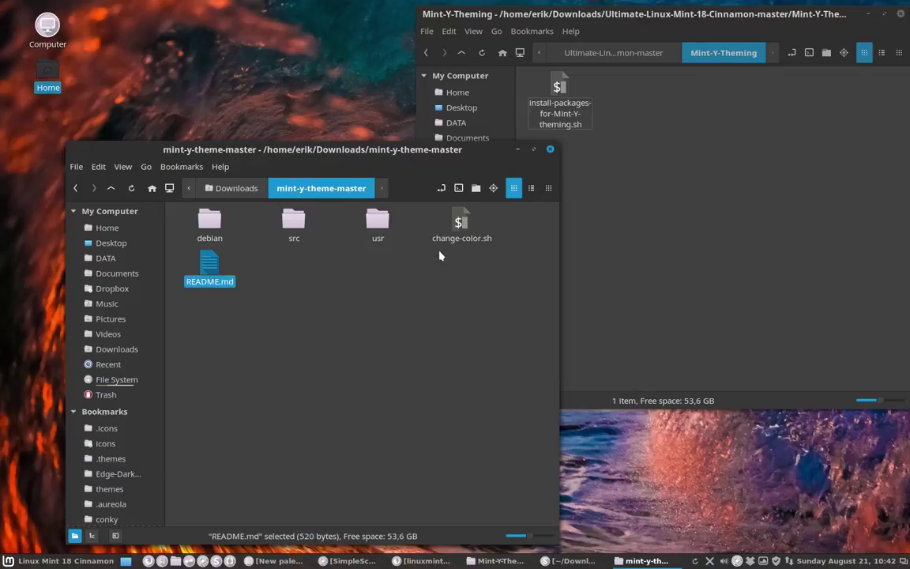
{"action": "left_click", "coordinate": [455, 232]}
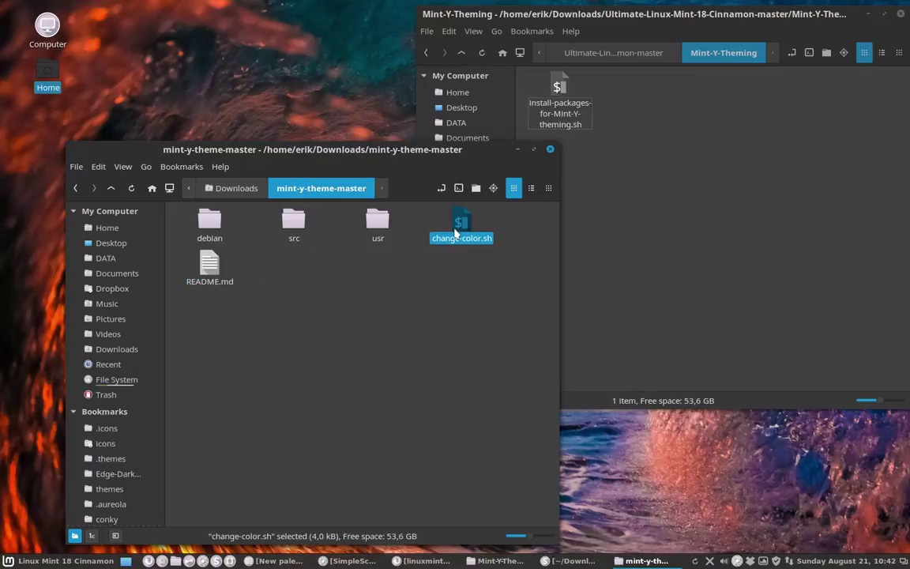
{"action": "double_click", "coordinate": [455, 233]}
{"action": "left_click", "coordinate": [271, 397]}
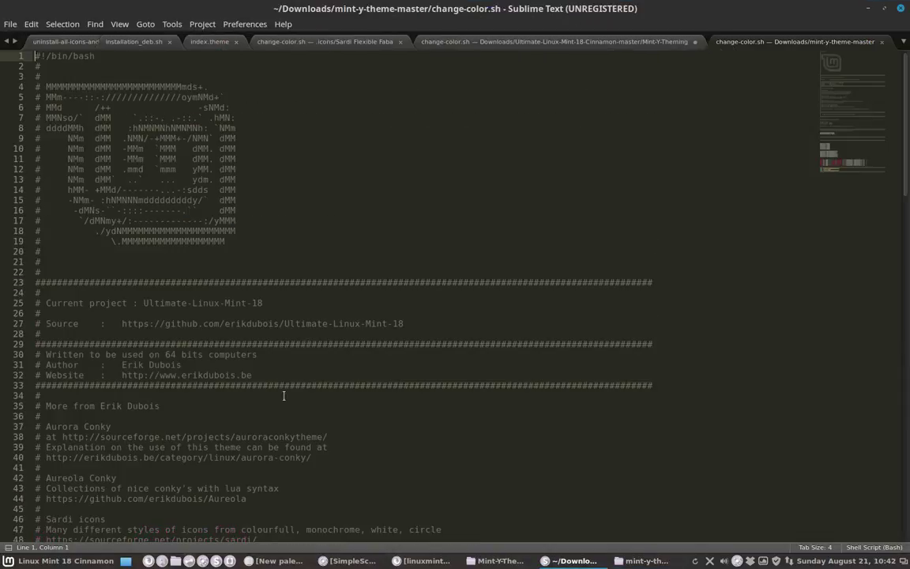
Step: Scroll change-color.sh to lines 76–106, select 'src' on line 101, then minimize the editor
{"action": "scroll", "coordinate": [280, 398], "scroll_direction": "down", "scroll_amount": 13}
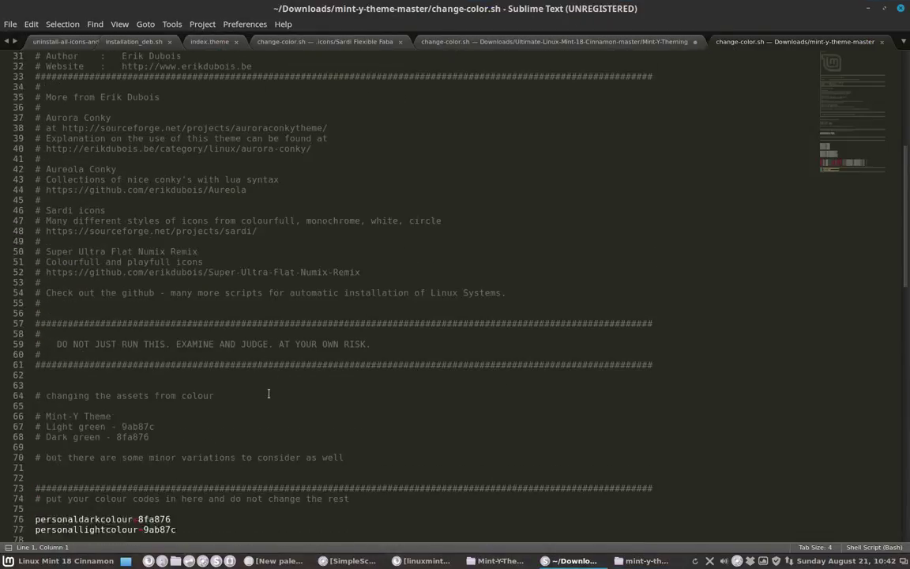
{"action": "scroll", "coordinate": [269, 392], "scroll_direction": "down", "scroll_amount": 5}
{"action": "scroll", "coordinate": [269, 392], "scroll_direction": "down", "scroll_amount": 5}
{"action": "scroll", "coordinate": [197, 391], "scroll_direction": "up", "scroll_amount": 3}
{"action": "scroll", "coordinate": [119, 388], "scroll_direction": "down", "scroll_amount": 2}
{"action": "double_click", "coordinate": [78, 375]}
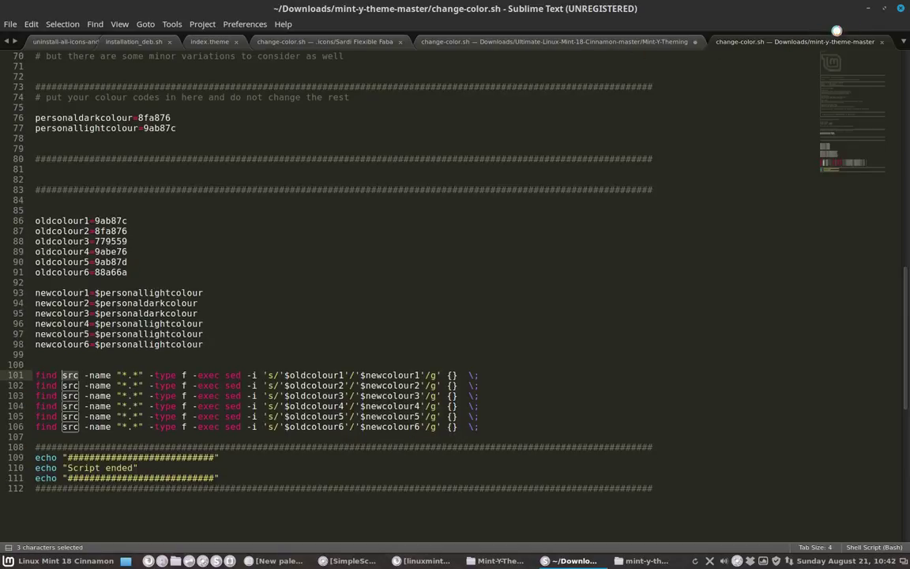
{"action": "left_click", "coordinate": [870, 9]}
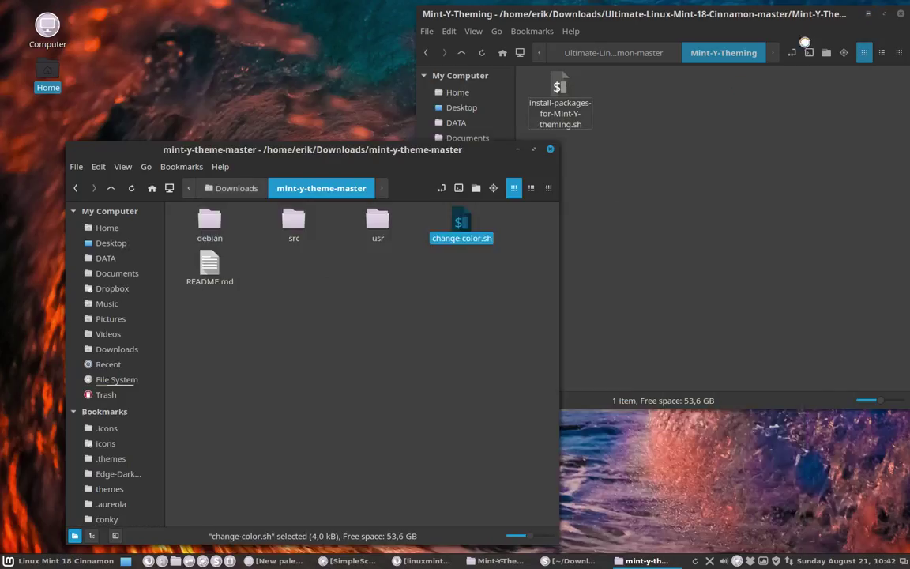
{"action": "left_click", "coordinate": [331, 284]}
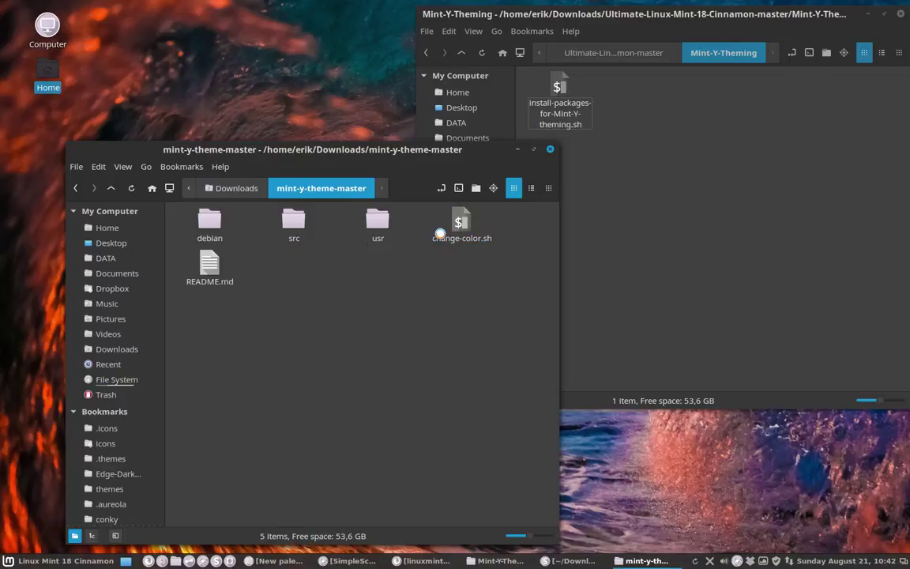
{"action": "left_click", "coordinate": [345, 561]}
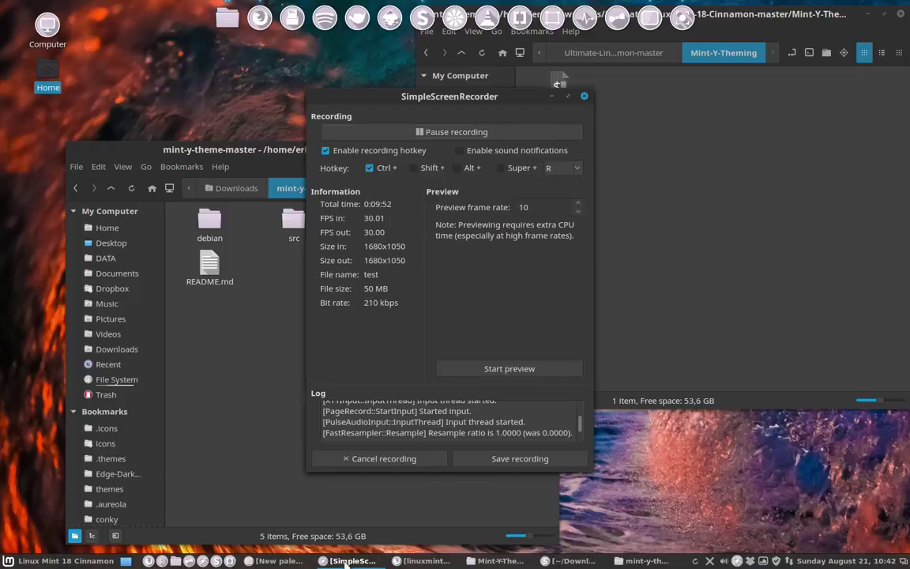
Step: Copy the lilac #D5C9DA as hex from Gpick, move its window lower, and return to change-color.sh
{"action": "left_click", "coordinate": [344, 561]}
{"action": "left_click", "coordinate": [289, 562]}
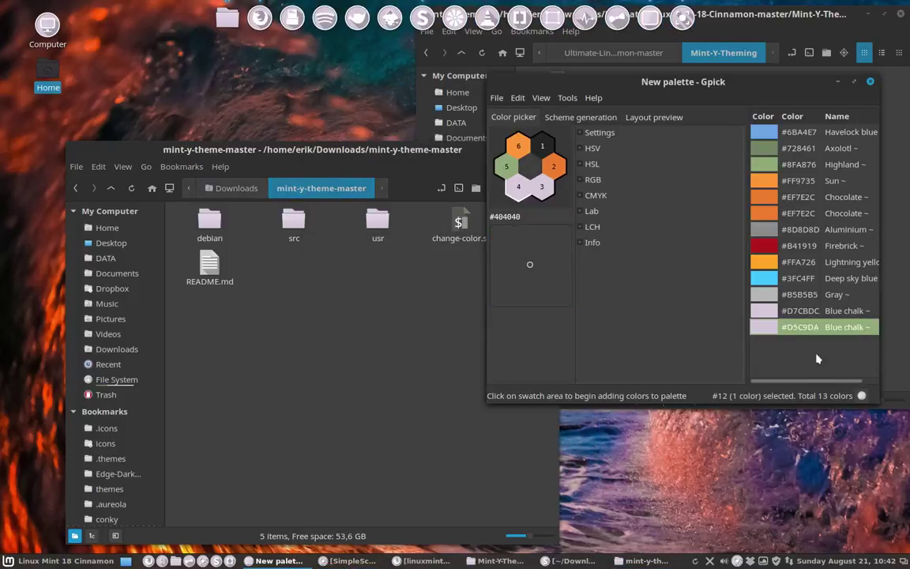
{"action": "right_click", "coordinate": [802, 325]}
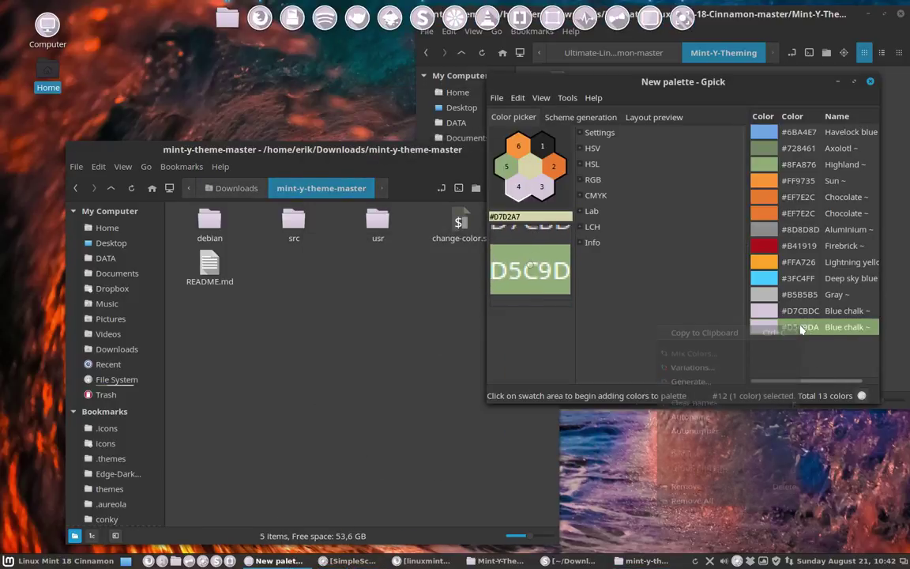
{"action": "mouse_move", "coordinate": [775, 335]}
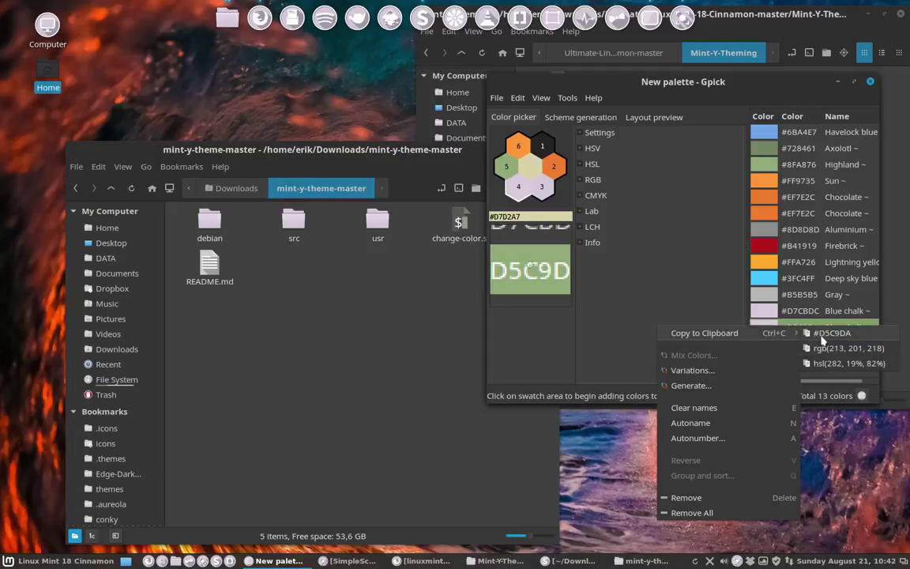
{"action": "left_click", "coordinate": [825, 334]}
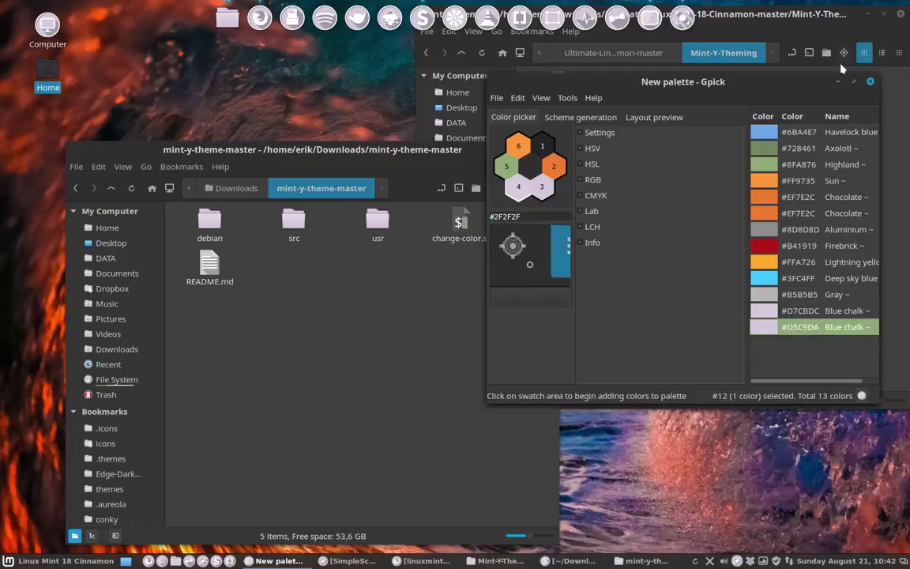
{"action": "left_click_drag", "start_coordinate": [815, 81], "coordinate": [826, 265]}
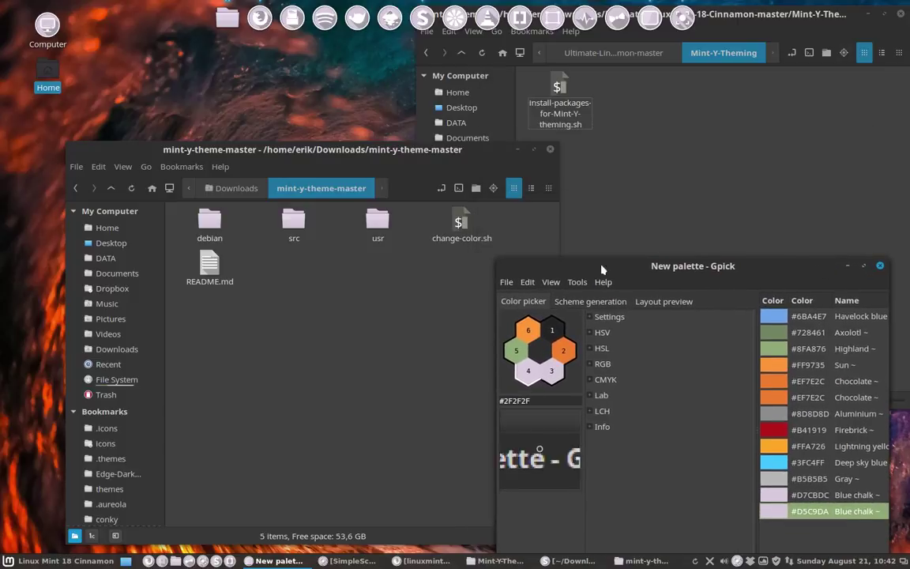
{"action": "left_click", "coordinate": [573, 561]}
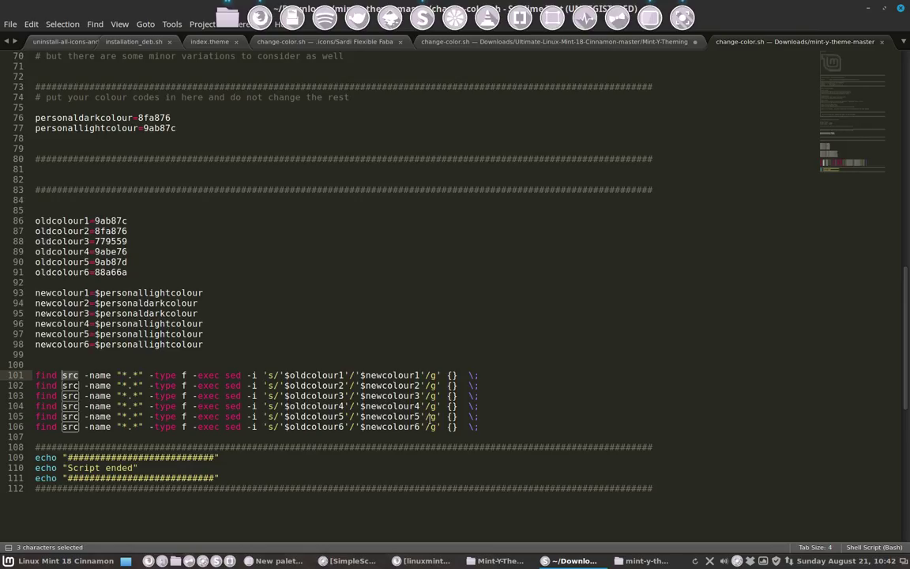
Step: Replace personaldarkcolour 8fa876 with D5C9DA, without the hash
{"action": "double_click", "coordinate": [163, 117]}
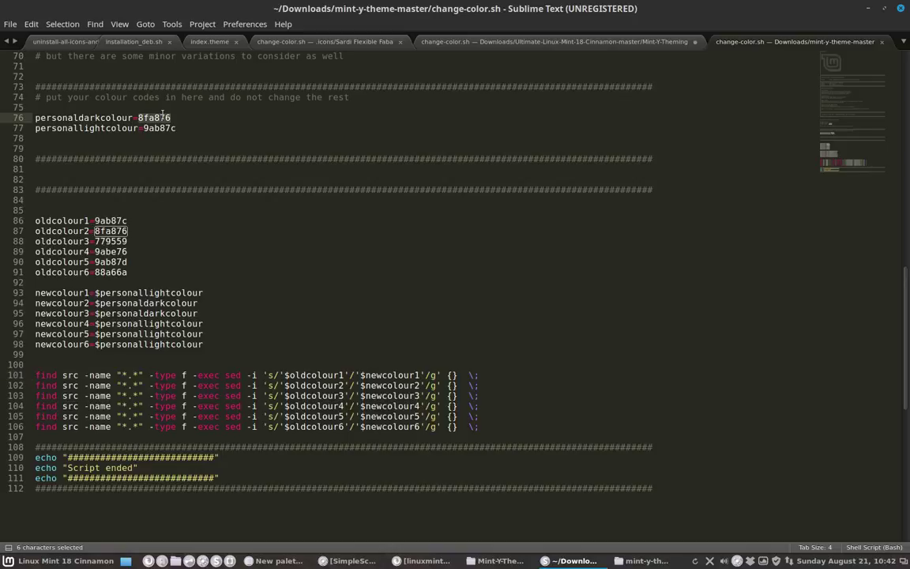
{"action": "type", "text": "#D5C9DA"}
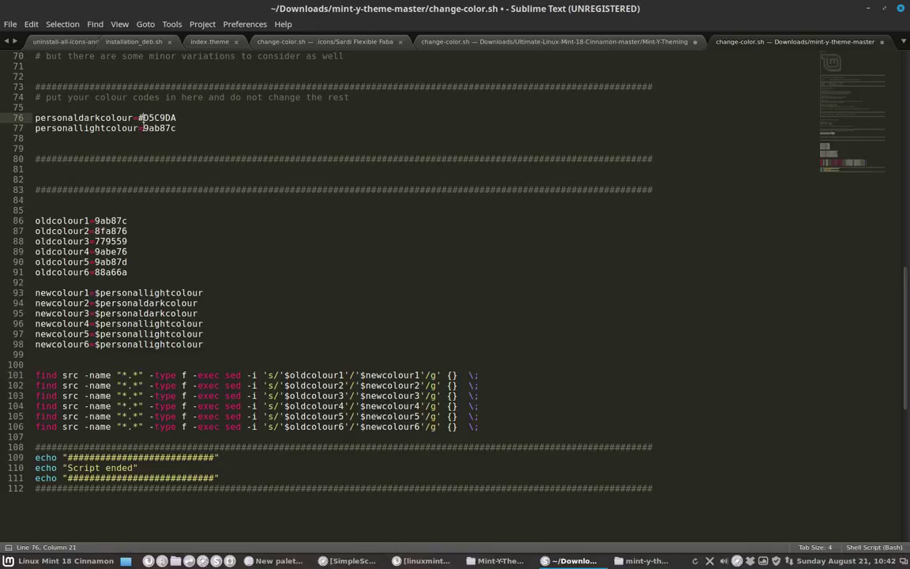
{"action": "key", "text": "BackSpace"}
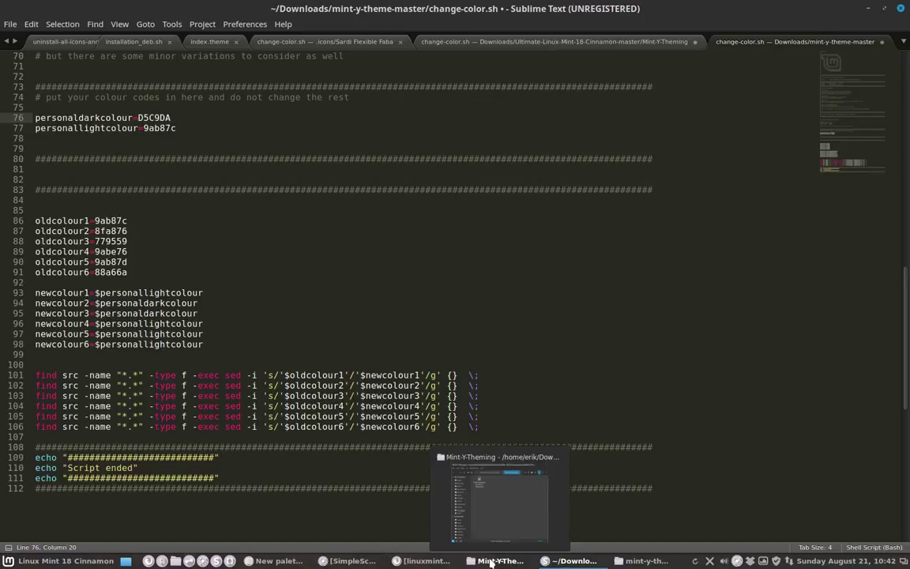
Step: Copy D7CBDC from Gpick, set it as personallightcolour without the hash, save, and minimise the editor
{"action": "left_click", "coordinate": [272, 560]}
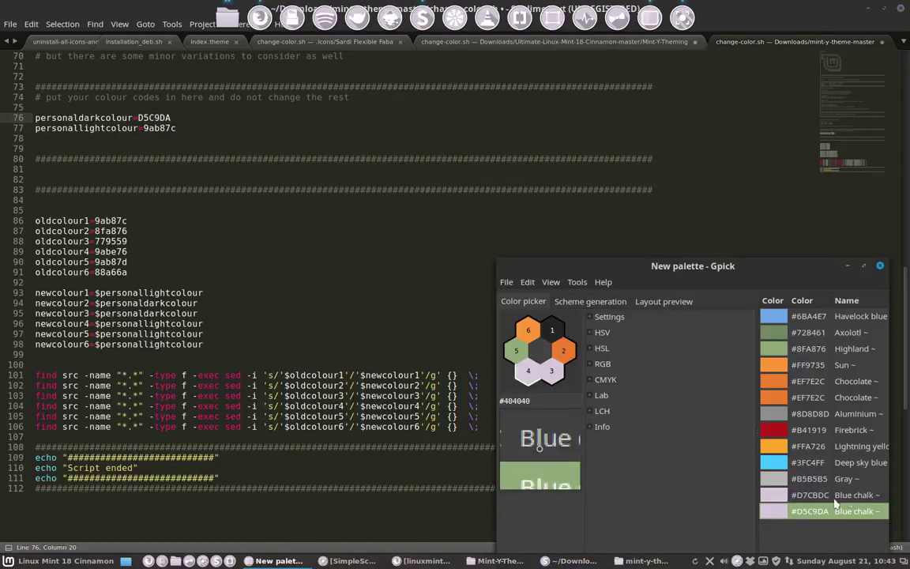
{"action": "left_click", "coordinate": [833, 498]}
{"action": "right_click", "coordinate": [833, 503]}
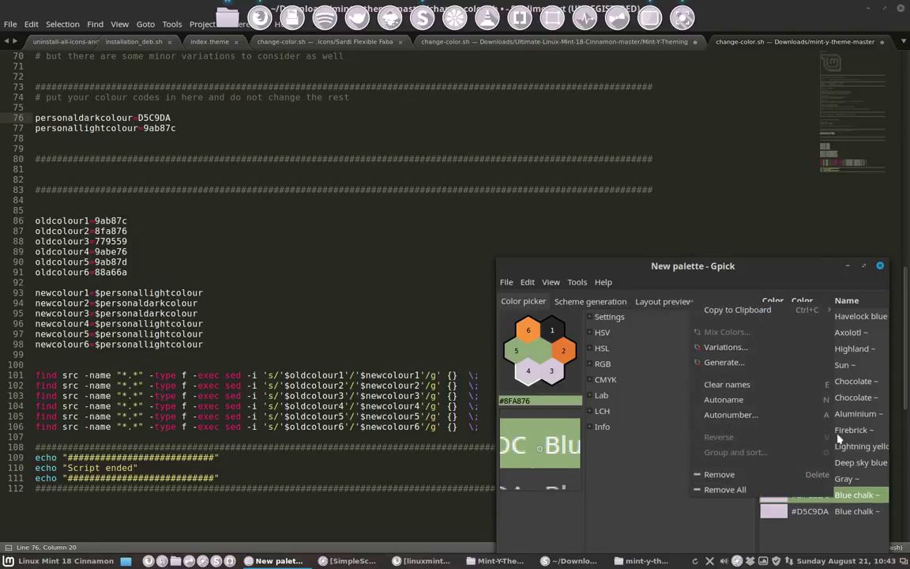
{"action": "mouse_move", "coordinate": [805, 314]}
{"action": "left_click", "coordinate": [624, 310]}
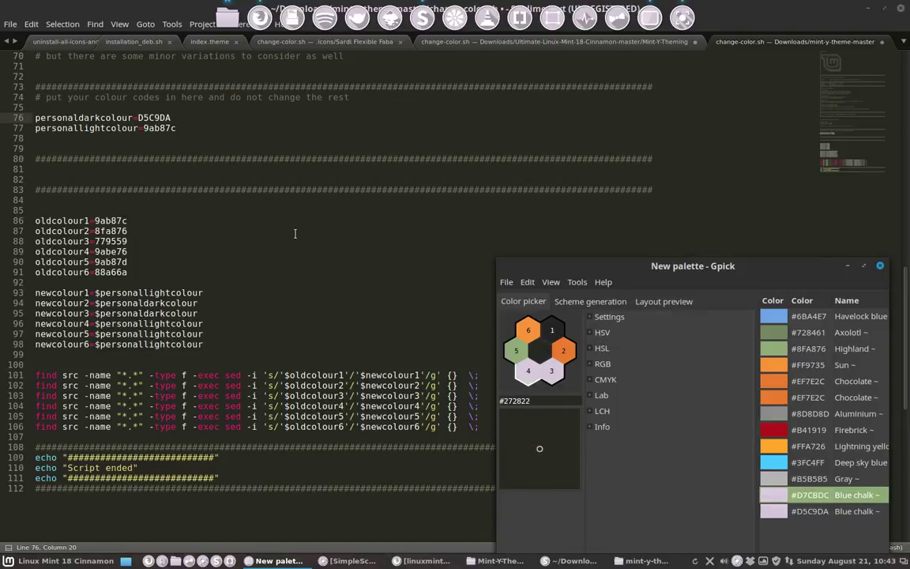
{"action": "left_click", "coordinate": [197, 131]}
{"action": "key", "text": "BackSpace"}
{"action": "key", "text": "BackSpace"}
{"action": "key", "text": "BackSpace"}
{"action": "key", "text": "BackSpace"}
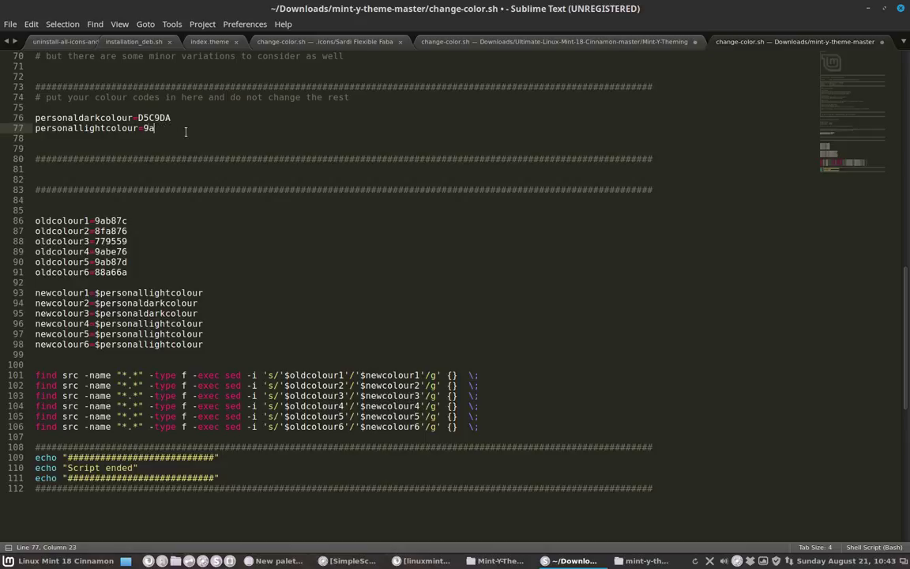
{"action": "key", "text": "ctrl+v"}
{"action": "key", "text": "BackSpace"}
{"action": "key", "text": "ctrl+s"}
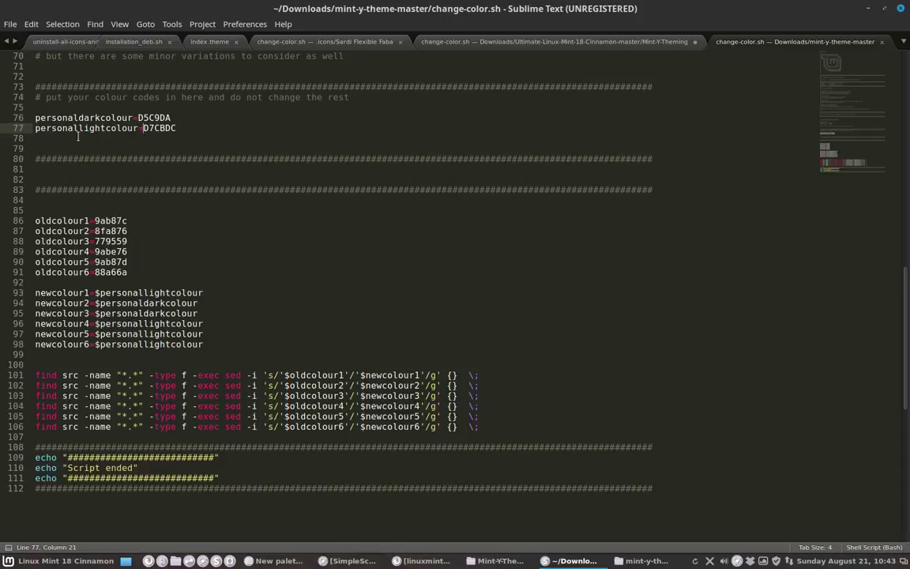
{"action": "left_click", "coordinate": [869, 8]}
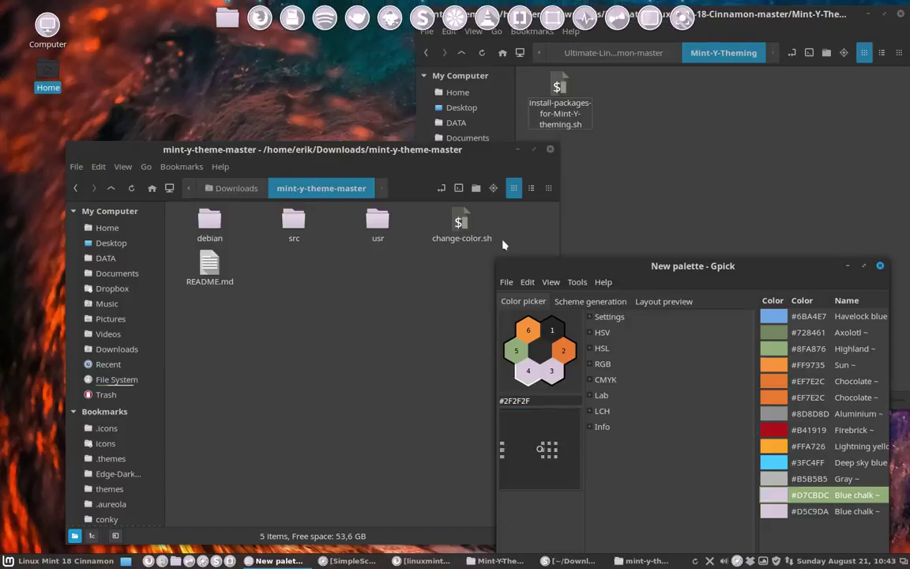
Step: Run ./change-color.sh in a terminal opened with F4 in mint-y-theme-master until 'Script ended'
{"action": "left_click", "coordinate": [423, 280]}
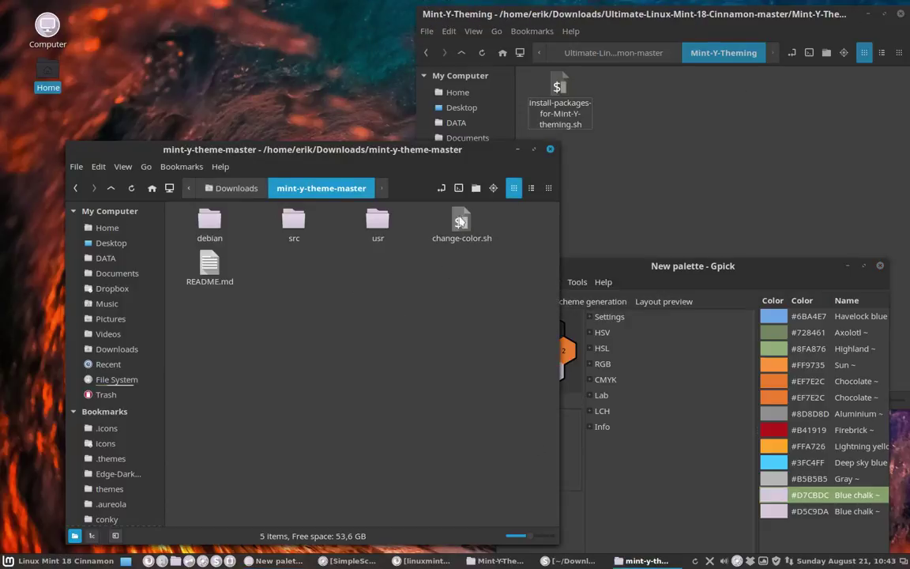
{"action": "key", "text": "F4"}
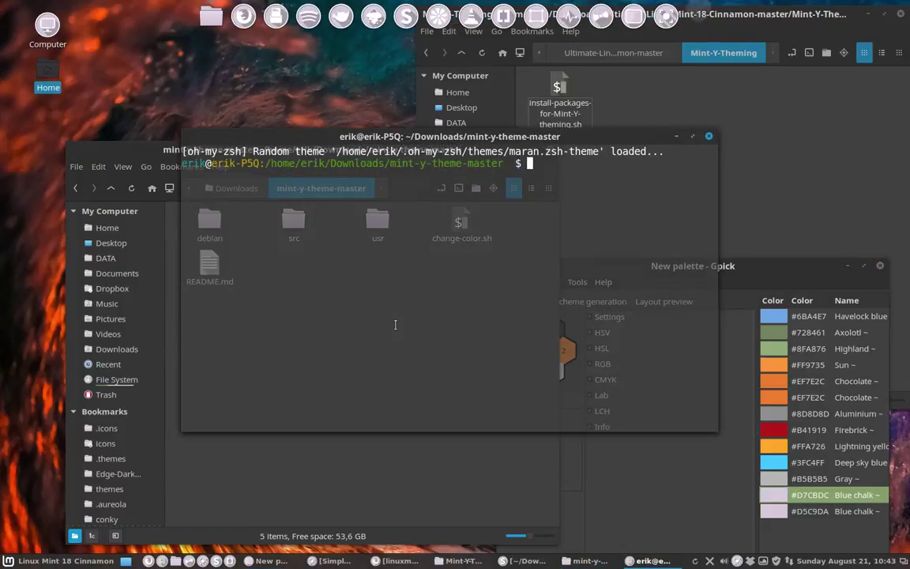
{"action": "type", "text": "./c"}
{"action": "key", "text": "Tab"}
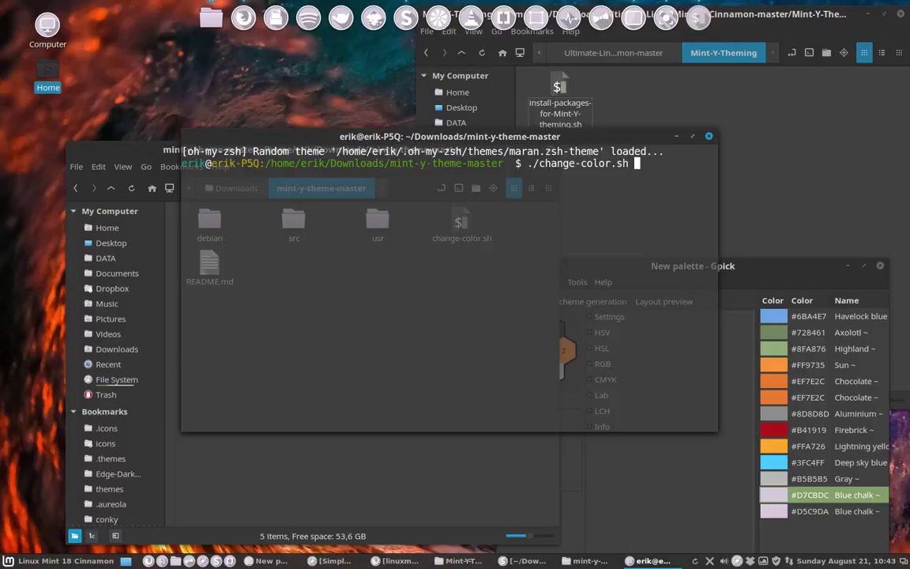
{"action": "key", "text": "Return"}
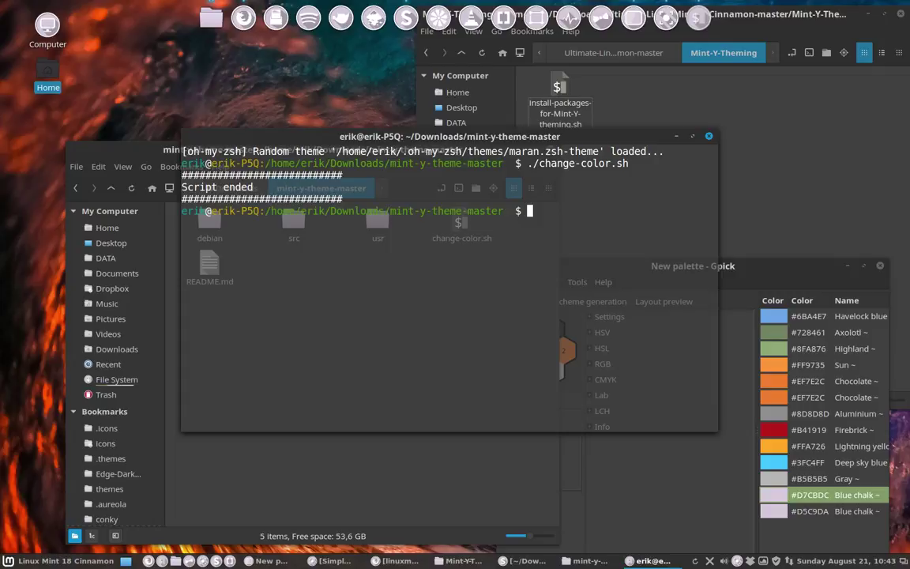
Step: Close the terminal, navigate into src/gtk-3.0/3.18, and open assets.svg in Inkscape
{"action": "left_click", "coordinate": [709, 137]}
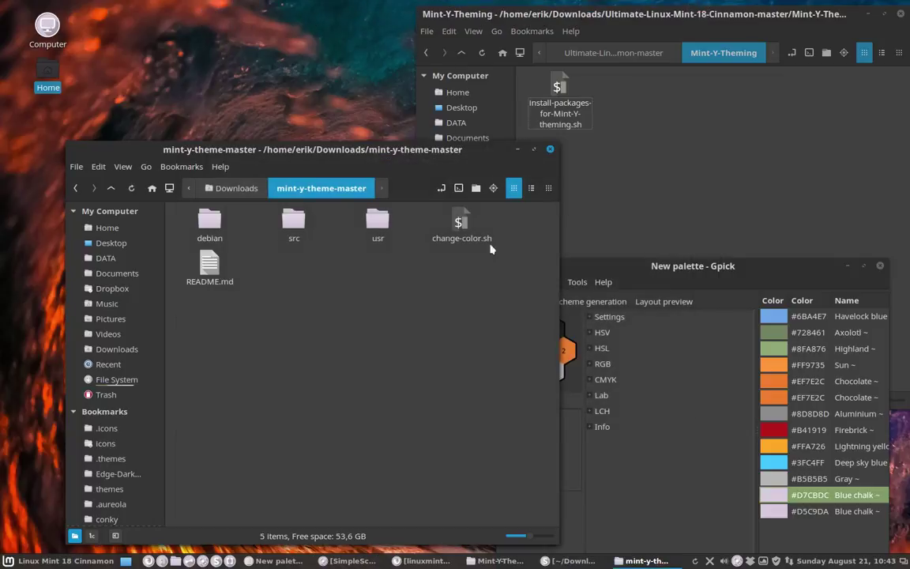
{"action": "double_click", "coordinate": [294, 223]}
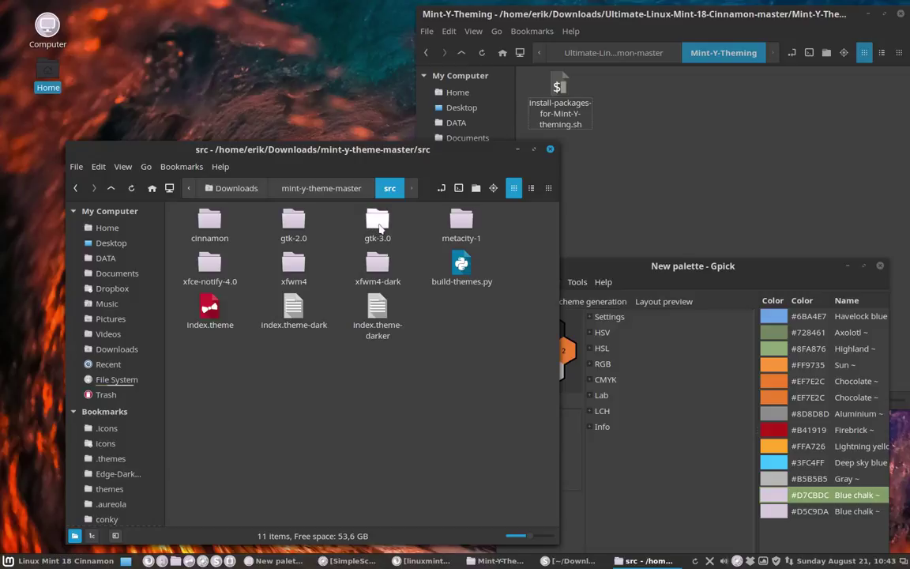
{"action": "double_click", "coordinate": [378, 225]}
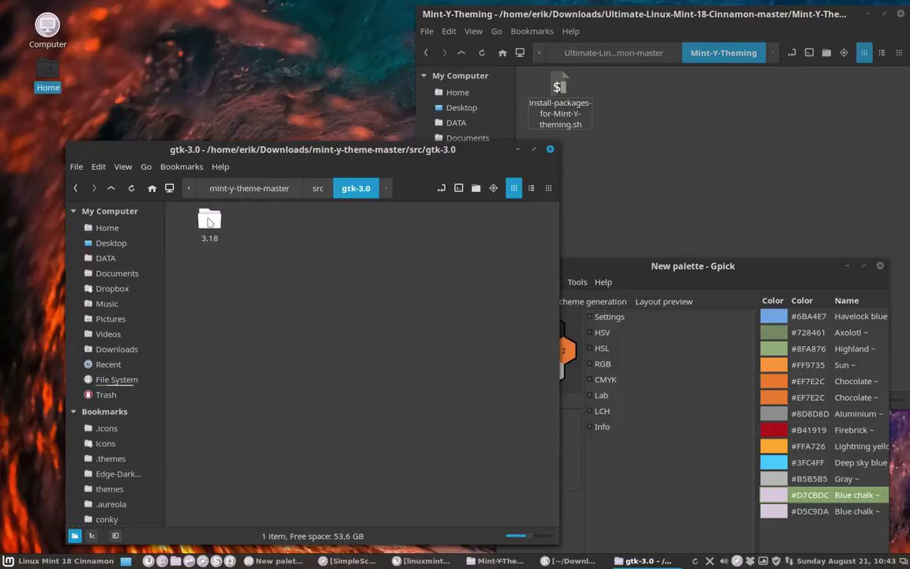
{"action": "double_click", "coordinate": [209, 222]}
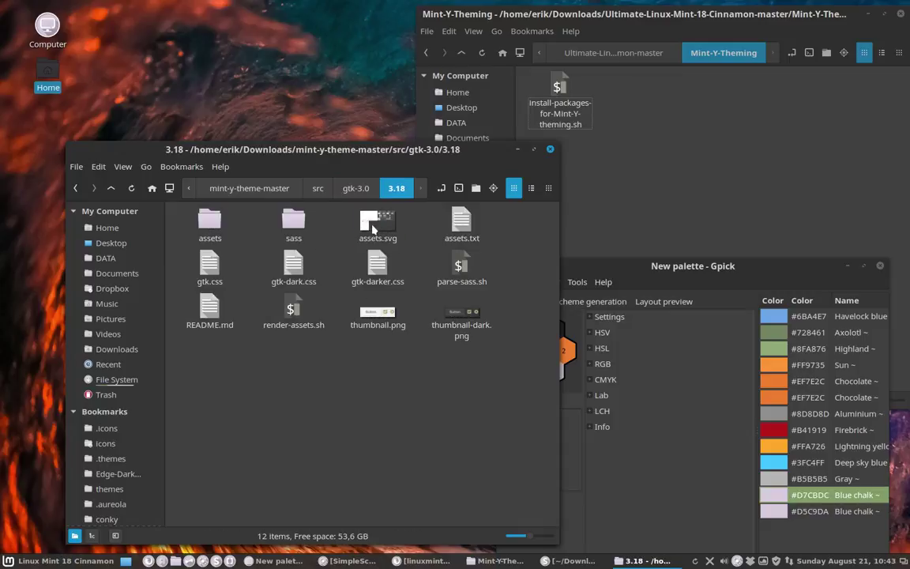
{"action": "left_click", "coordinate": [374, 229]}
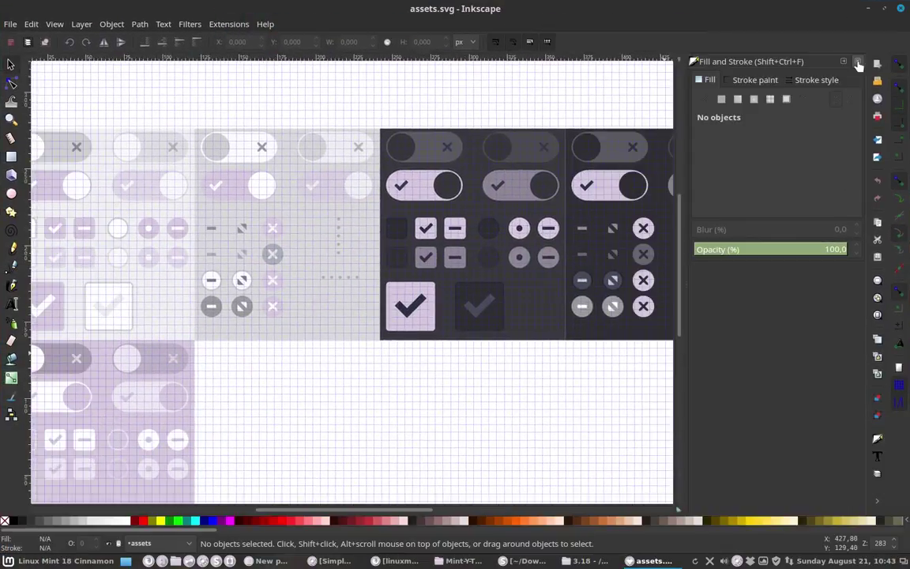
Step: Hide the Fill and Stroke dock, zoom out over the lilac widget artwork, then close Inkscape
{"action": "left_click", "coordinate": [857, 61]}
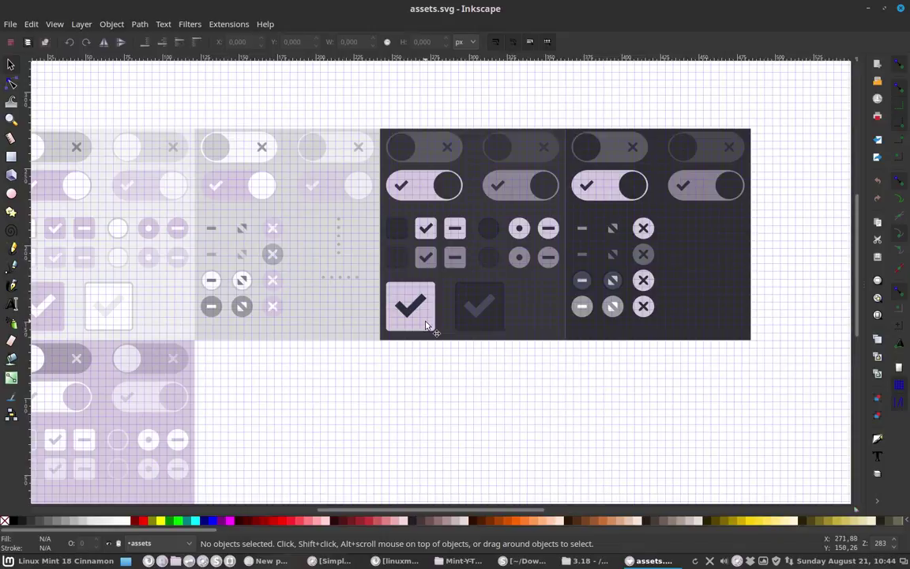
{"action": "scroll", "coordinate": [425, 326], "scroll_direction": "down", "scroll_amount": 1}
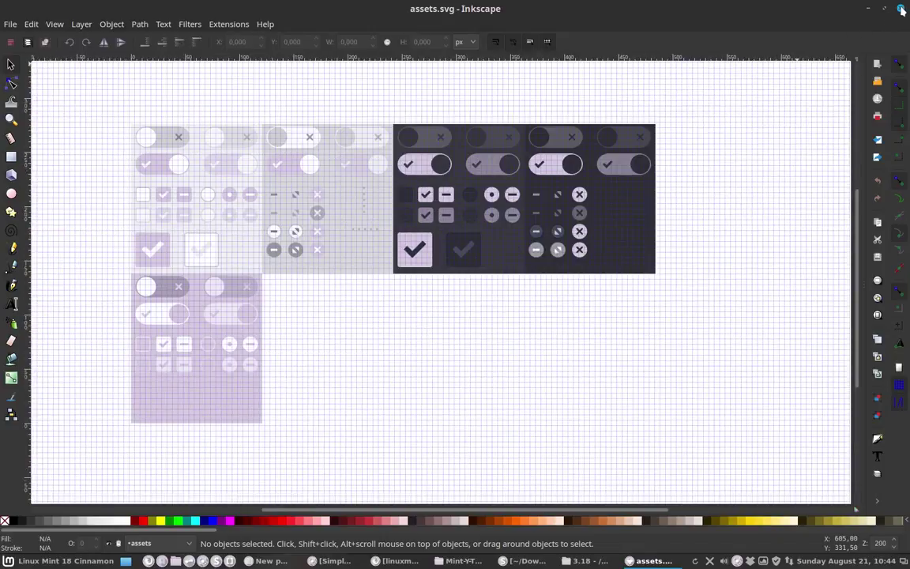
{"action": "left_click", "coordinate": [902, 10]}
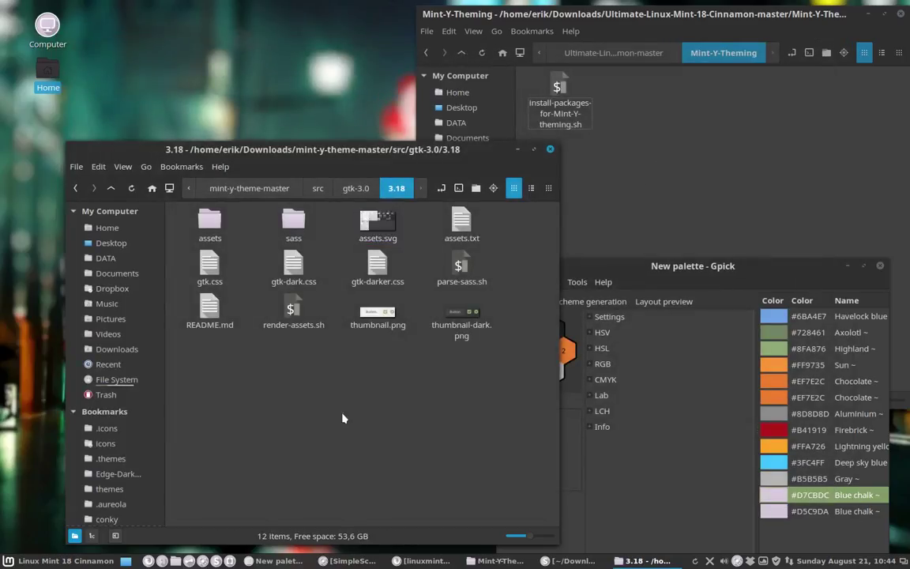
Step: Delete all rendered PNGs in the gtk-3.0 assets folder and the gtk-2.0 assets folder
{"action": "double_click", "coordinate": [210, 221]}
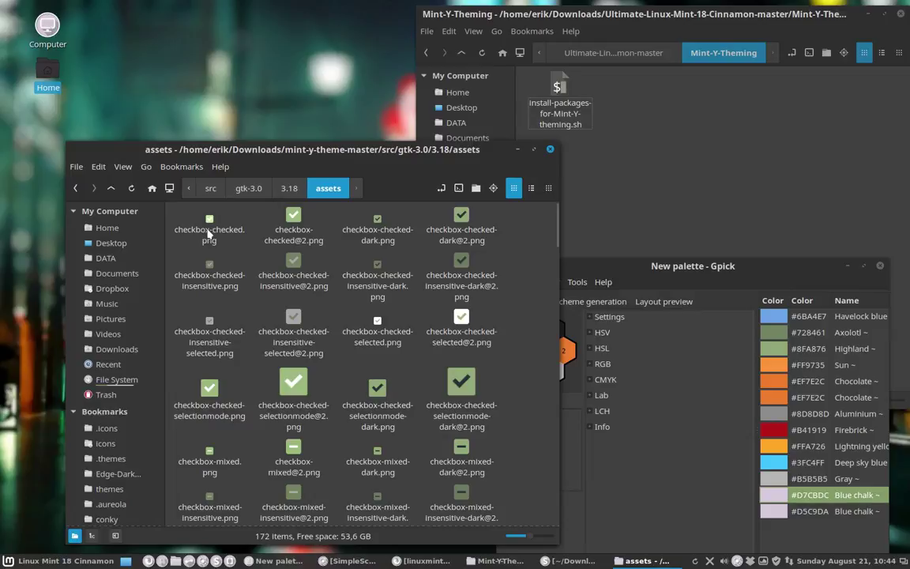
{"action": "key", "text": "ctrl+a"}
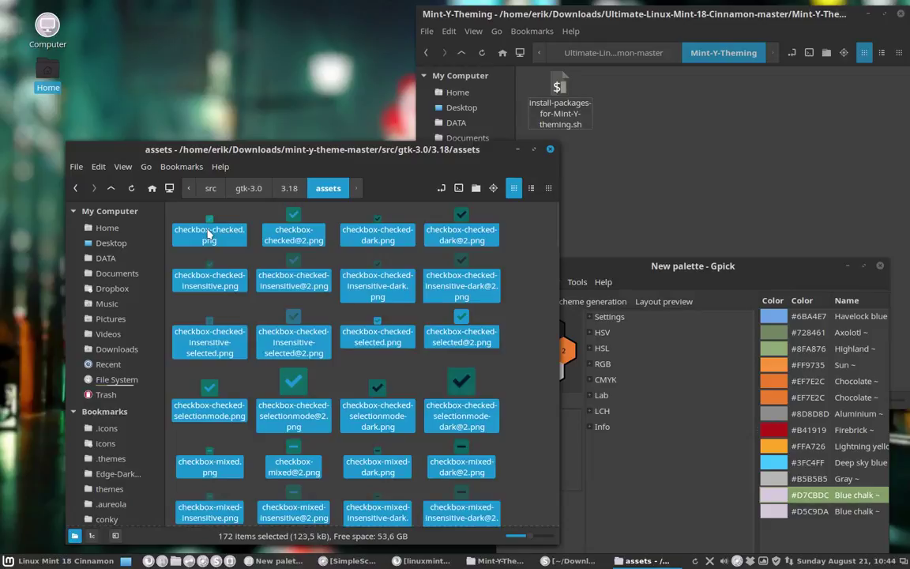
{"action": "key", "text": "Delete"}
{"action": "left_click", "coordinate": [249, 190]}
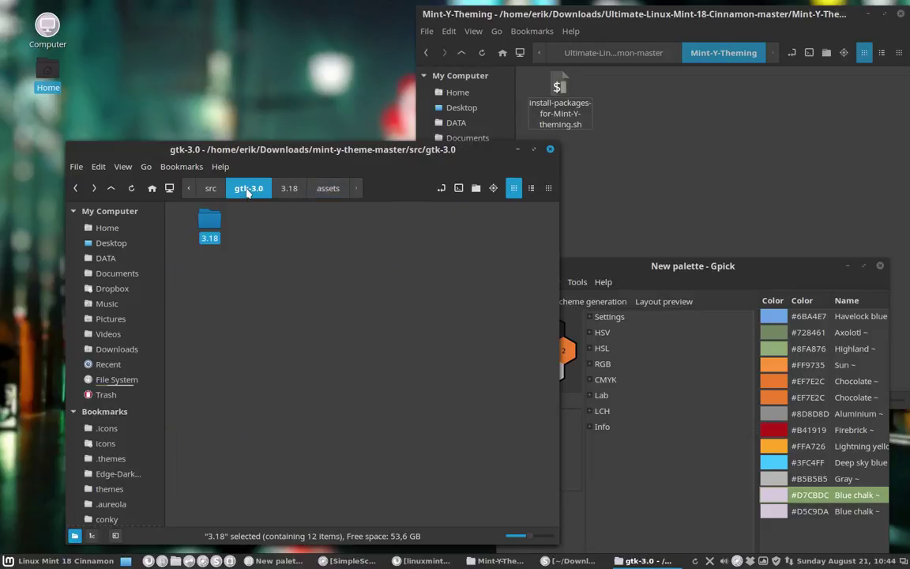
{"action": "left_click", "coordinate": [210, 188]}
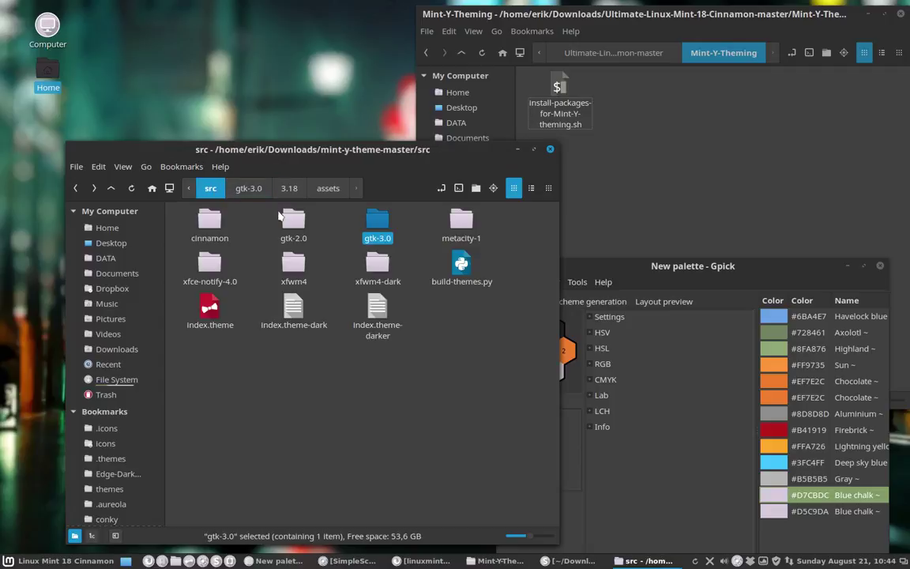
{"action": "key", "text": "Left"}
{"action": "key", "text": "Return"}
{"action": "left_click", "coordinate": [210, 226]}
{"action": "double_click", "coordinate": [211, 226]}
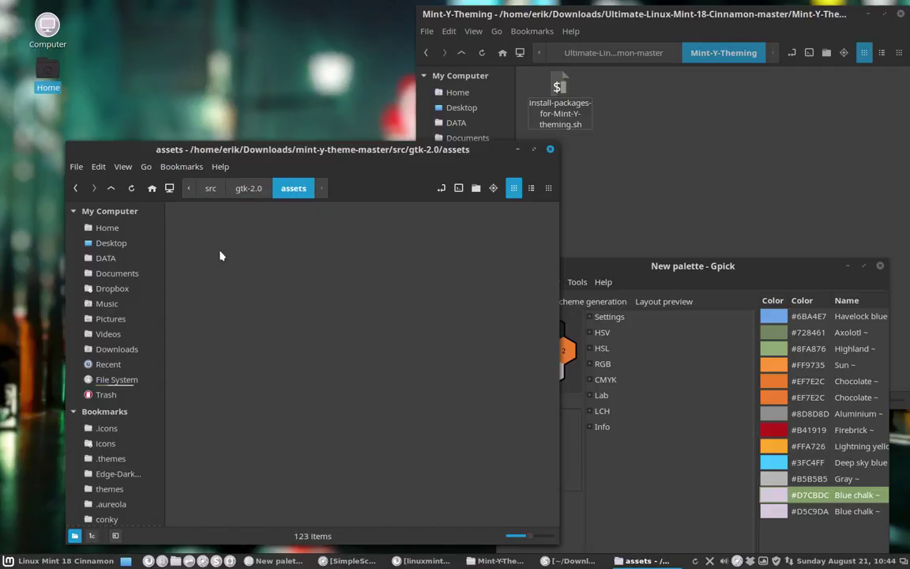
{"action": "key", "text": "ctrl+a"}
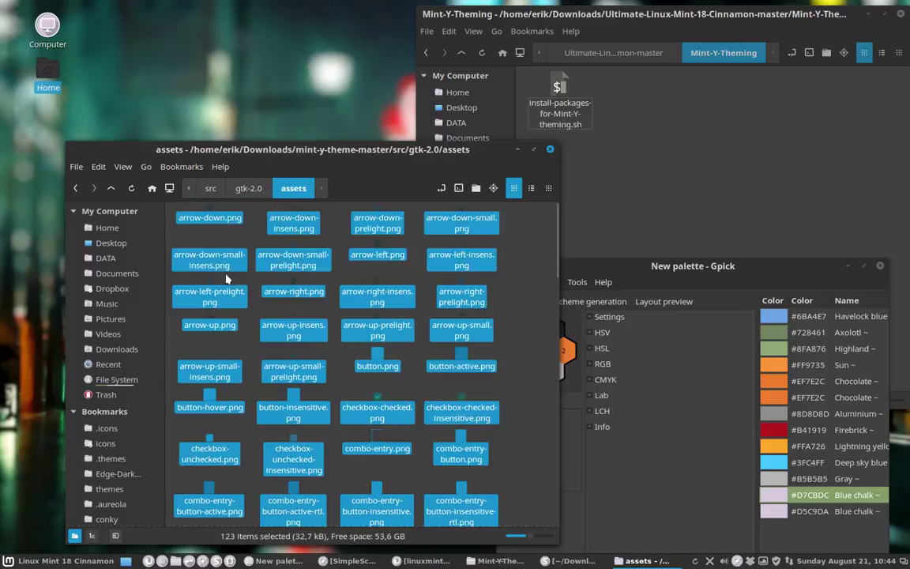
{"action": "key", "text": "Delete"}
Step: Empty the gtk-2.0 assets-dark and menubar-toolbar folders, then open assets-dark.svg
{"action": "left_click", "coordinate": [245, 189]}
{"action": "double_click", "coordinate": [278, 225]}
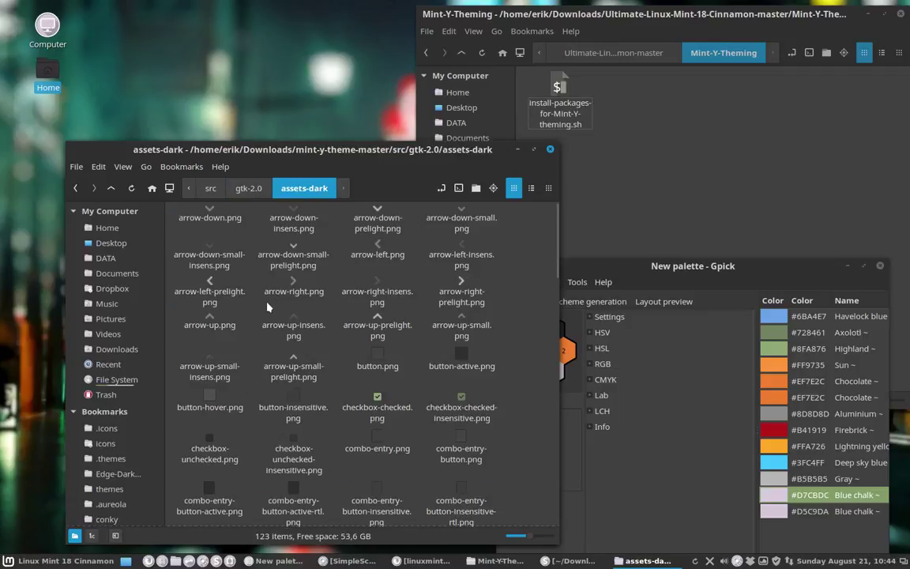
{"action": "key", "text": "ctrl+a"}
{"action": "key", "text": "Delete"}
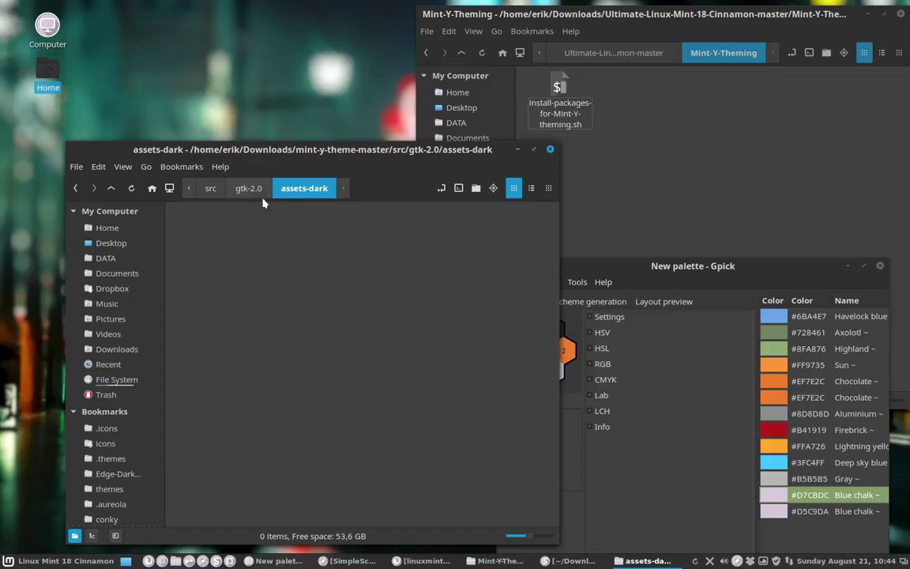
{"action": "left_click", "coordinate": [248, 188]}
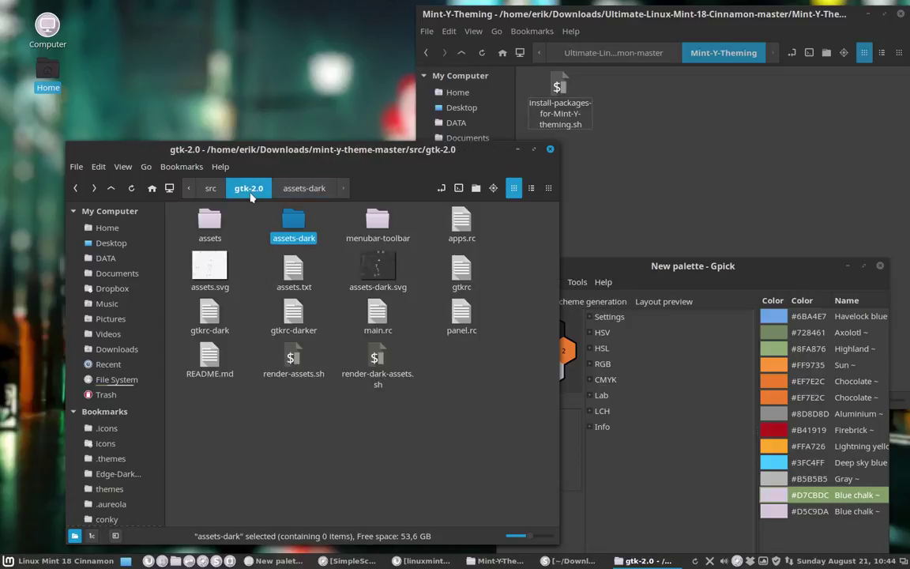
{"action": "left_click", "coordinate": [378, 223]}
{"action": "double_click", "coordinate": [378, 225]}
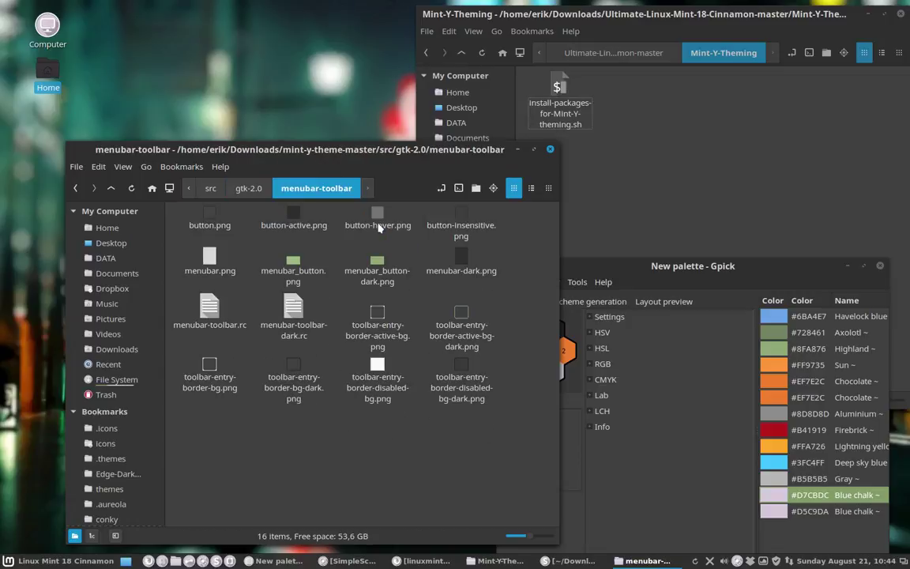
{"action": "key", "text": "ctrl+a"}
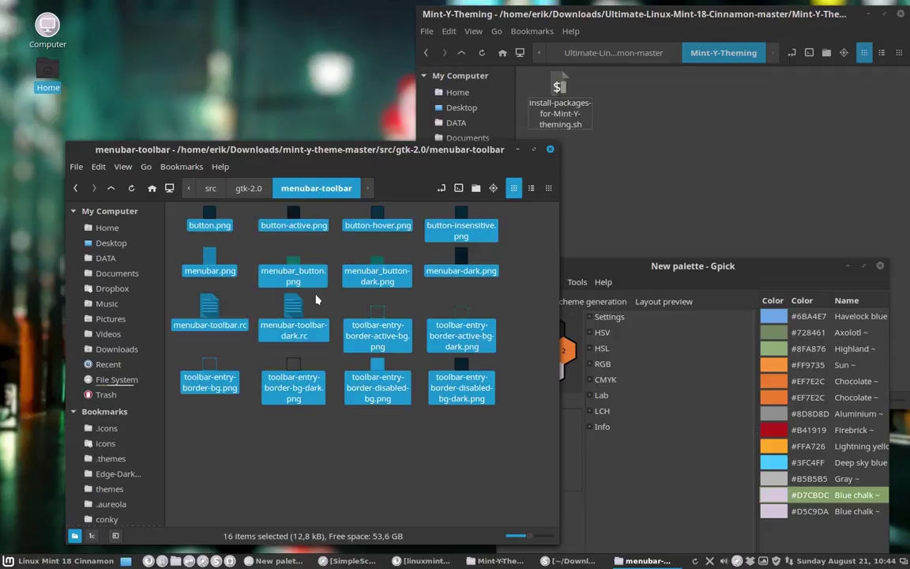
{"action": "key", "text": "Delete"}
{"action": "left_click", "coordinate": [241, 189]}
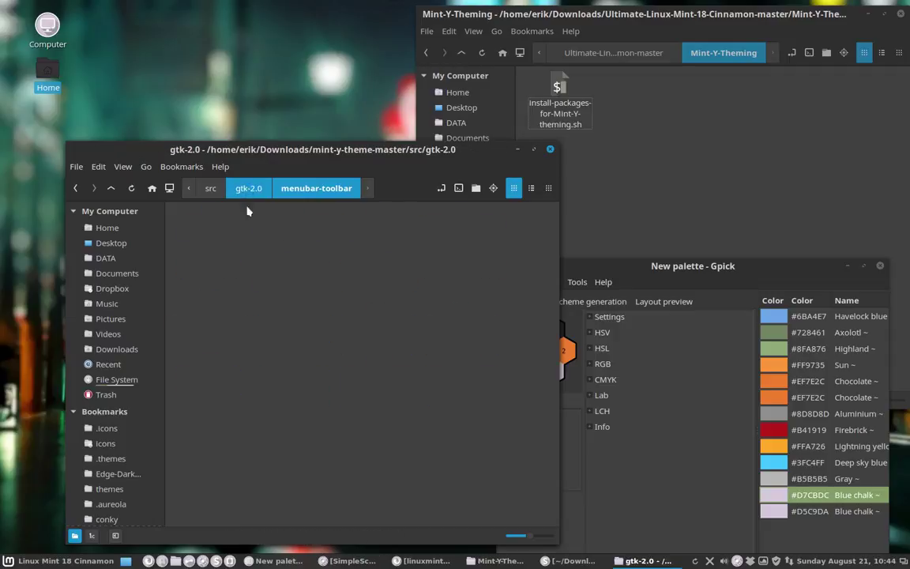
{"action": "left_click", "coordinate": [375, 268]}
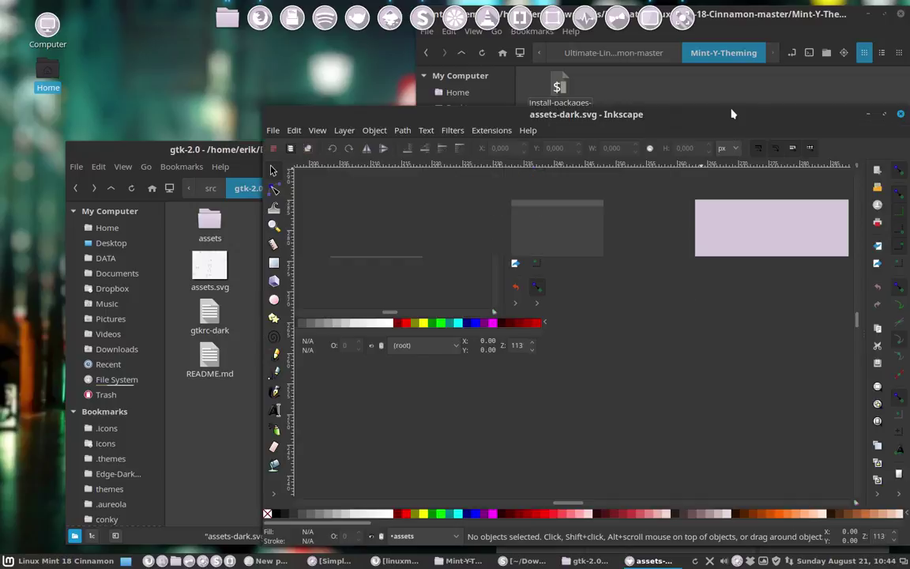
Step: Maximize Inkscape, zoom out over the full assets-dark.svg widget sheet, then close it
{"action": "double_click", "coordinate": [684, 117]}
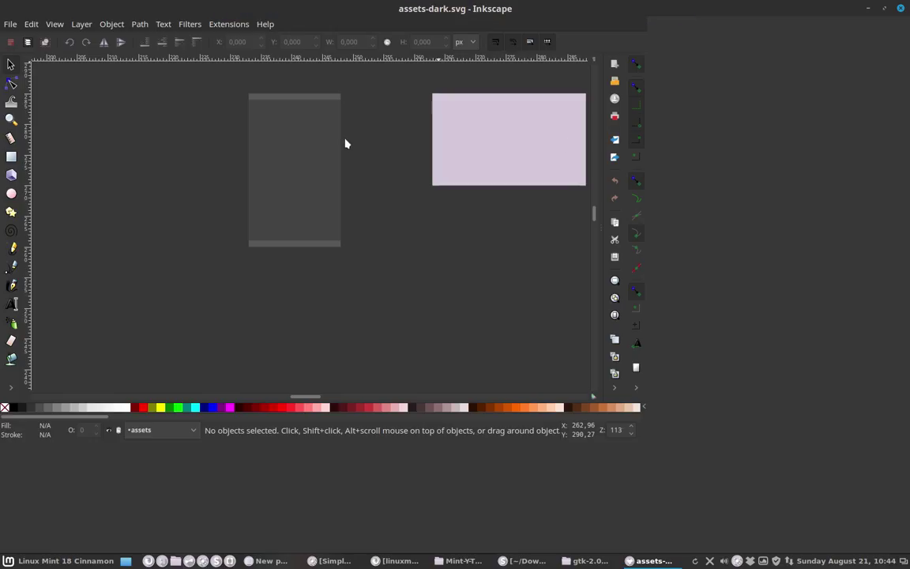
{"action": "scroll", "coordinate": [346, 150], "scroll_direction": "down", "scroll_amount": 2}
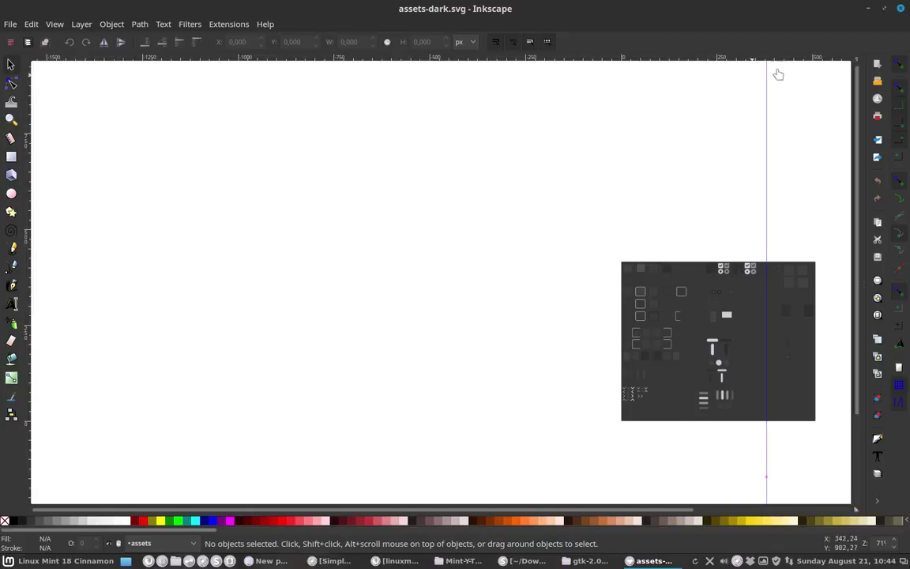
{"action": "left_click", "coordinate": [902, 8]}
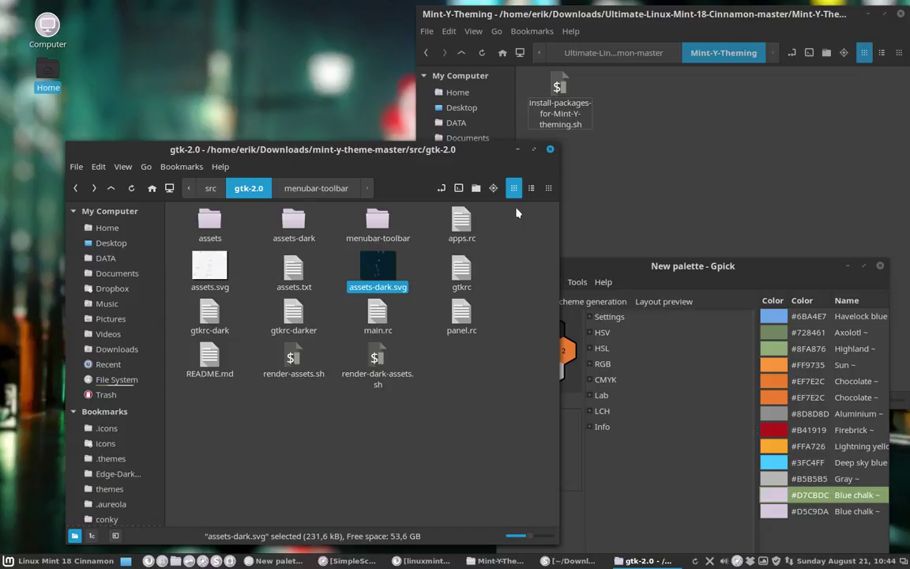
Step: Go up to the theme's src folder, which holds build-themes.py, and open a terminal there
{"action": "key", "text": "Left"}
{"action": "key", "text": "Left"}
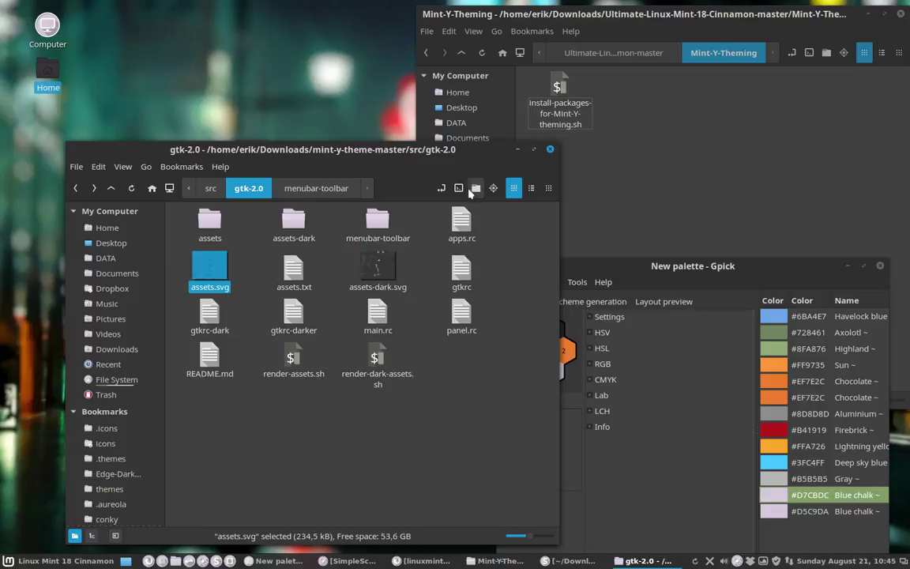
{"action": "left_click", "coordinate": [211, 189]}
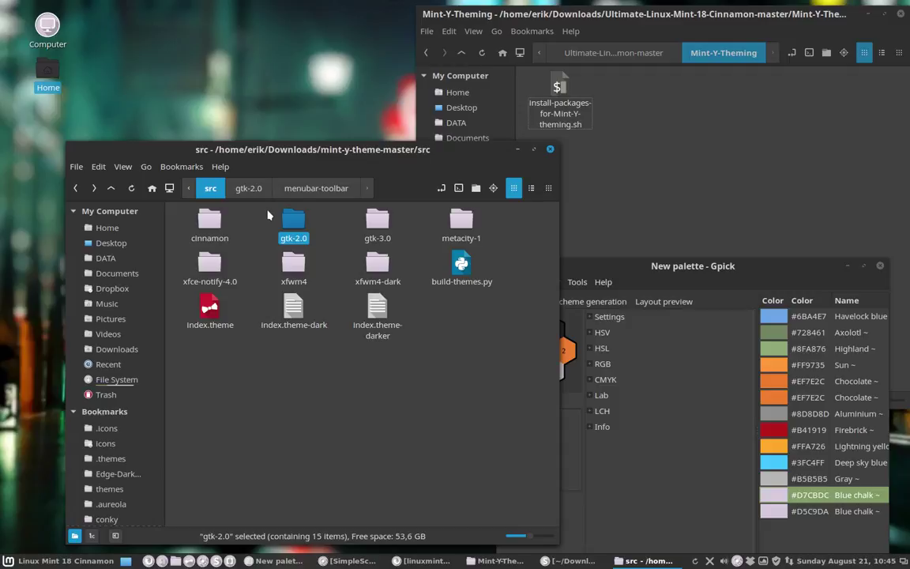
{"action": "left_click", "coordinate": [473, 271]}
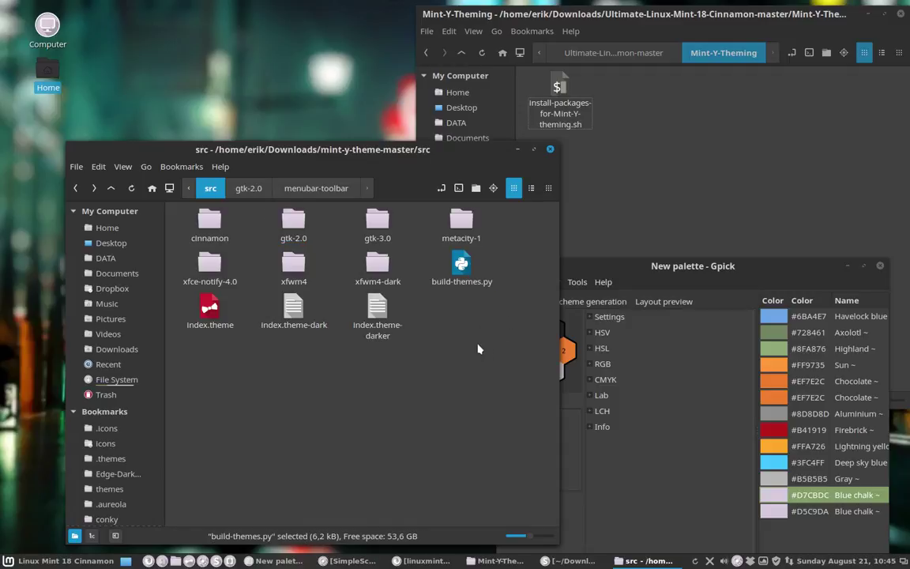
{"action": "left_click", "coordinate": [478, 348]}
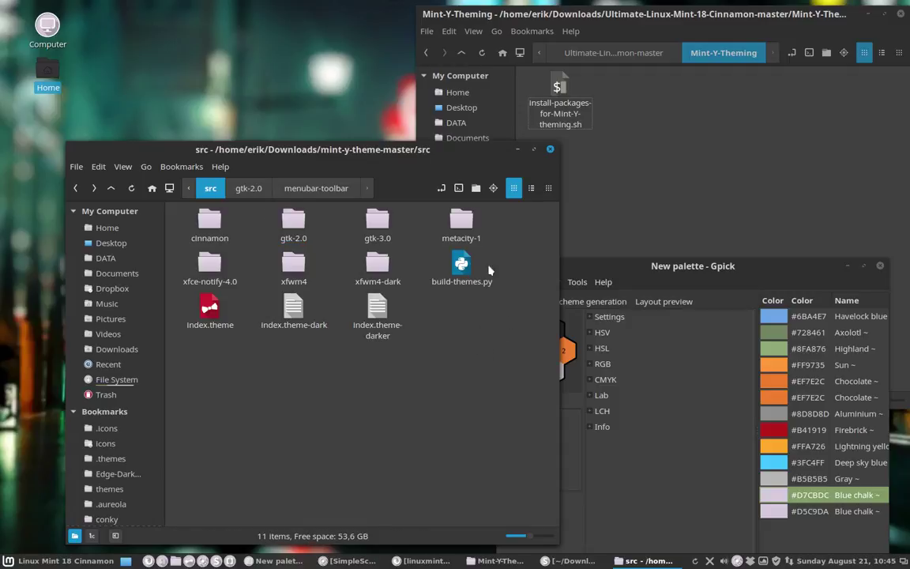
{"action": "left_click", "coordinate": [459, 189]}
Step: Run ./build-themes.py in the terminal
{"action": "type", "text": "./build"}
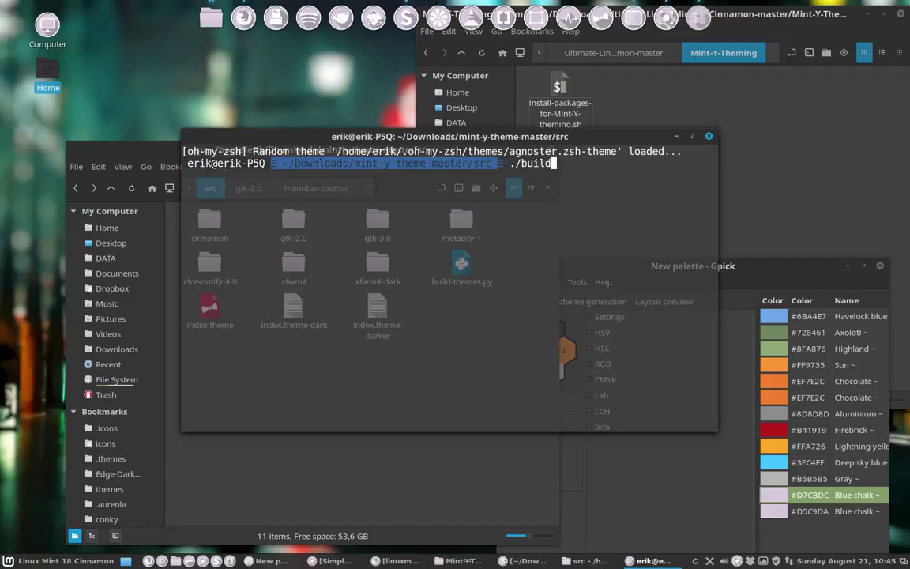
{"action": "key", "text": "Tab"}
{"action": "key", "text": "Return"}
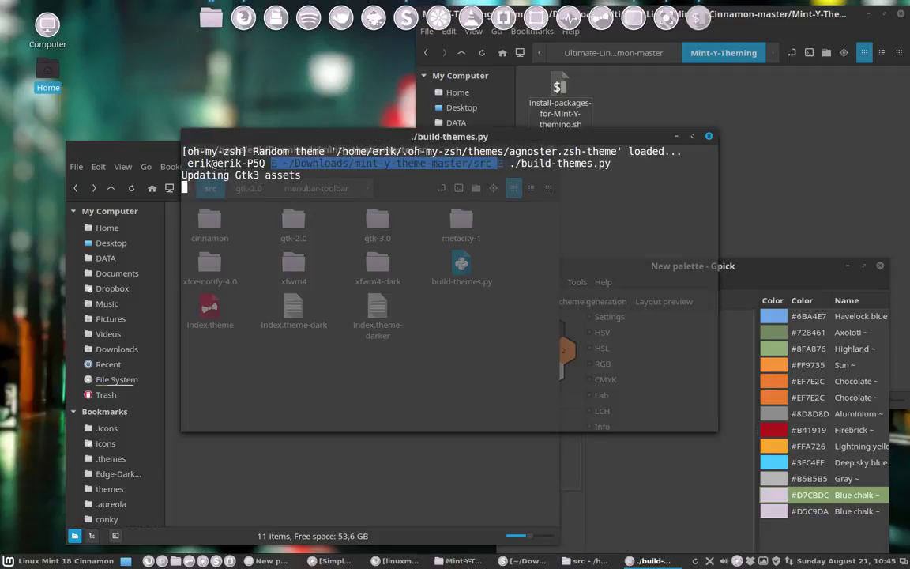
Step: Browse to gtk-3.0/3.18/assets to watch the lilac checkbox and radio PNGs being regenerated
{"action": "left_click_drag", "start_coordinate": [421, 136], "coordinate": [637, 149]}
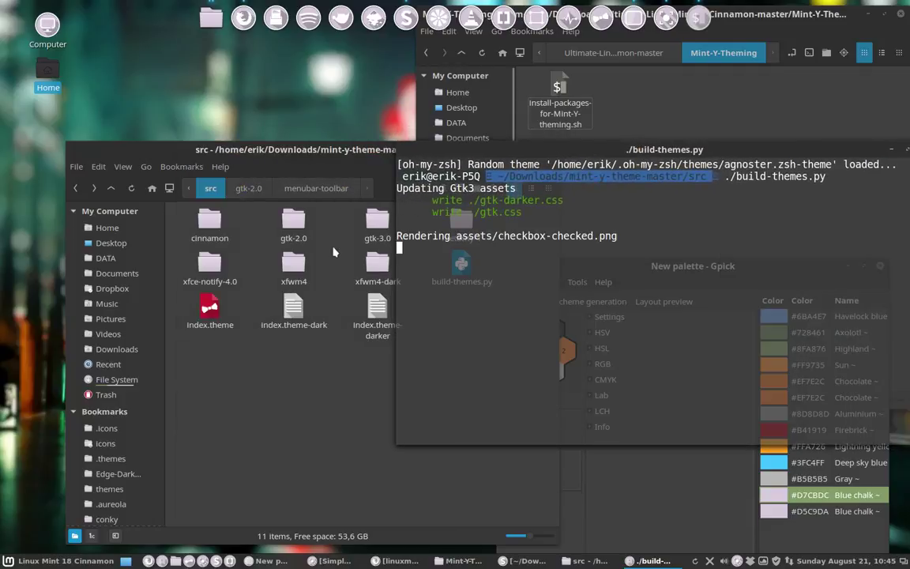
{"action": "double_click", "coordinate": [371, 231]}
{"action": "double_click", "coordinate": [212, 226]}
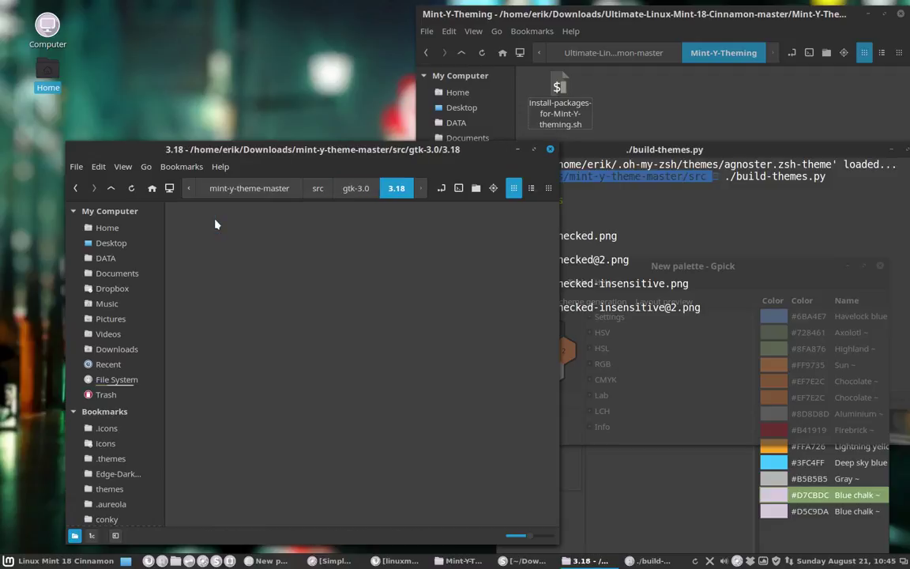
{"action": "double_click", "coordinate": [213, 224]}
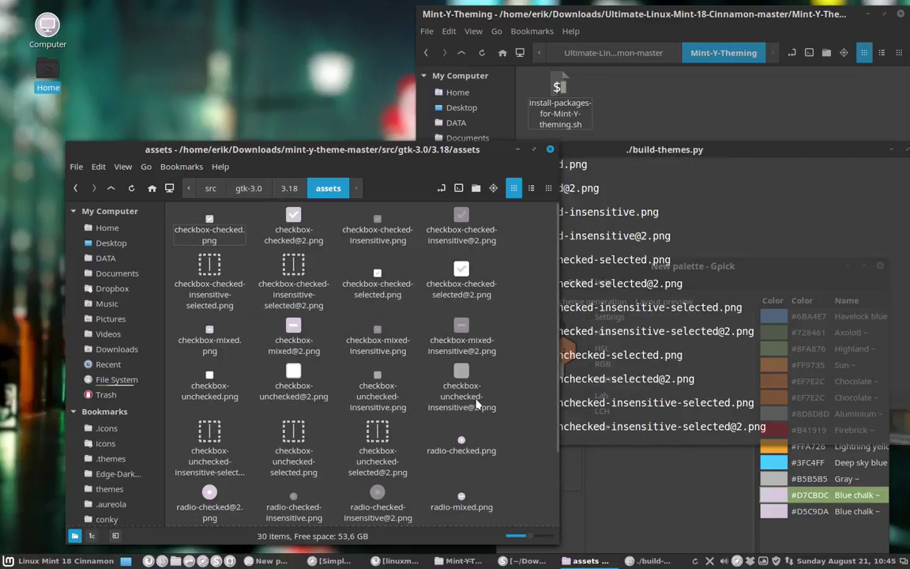
{"action": "left_click", "coordinate": [737, 561]}
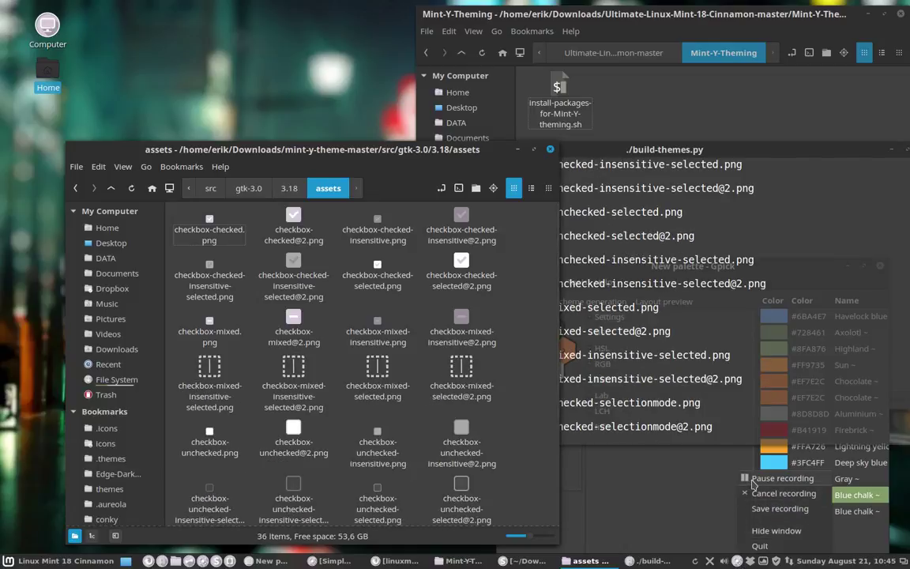
{"action": "left_click", "coordinate": [753, 479]}
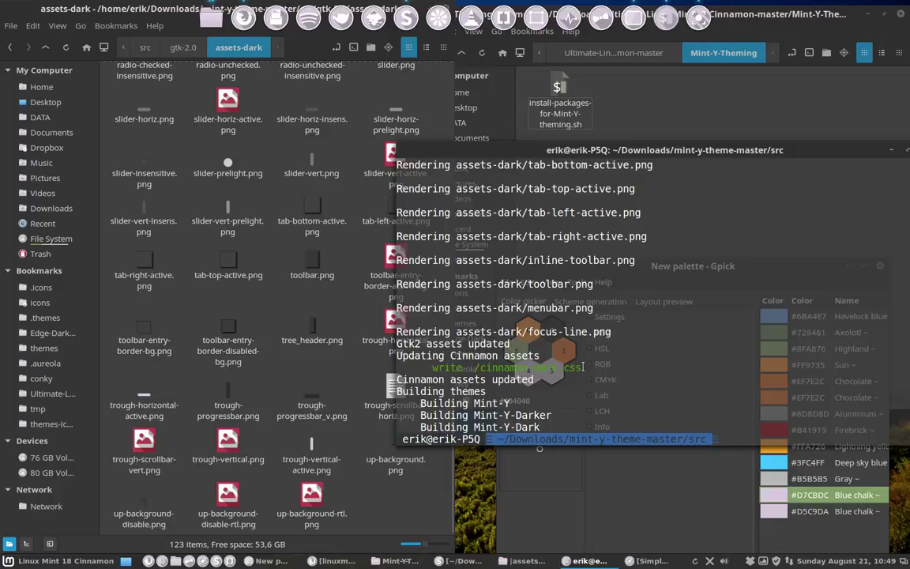
Step: Navigate to mint-y-theme-master/usr/share/themes containing the built themes
{"action": "left_click_drag", "start_coordinate": [869, 367], "coordinate": [403, 368]}
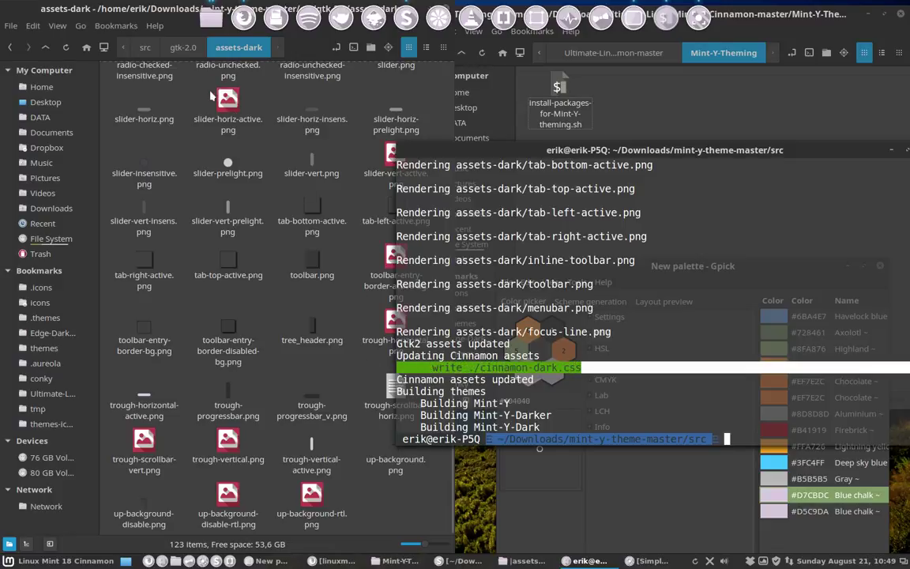
{"action": "left_click", "coordinate": [123, 50]}
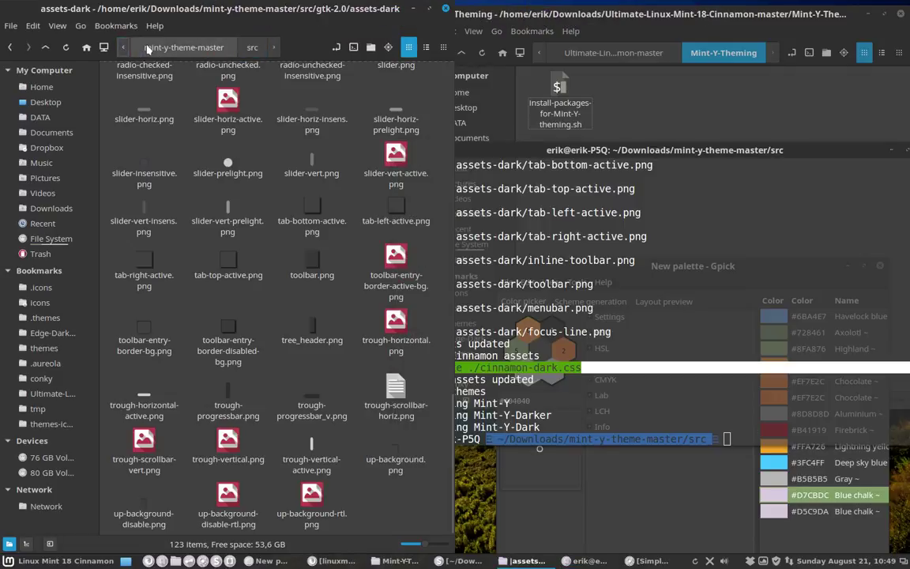
{"action": "left_click", "coordinate": [134, 48]}
{"action": "double_click", "coordinate": [312, 83]}
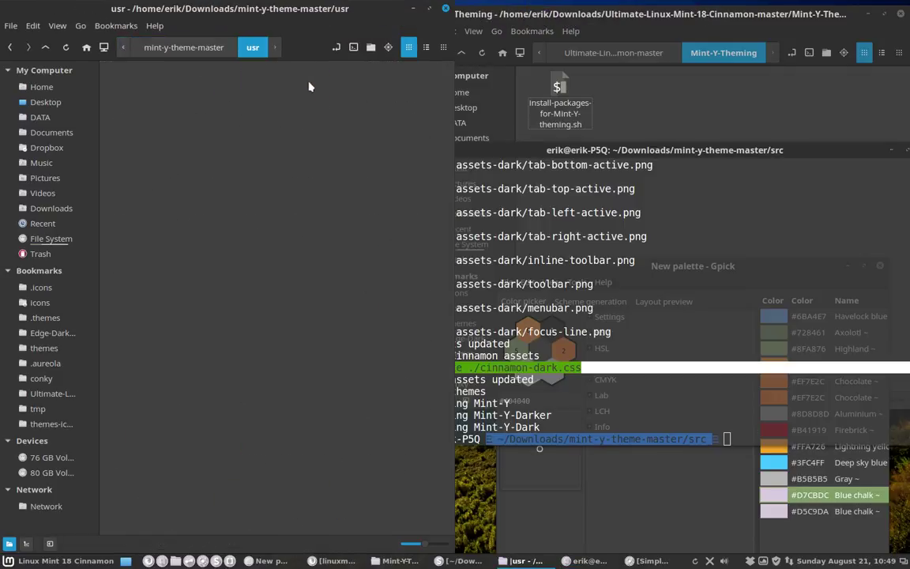
{"action": "double_click", "coordinate": [147, 82]}
{"action": "double_click", "coordinate": [146, 80]}
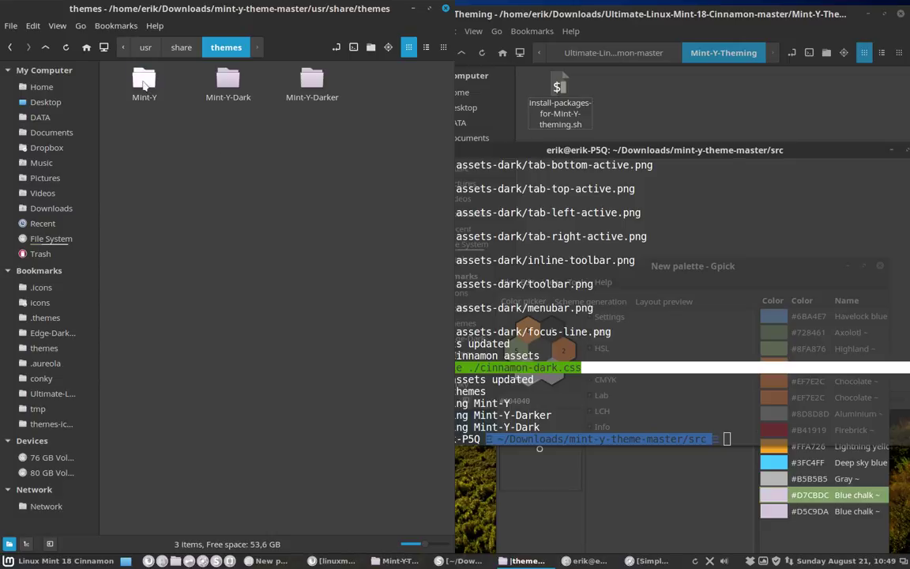
Step: Rename the Mint-Y folder to Mint-Y-Faba
{"action": "left_click", "coordinate": [141, 87]}
{"action": "left_click", "coordinate": [142, 87]}
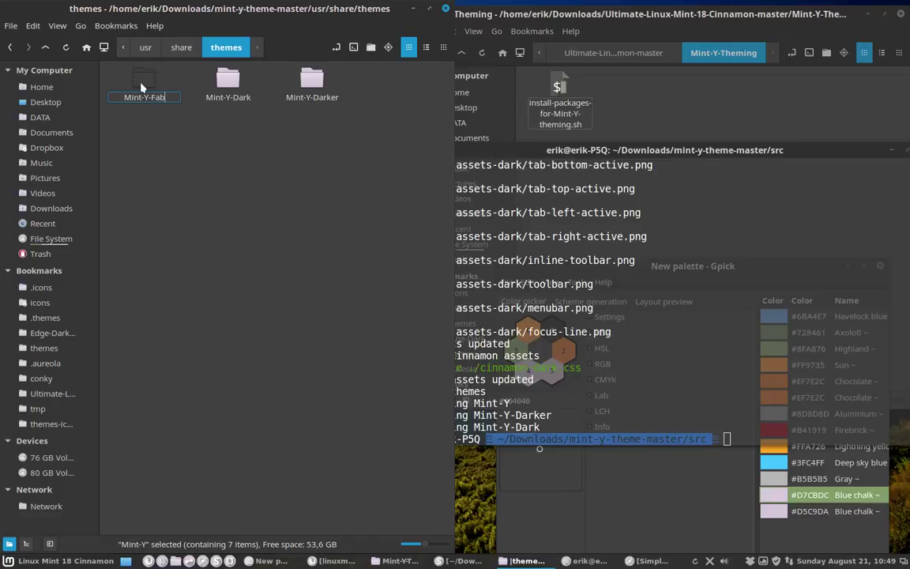
{"action": "type", "text": "-Faba"}
{"action": "left_click", "coordinate": [229, 77]}
Step: Rename Mint-Y-Darker to Mint-Y-Darker-Faba and Mint-Y-Dark to Mint-Y-Dark-Faba
{"action": "left_click", "coordinate": [230, 77]}
{"action": "key", "text": "F2"}
{"action": "key", "text": "End"}
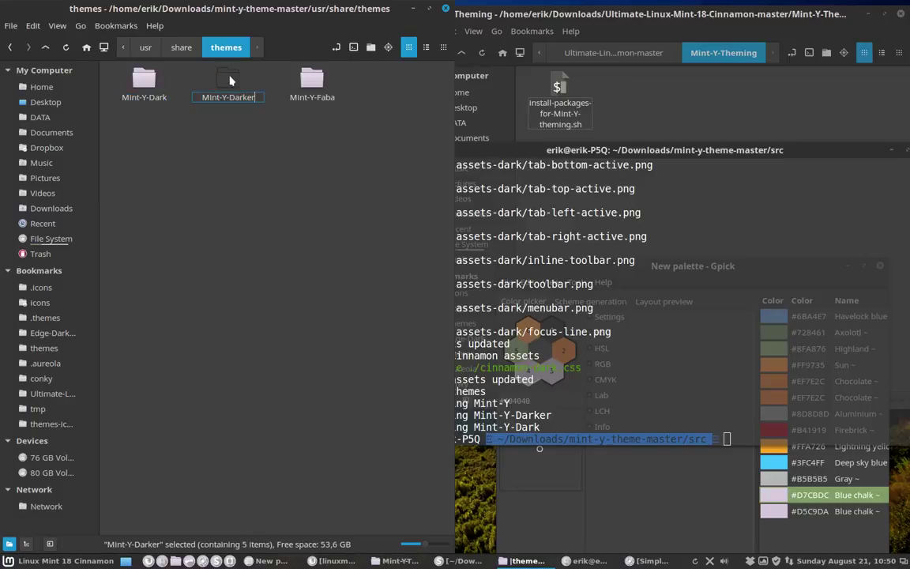
{"action": "type", "text": "-Faba"}
{"action": "key", "text": "Return"}
{"action": "left_click", "coordinate": [147, 79]}
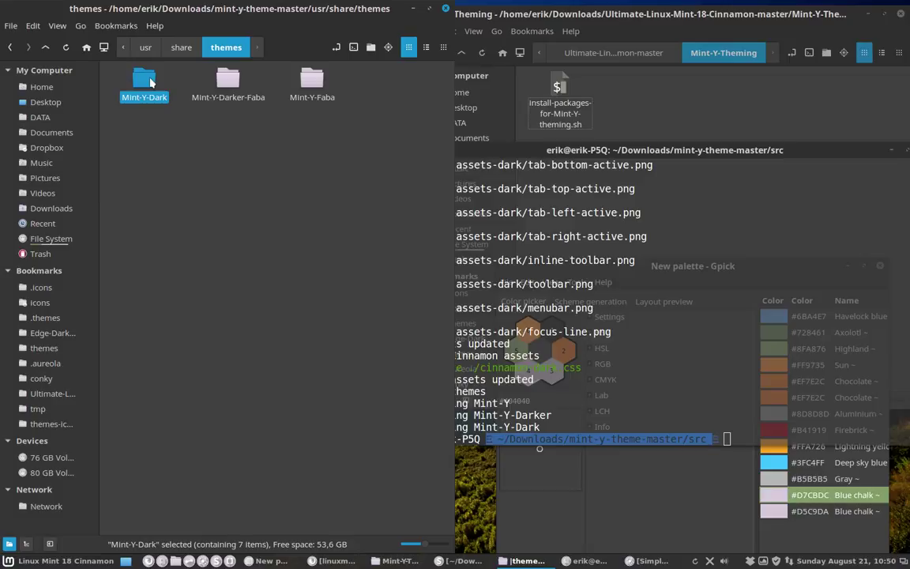
{"action": "key", "text": "F2"}
{"action": "key", "text": "End"}
{"action": "type", "text": "-Fa"}
{"action": "key", "text": "Return"}
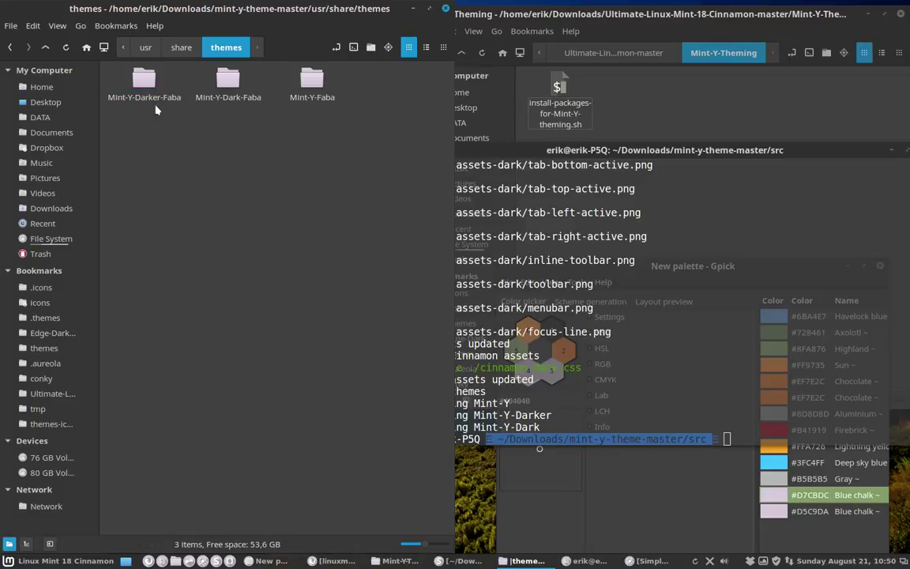
Step: Append -Faba to the Name line in Mint-Y-Darker-Faba's index.theme and save it
{"action": "double_click", "coordinate": [145, 79]}
{"action": "double_click", "coordinate": [140, 118]}
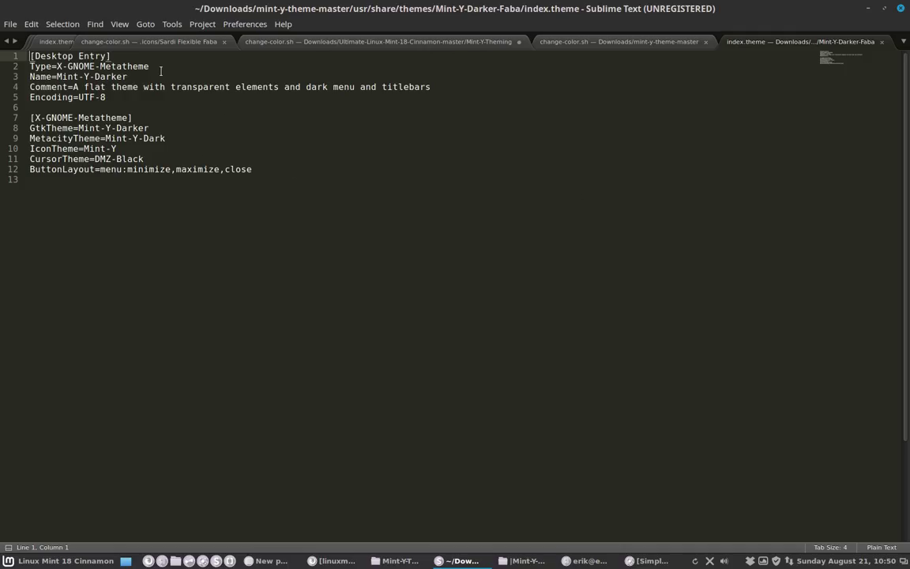
{"action": "left_click", "coordinate": [161, 70]}
{"action": "left_click", "coordinate": [148, 79]}
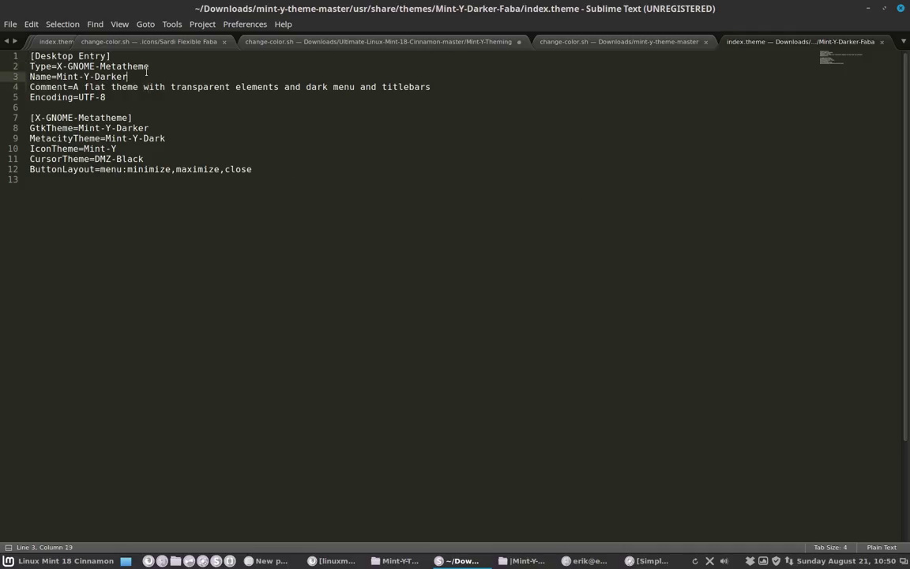
{"action": "type", "text": "-Faba"}
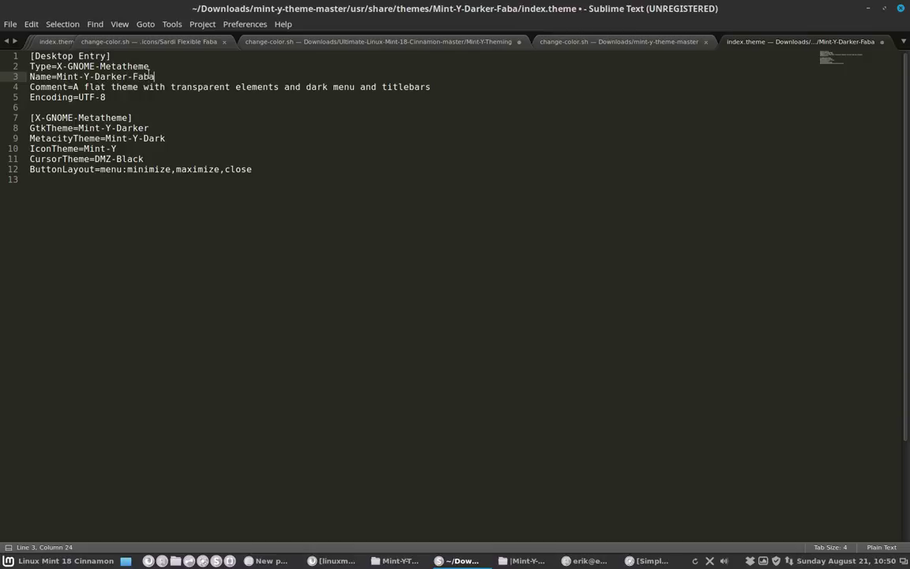
{"action": "key", "text": "ctrl+s"}
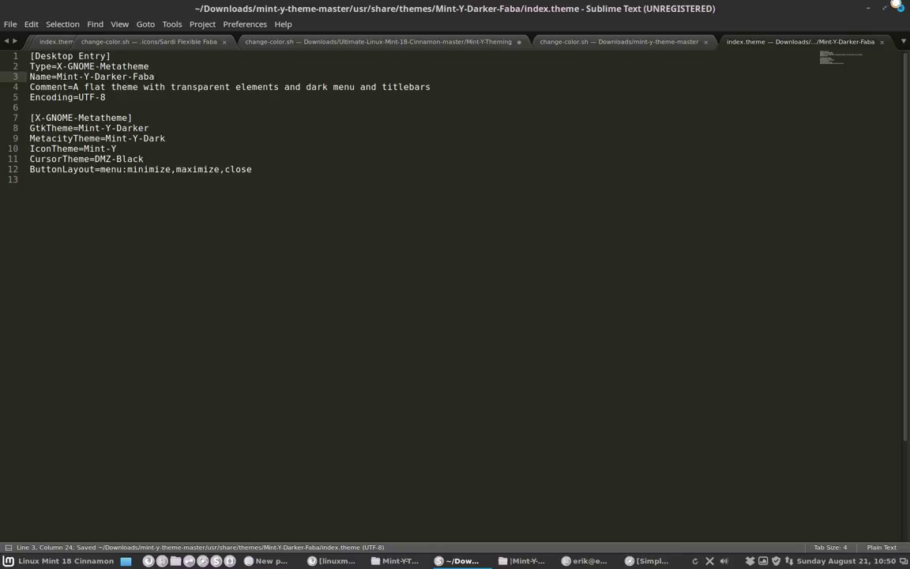
{"action": "left_click", "coordinate": [875, 8]}
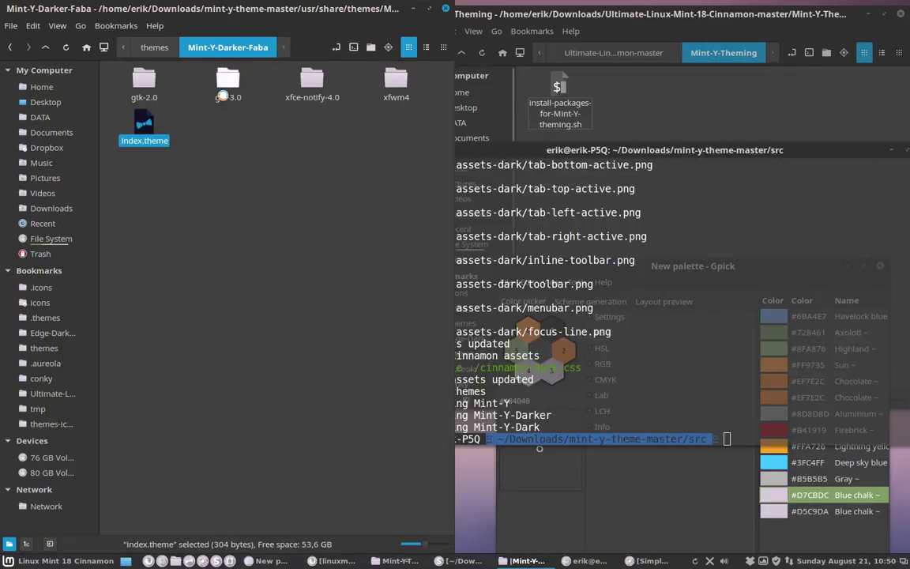
Step: In Mint-Y-Dark-Faba's index.theme, add -Faba to the Name, GtkTheme and MetacityTheme lines
{"action": "left_click", "coordinate": [155, 45]}
{"action": "double_click", "coordinate": [207, 73]}
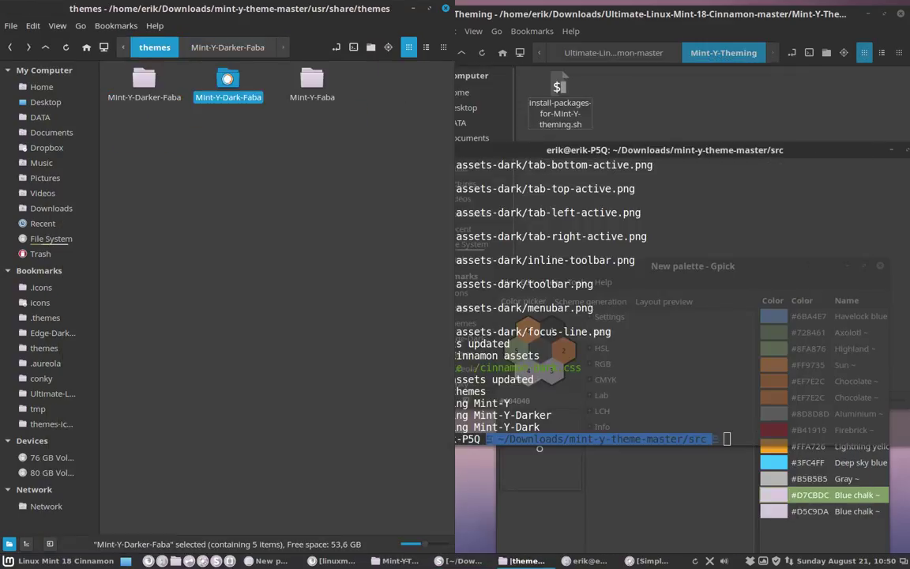
{"action": "left_click", "coordinate": [311, 118]}
{"action": "double_click", "coordinate": [311, 119]}
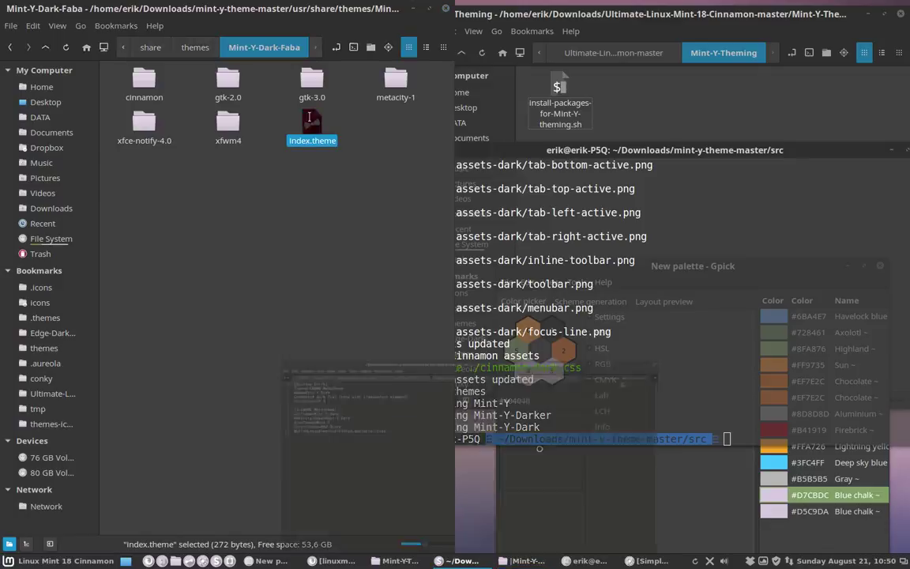
{"action": "left_click", "coordinate": [152, 66]}
{"action": "left_click", "coordinate": [164, 77]}
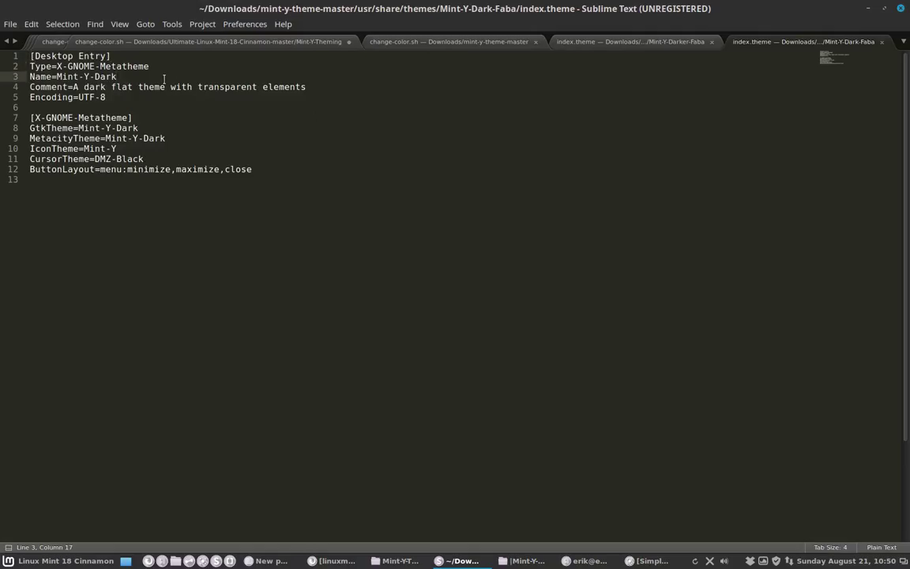
{"action": "type", "text": "-Faba"}
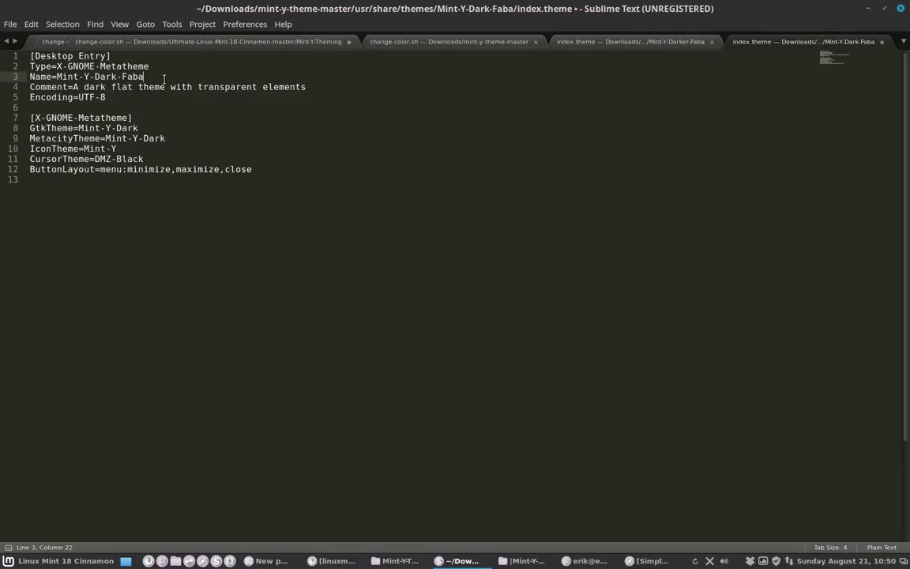
{"action": "left_click_drag", "start_coordinate": [114, 76], "coordinate": [140, 77]}
{"action": "key", "text": "ctrl+c"}
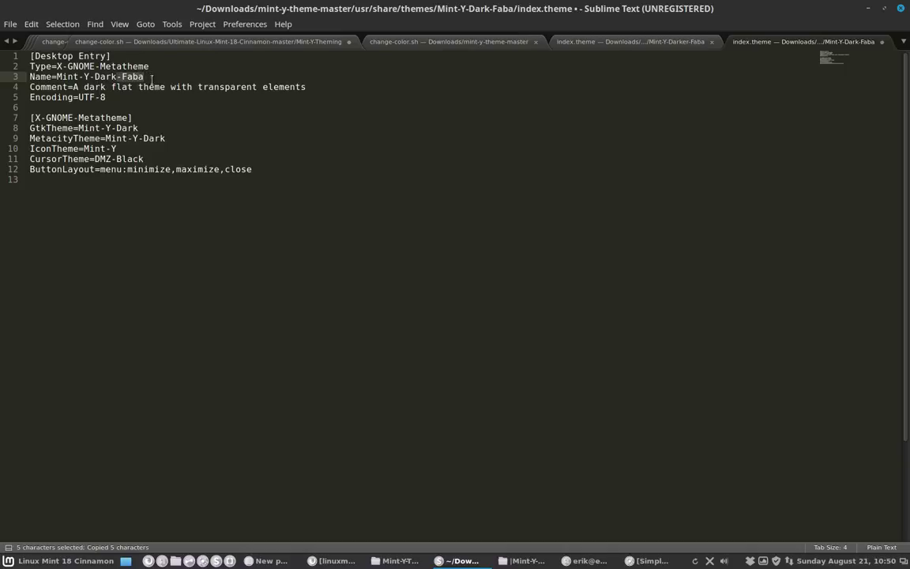
{"action": "left_click", "coordinate": [148, 127]}
{"action": "key", "text": "ctrl+v"}
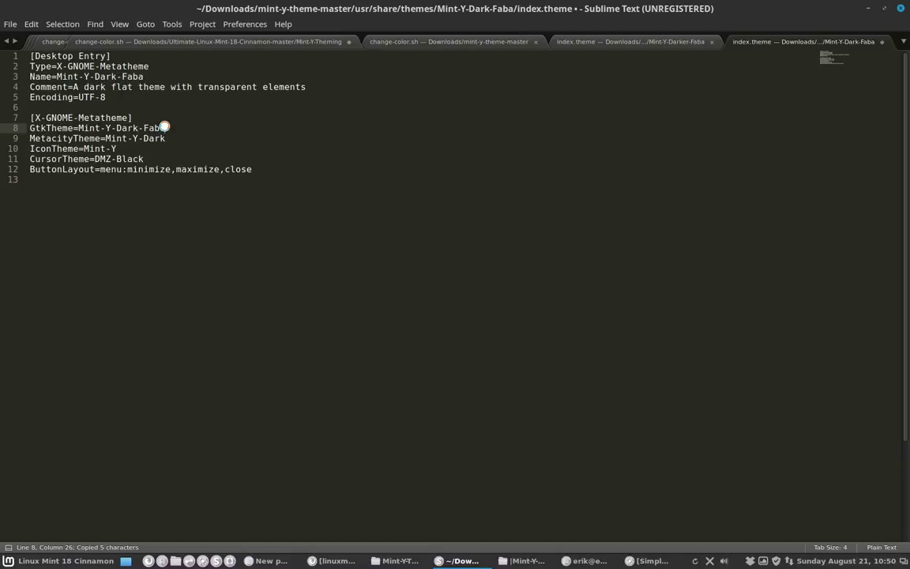
{"action": "left_click", "coordinate": [193, 139]}
{"action": "key", "text": "ctrl+v"}
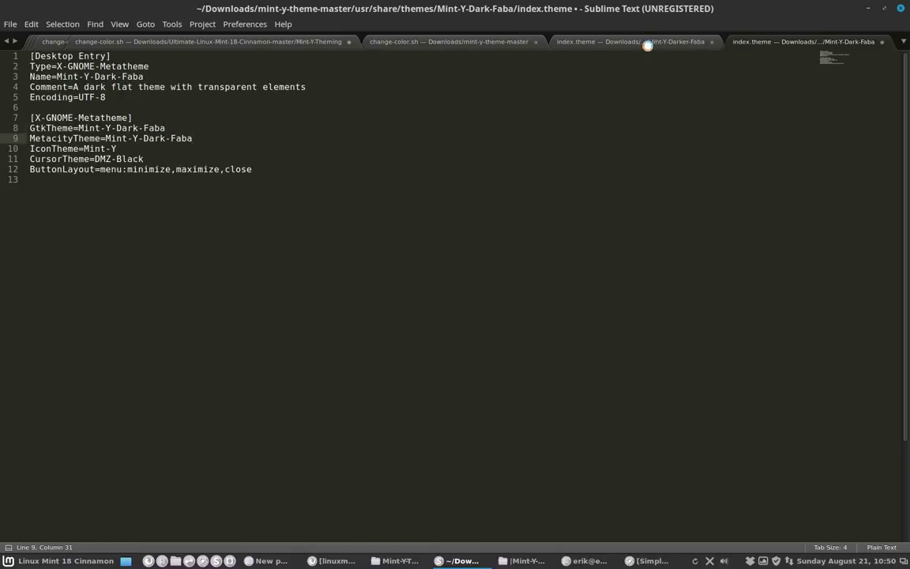
Step: Add -Faba to GtkTheme and MetacityTheme in Mint-Y-Darker-Faba's index.theme and save
{"action": "left_click", "coordinate": [583, 42]}
{"action": "left_click", "coordinate": [167, 136]}
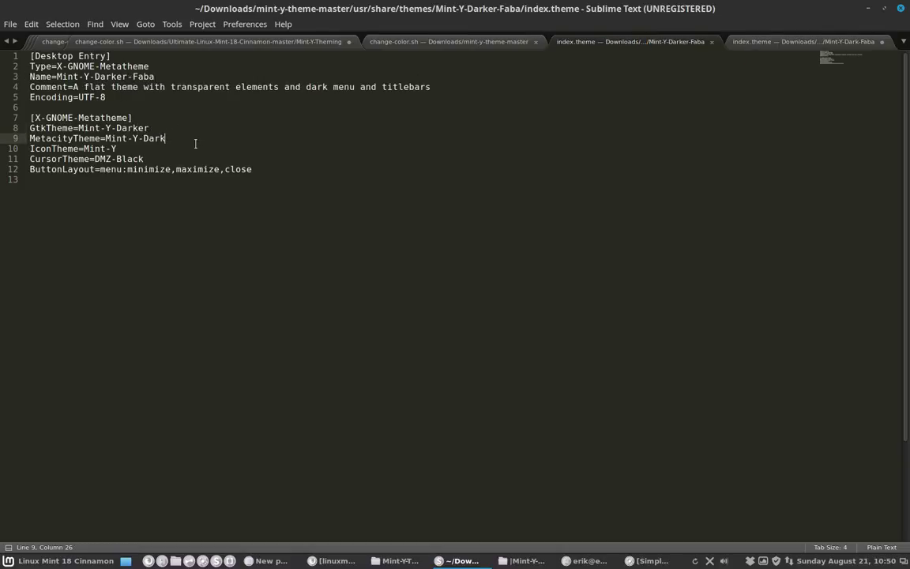
{"action": "key", "text": "ctrl+v"}
{"action": "left_click", "coordinate": [160, 127]}
{"action": "key", "text": "ctrl+v"}
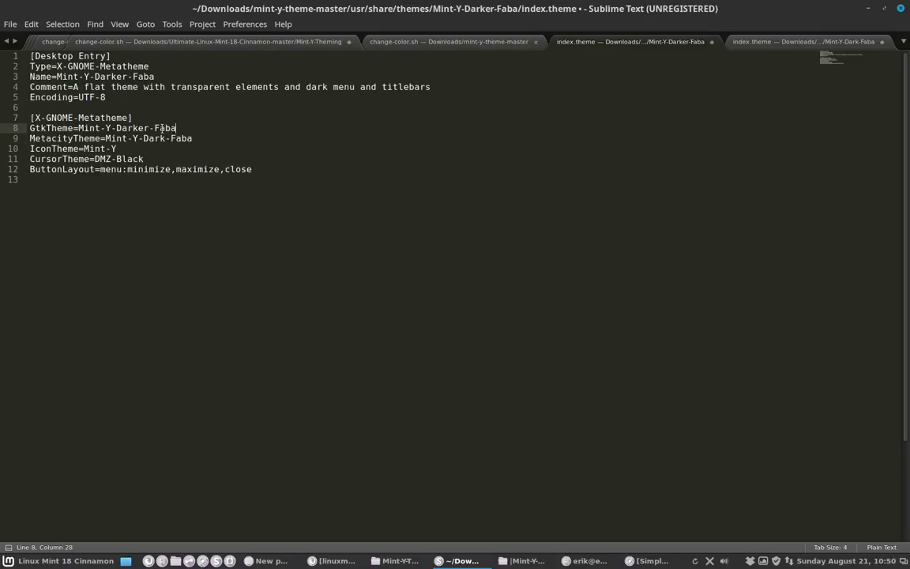
{"action": "key", "text": "ctrl+s"}
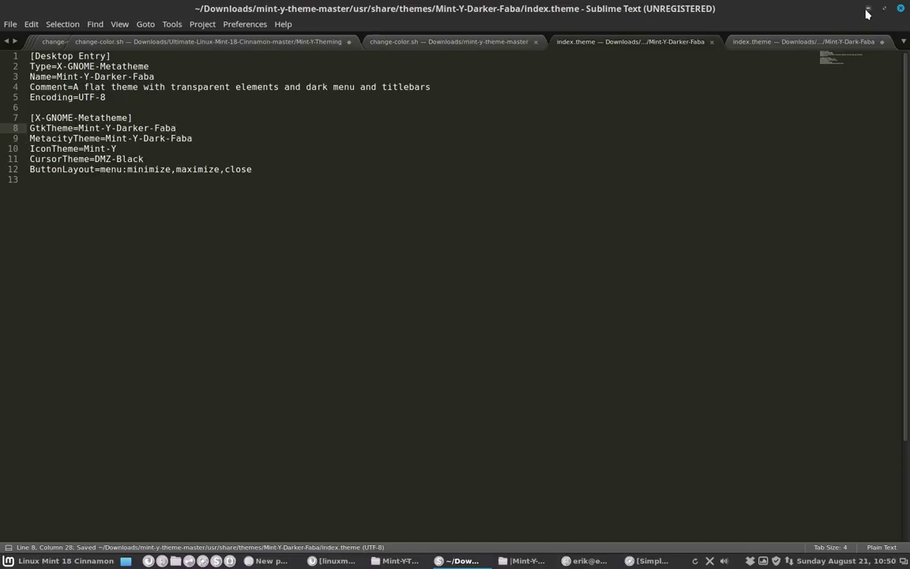
{"action": "middle_click", "coordinate": [782, 10]}
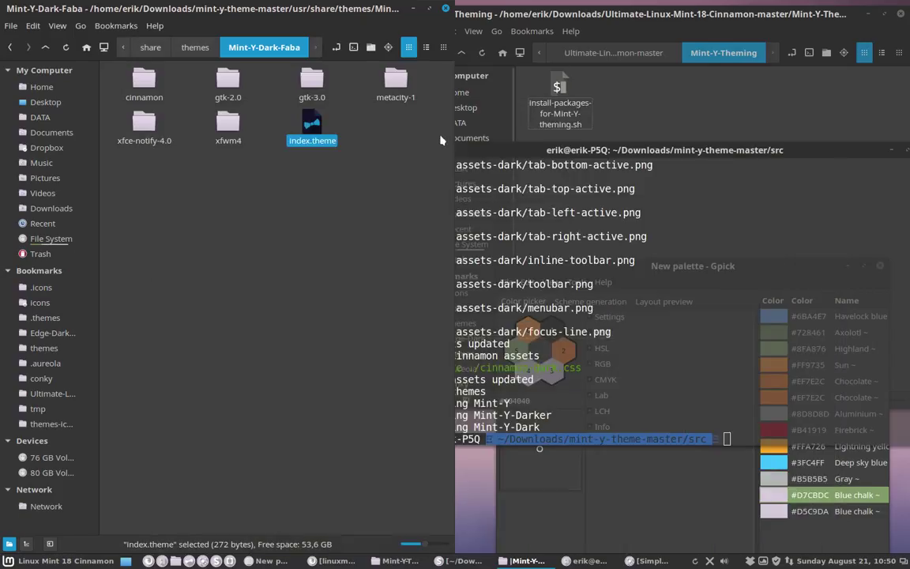
Step: Set Name, GtkTheme and MetacityTheme to Mint-Y-Faba in Mint-Y-Faba's index.theme and save
{"action": "left_click", "coordinate": [196, 47]}
{"action": "left_click", "coordinate": [316, 81]}
{"action": "double_click", "coordinate": [313, 79]}
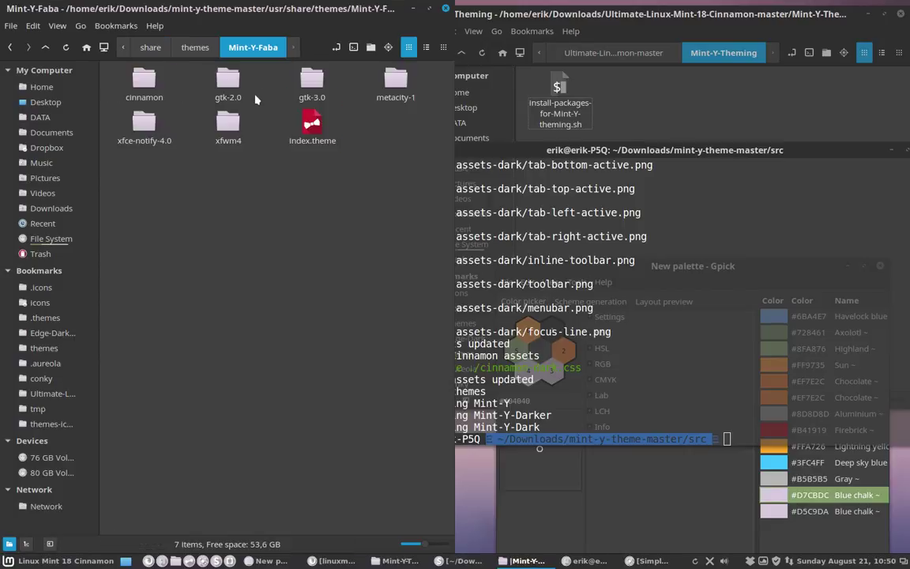
{"action": "double_click", "coordinate": [281, 111]}
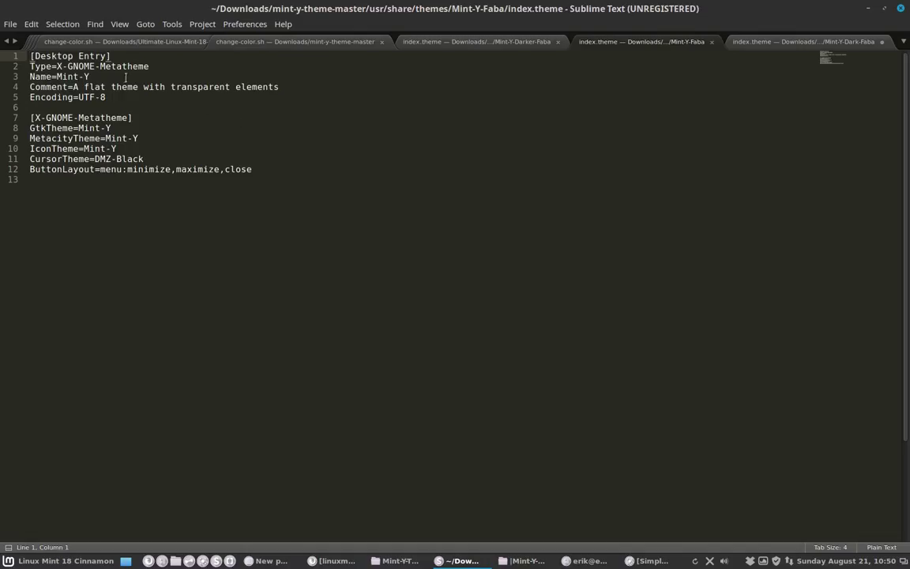
{"action": "left_click", "coordinate": [124, 76]}
{"action": "type", "text": "-Faba"}
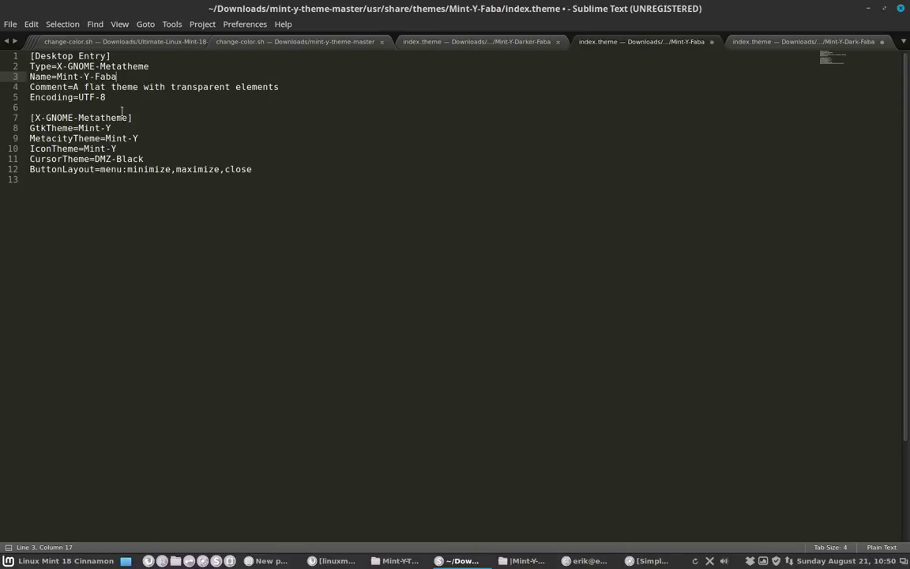
{"action": "left_click", "coordinate": [143, 126]}
{"action": "type", "text": "-Faba"}
{"action": "left_click", "coordinate": [158, 137]}
{"action": "type", "text": "-Faba"}
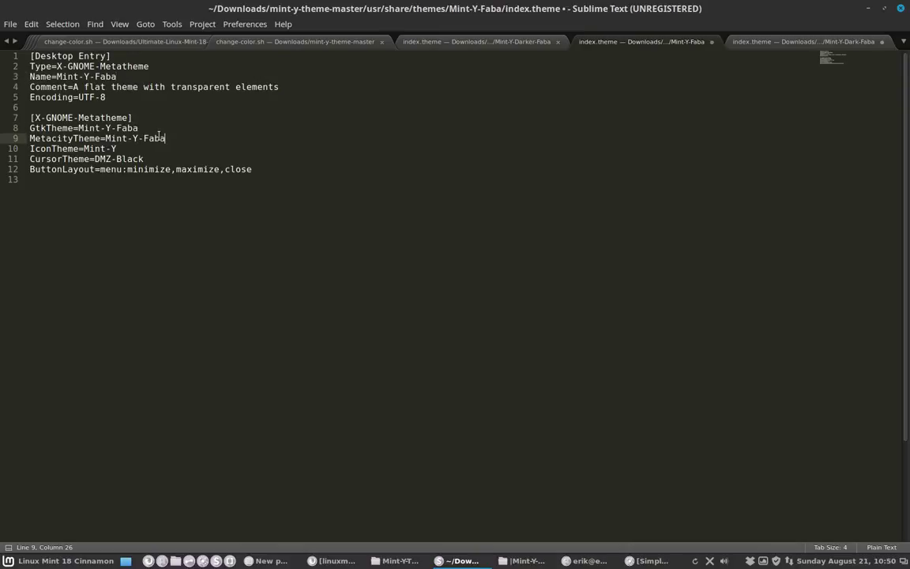
{"action": "key", "text": "ctrl+s"}
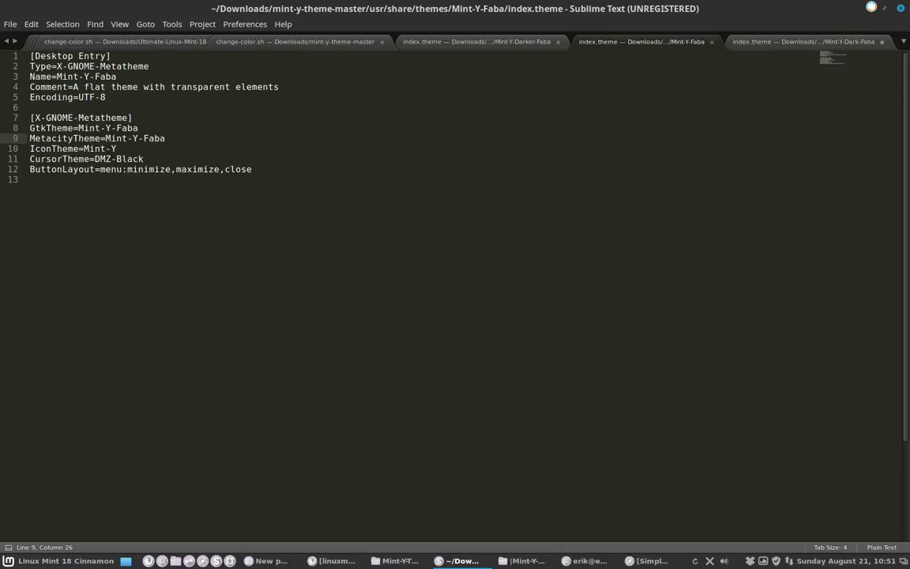
{"action": "left_click", "coordinate": [871, 8]}
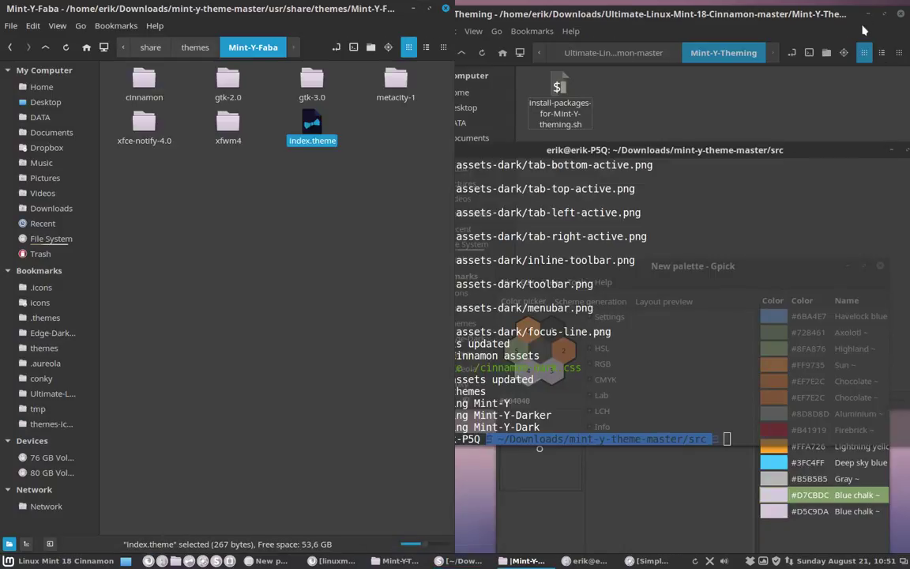
Step: Copy the three Faba theme folders into the home .themes folder
{"action": "left_click", "coordinate": [195, 47]}
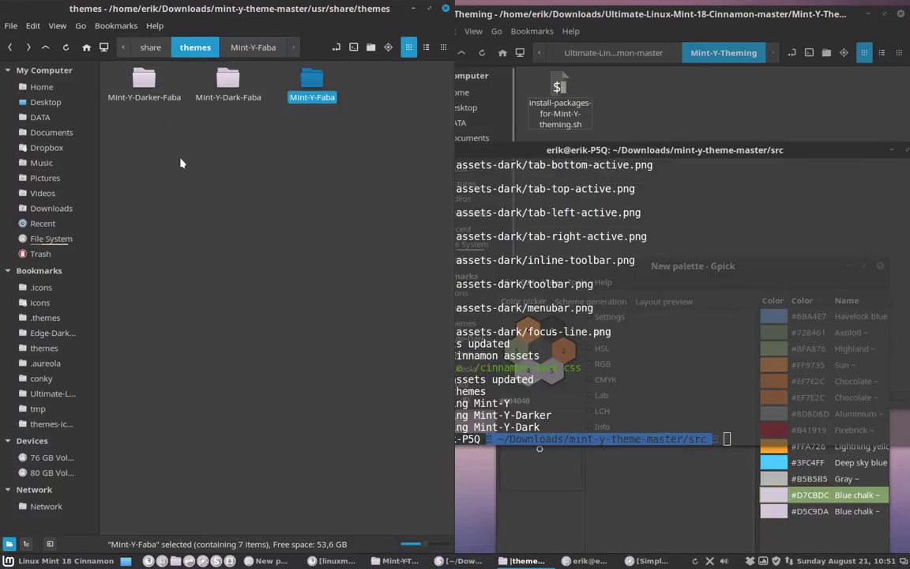
{"action": "left_click_drag", "start_coordinate": [132, 128], "coordinate": [339, 69]}
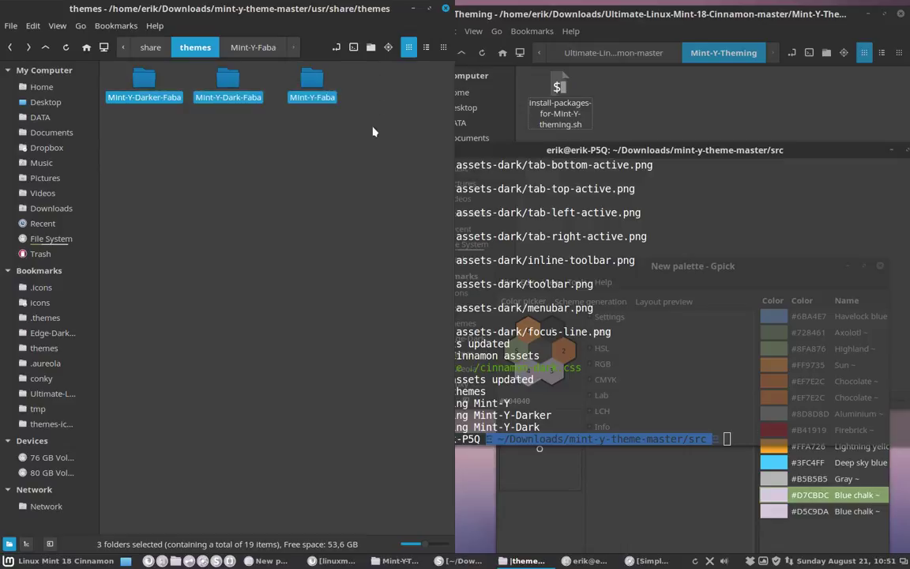
{"action": "key", "text": "ctrl+c"}
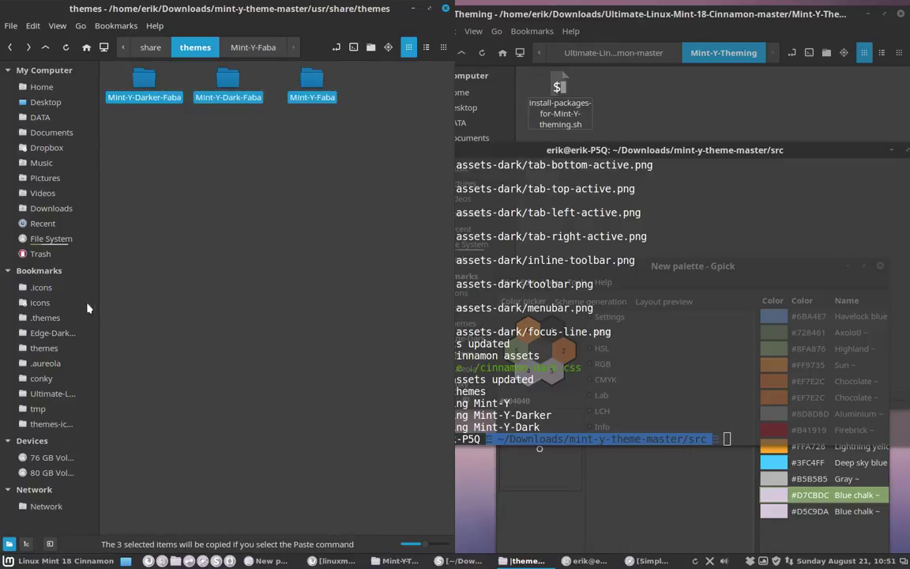
{"action": "left_click", "coordinate": [44, 288]}
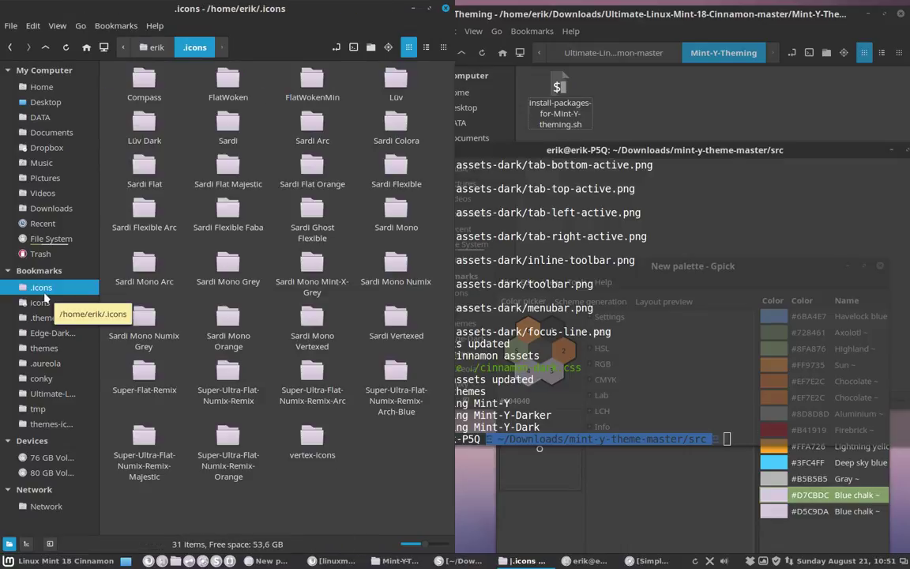
{"action": "left_click", "coordinate": [44, 316]}
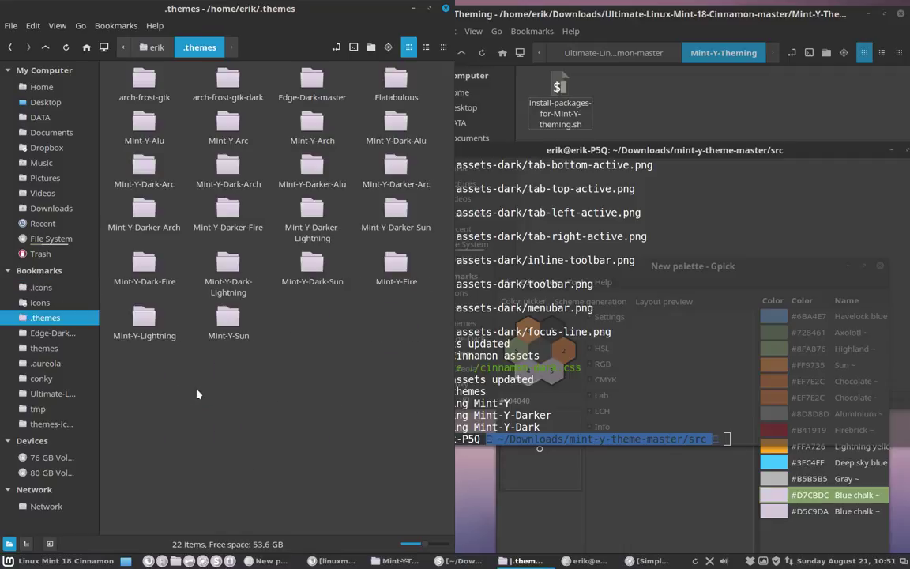
{"action": "key", "text": "ctrl+v"}
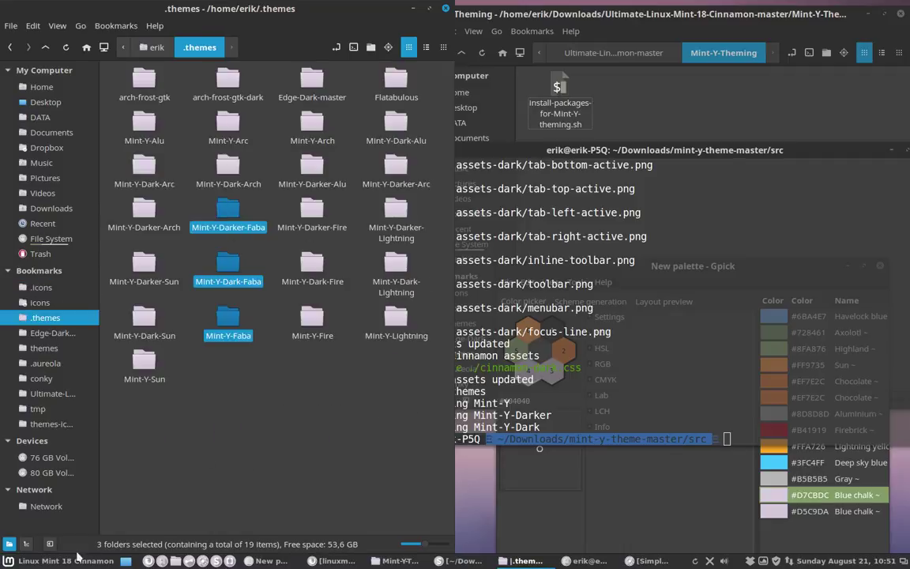
Step: Dismiss the application menu and close the Mint-Y-Theming folder window
{"action": "left_click", "coordinate": [46, 561]}
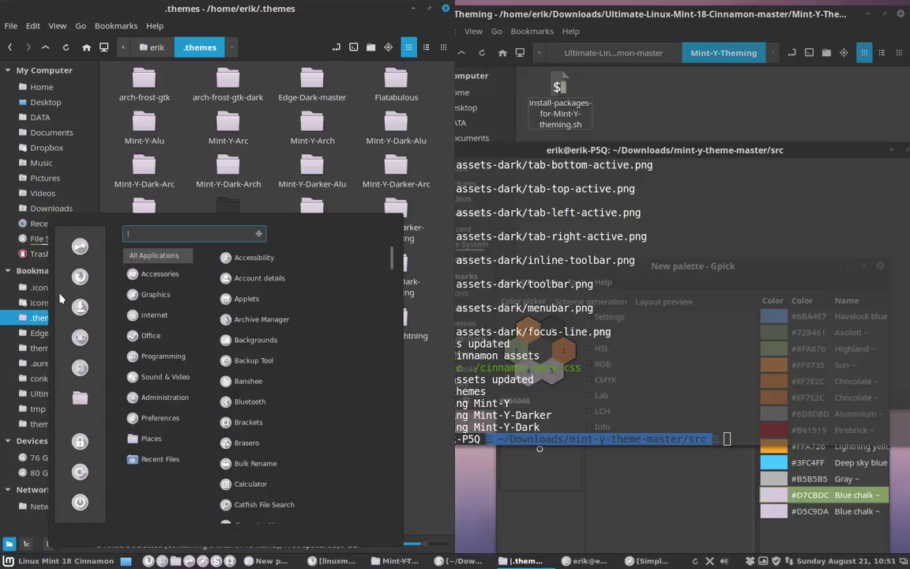
{"action": "key", "text": "Escape"}
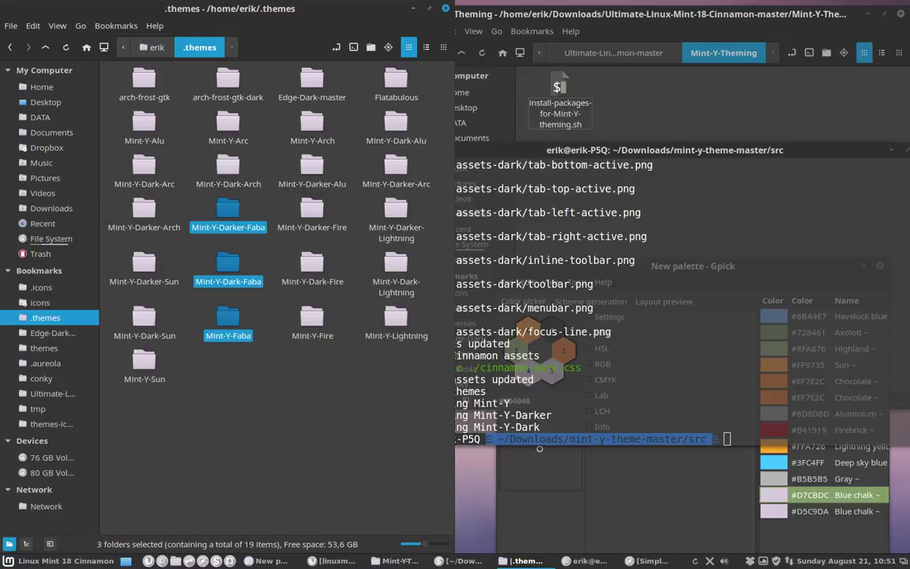
{"action": "left_click", "coordinate": [901, 13]}
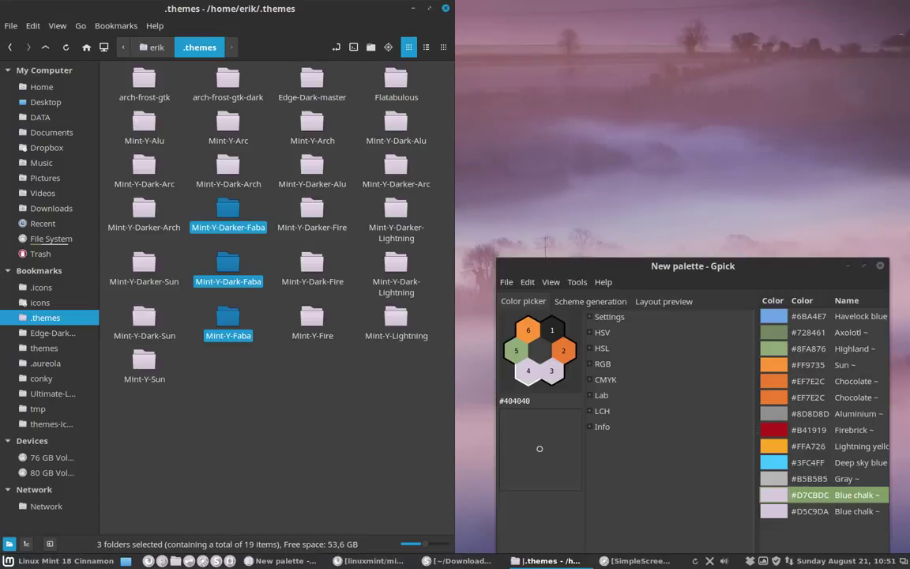
Step: In Cinnamon Themes, set Window borders to Mint-Y-Dark-Faba
{"action": "left_click", "coordinate": [879, 267]}
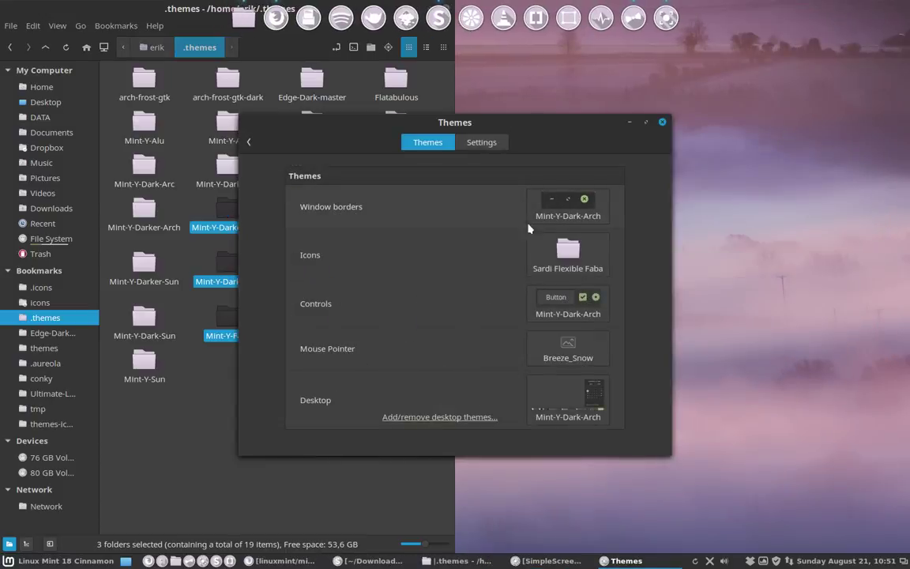
{"action": "left_click", "coordinate": [563, 253]}
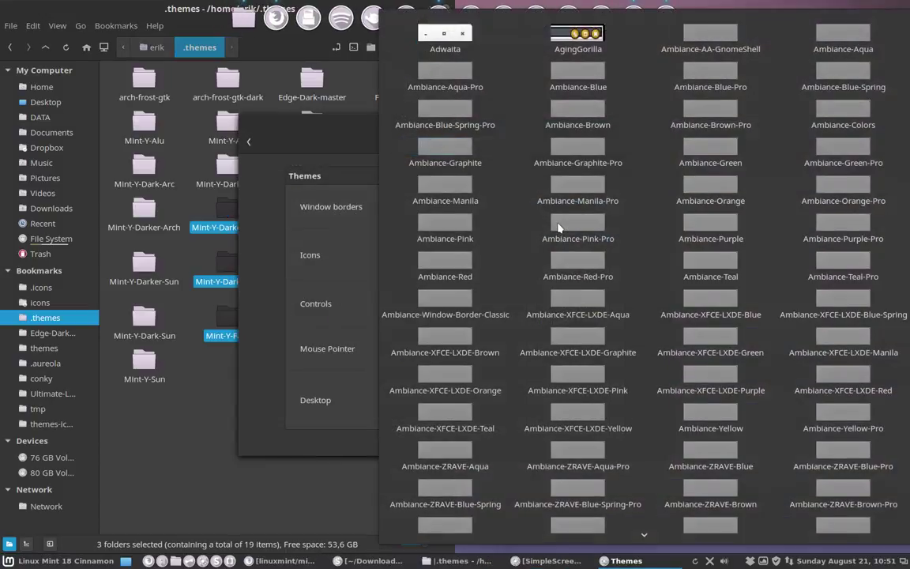
{"action": "scroll", "coordinate": [583, 473], "scroll_direction": "down", "scroll_amount": 1}
{"action": "scroll", "coordinate": [583, 472], "scroll_direction": "down", "scroll_amount": 10}
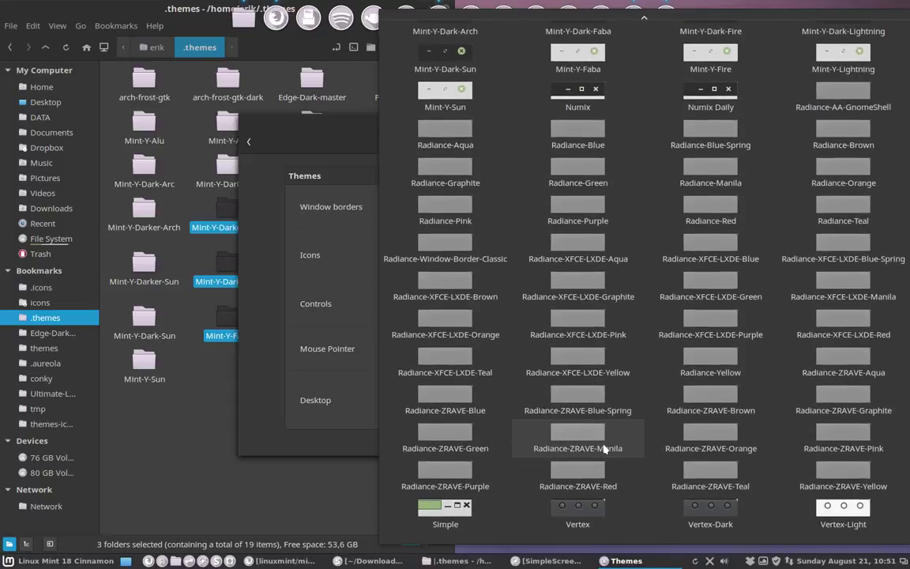
{"action": "scroll", "coordinate": [606, 449], "scroll_direction": "up", "scroll_amount": 2}
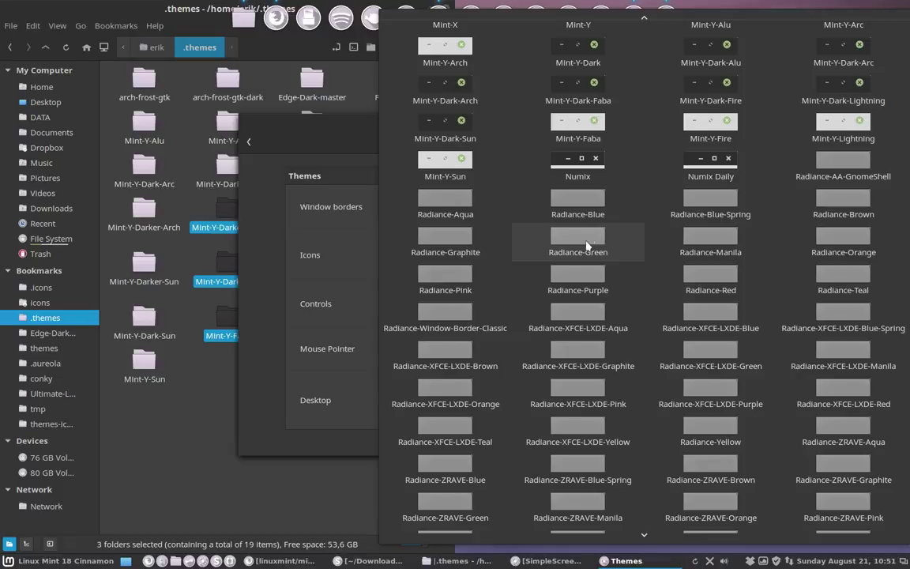
{"action": "left_click", "coordinate": [571, 93]}
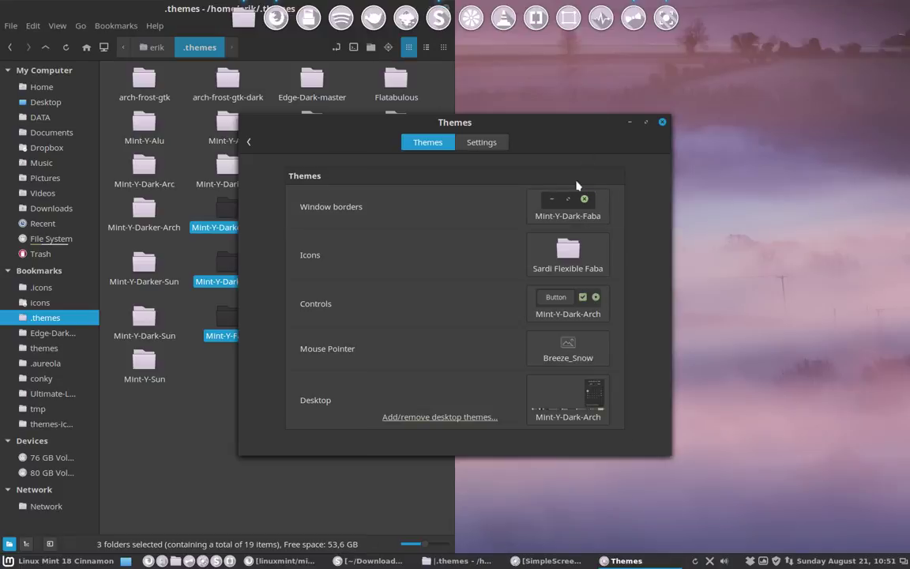
Step: Set Controls to Mint-Y-Dark-Faba and close the Themes settings
{"action": "left_click", "coordinate": [563, 308]}
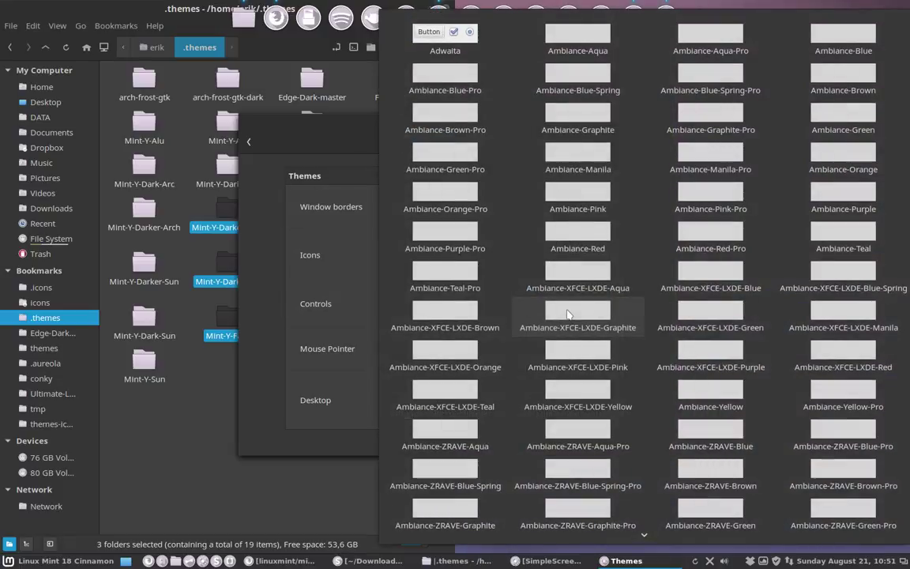
{"action": "scroll", "coordinate": [581, 387], "scroll_direction": "down", "scroll_amount": 15}
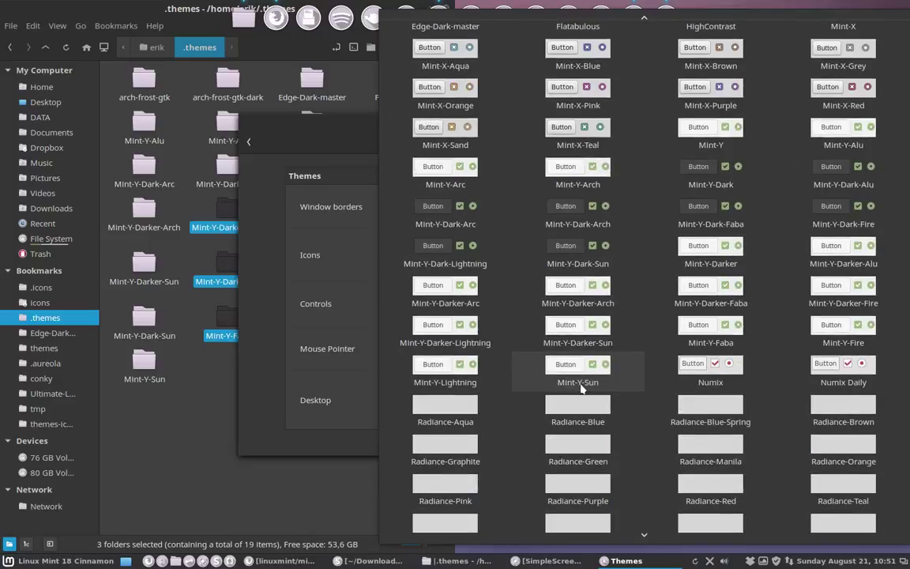
{"action": "left_click", "coordinate": [681, 215]}
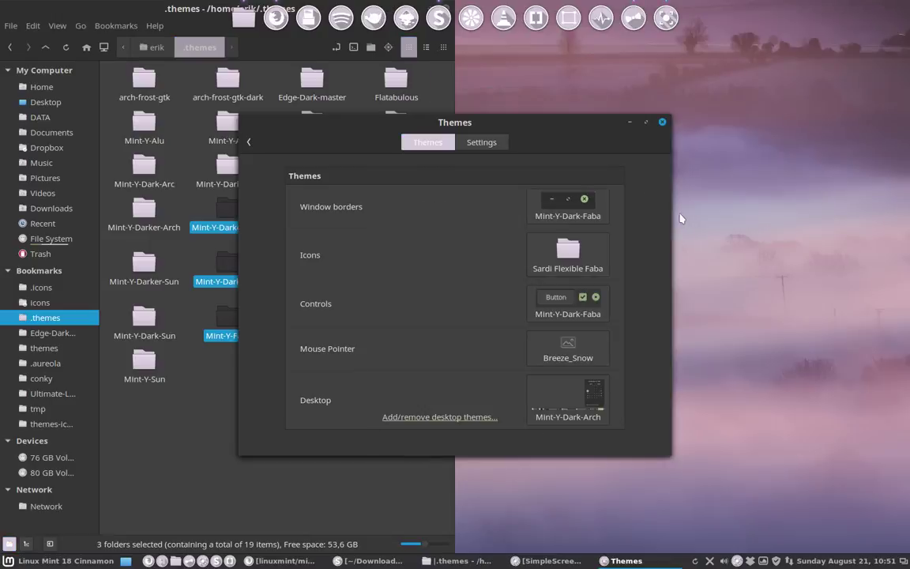
{"action": "left_click_drag", "start_coordinate": [548, 125], "coordinate": [714, 132]}
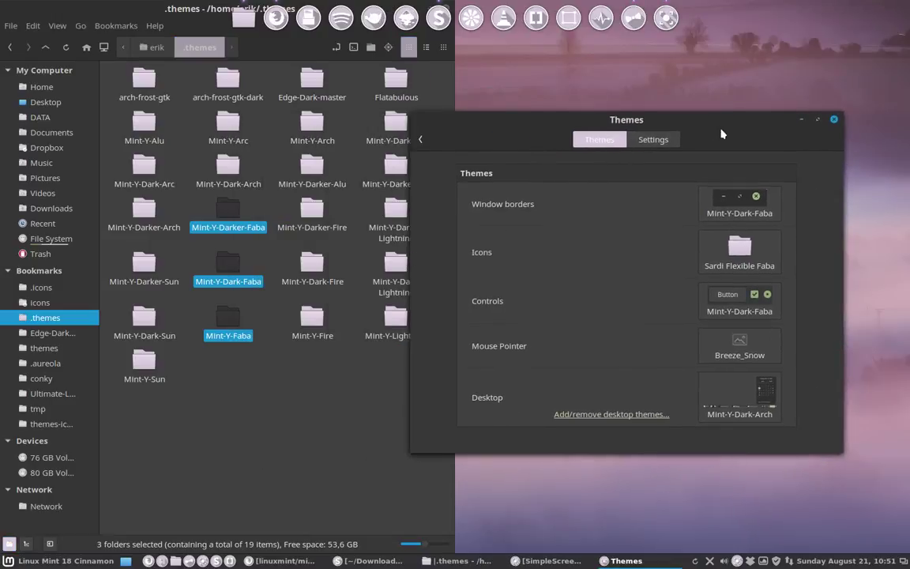
{"action": "key", "text": "alt+F4"}
{"action": "left_click_drag", "start_coordinate": [188, 10], "coordinate": [625, 115]}
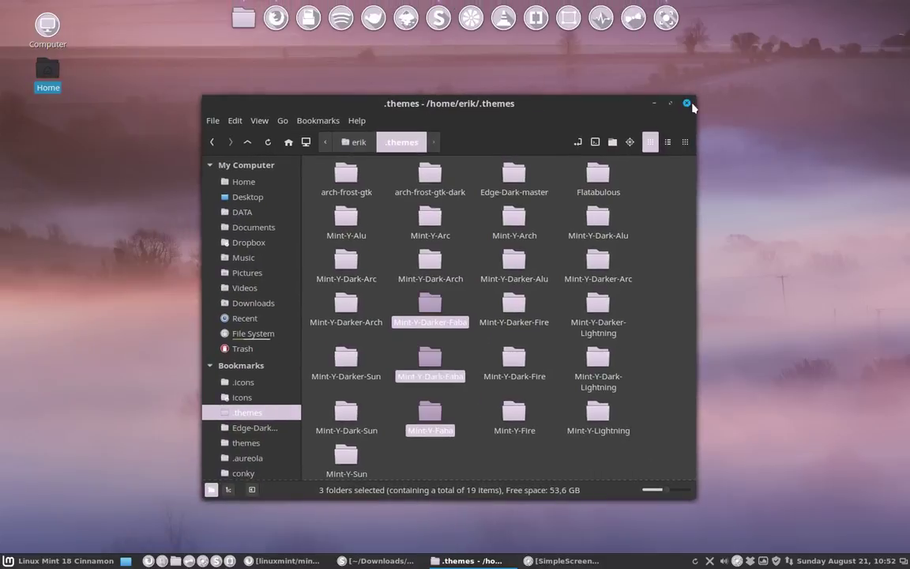
Step: Look through the file manager's Edit and View menus, then close the .themes window
{"action": "left_click", "coordinate": [235, 120]}
{"action": "left_click", "coordinate": [235, 120]}
{"action": "left_click", "coordinate": [259, 121]}
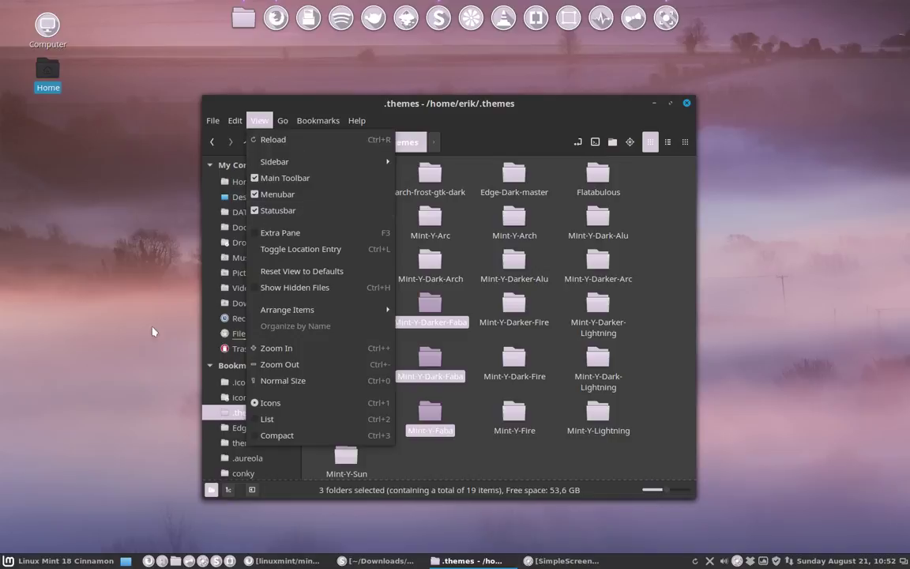
{"action": "left_click", "coordinate": [14, 560]}
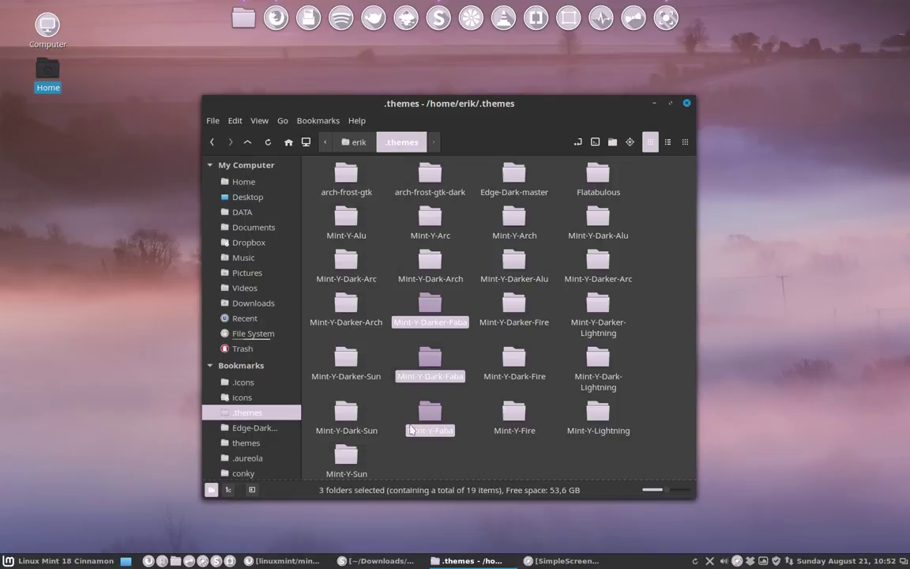
{"action": "left_click", "coordinate": [686, 102]}
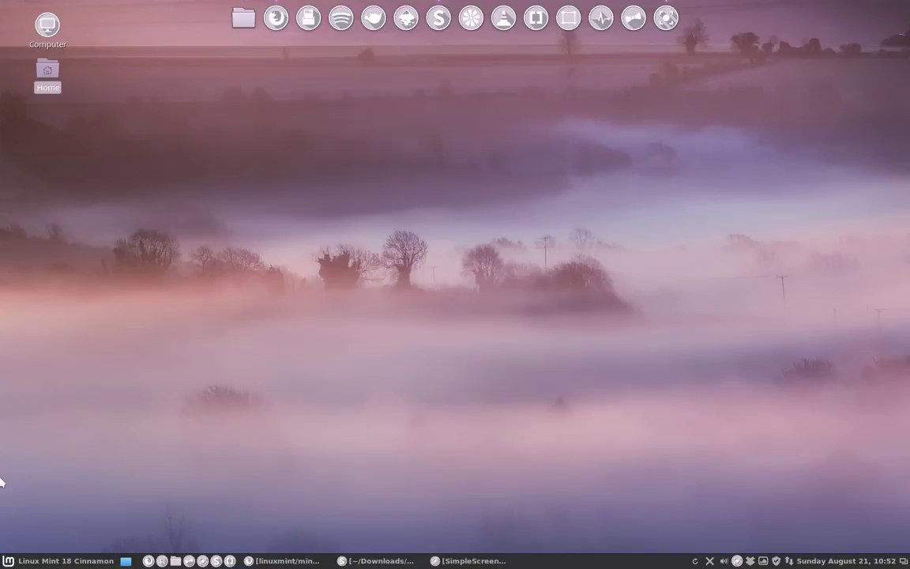
Step: Set the Desktop theme to Mint-Y-Dark-Faba in Themes, then close the settings
{"action": "key", "text": "super"}
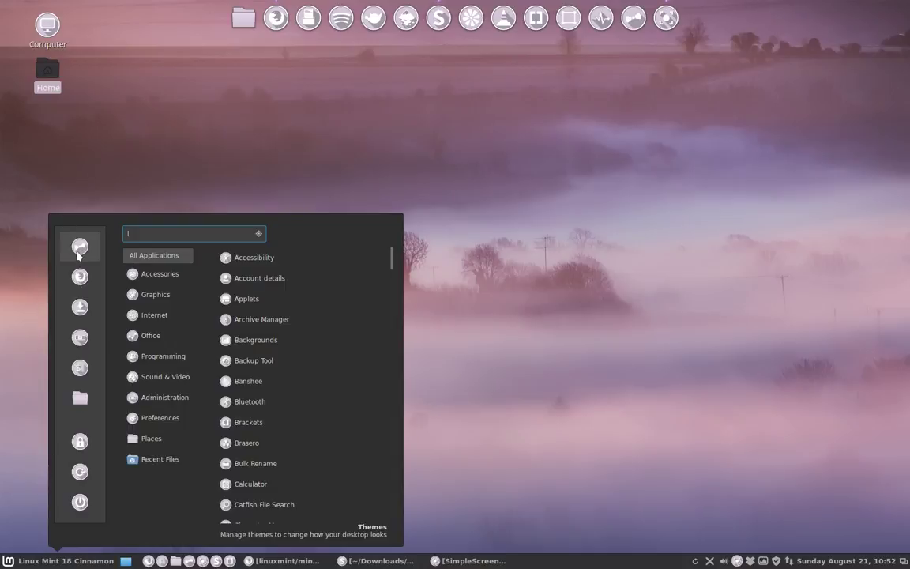
{"action": "left_click", "coordinate": [79, 248]}
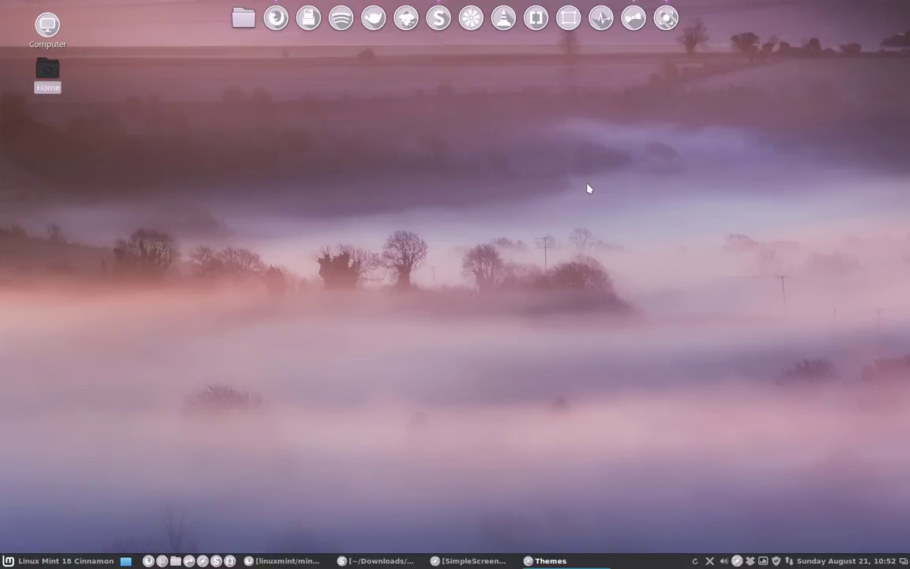
{"action": "left_click", "coordinate": [582, 412]}
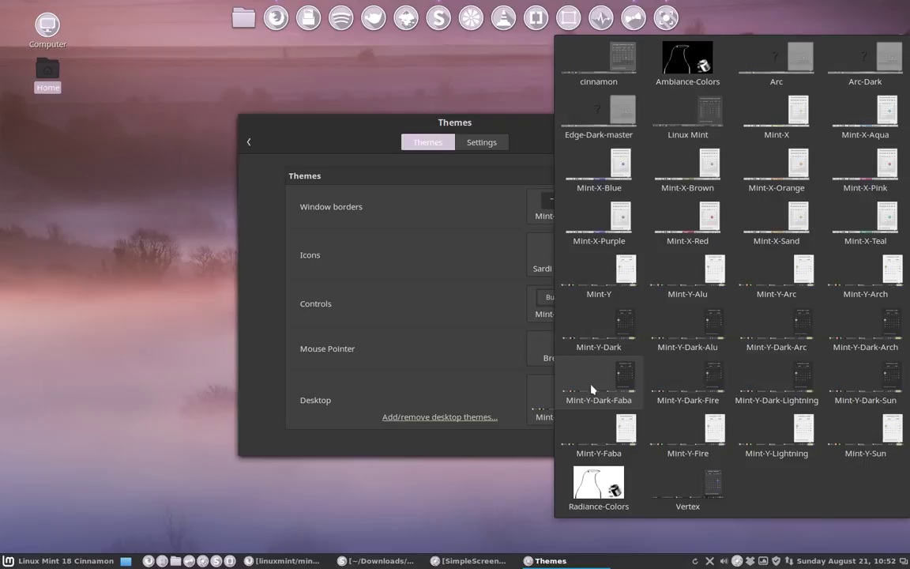
{"action": "left_click", "coordinate": [597, 388]}
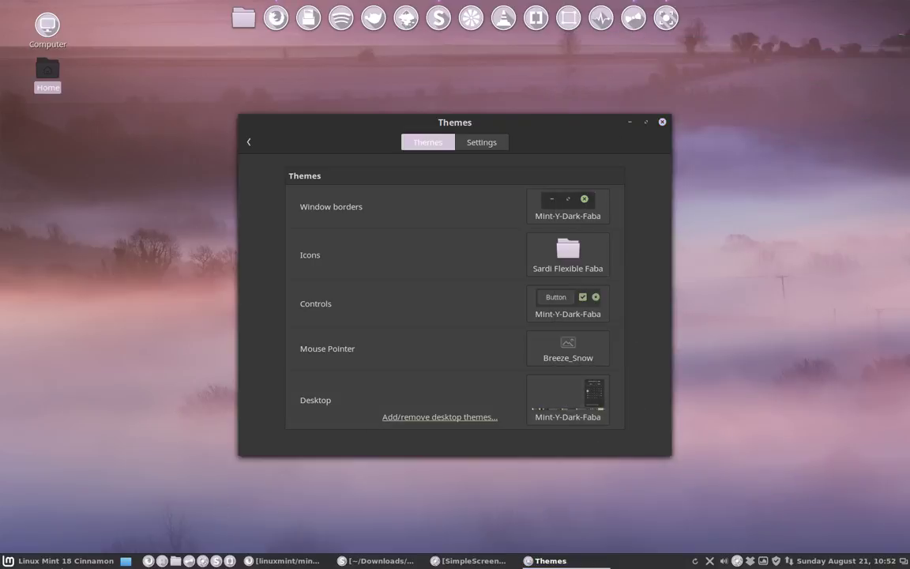
{"action": "left_click", "coordinate": [63, 562]}
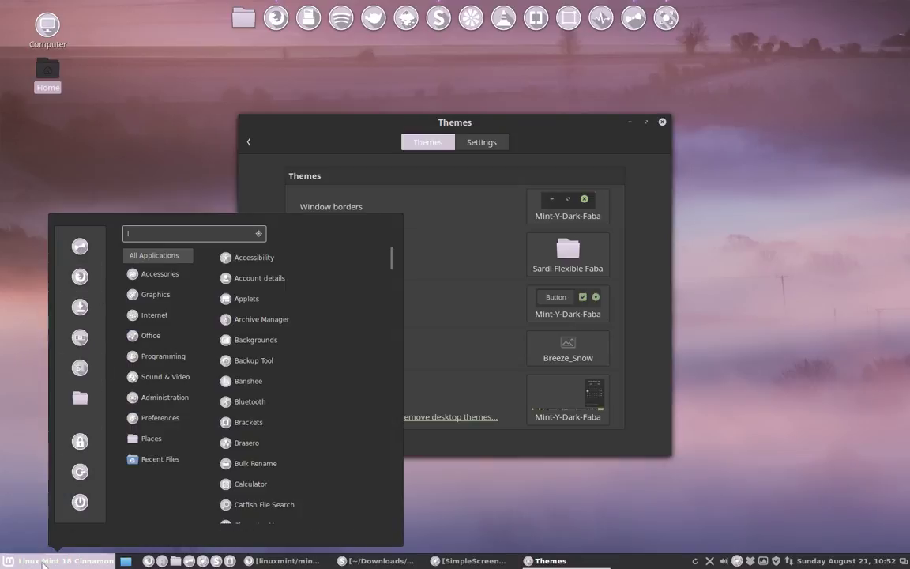
{"action": "left_click", "coordinate": [531, 119]}
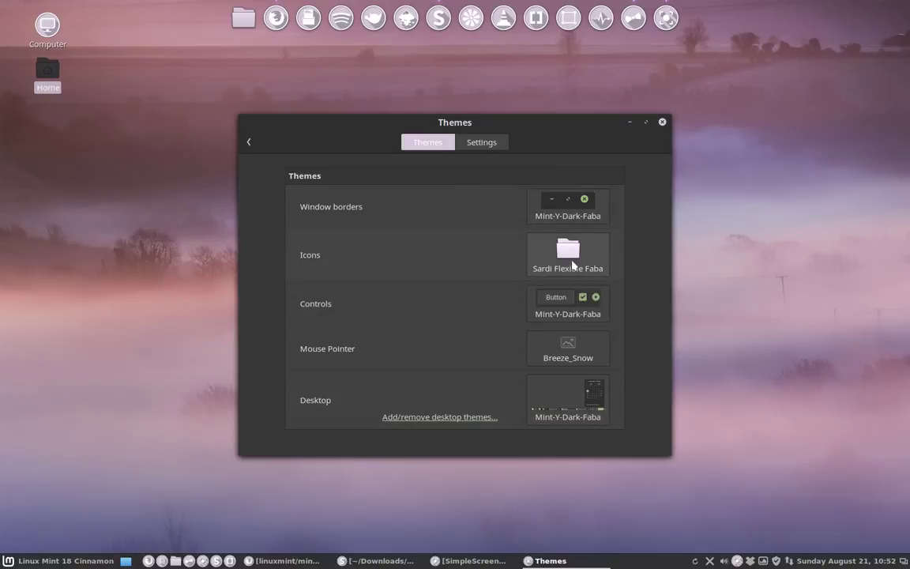
{"action": "left_click", "coordinate": [662, 122]}
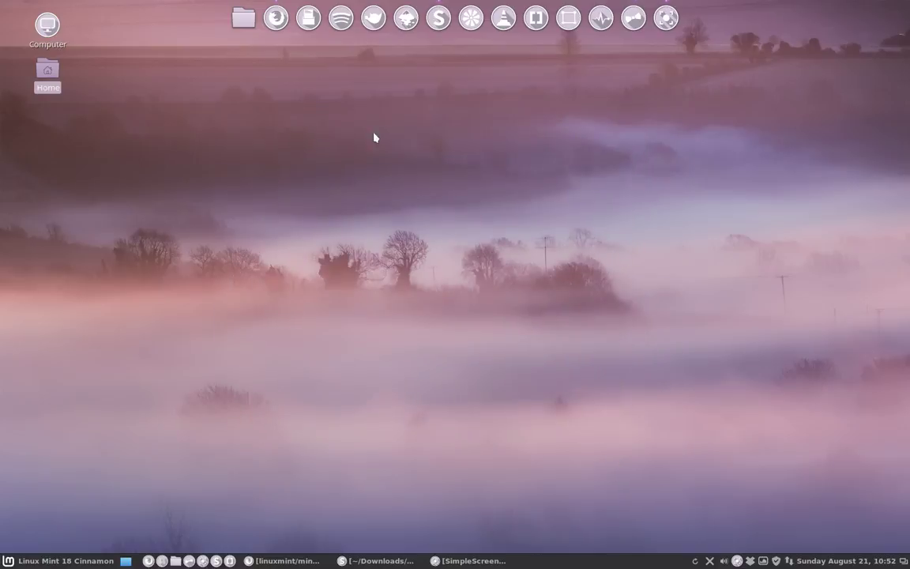
{"action": "left_click", "coordinate": [135, 138]}
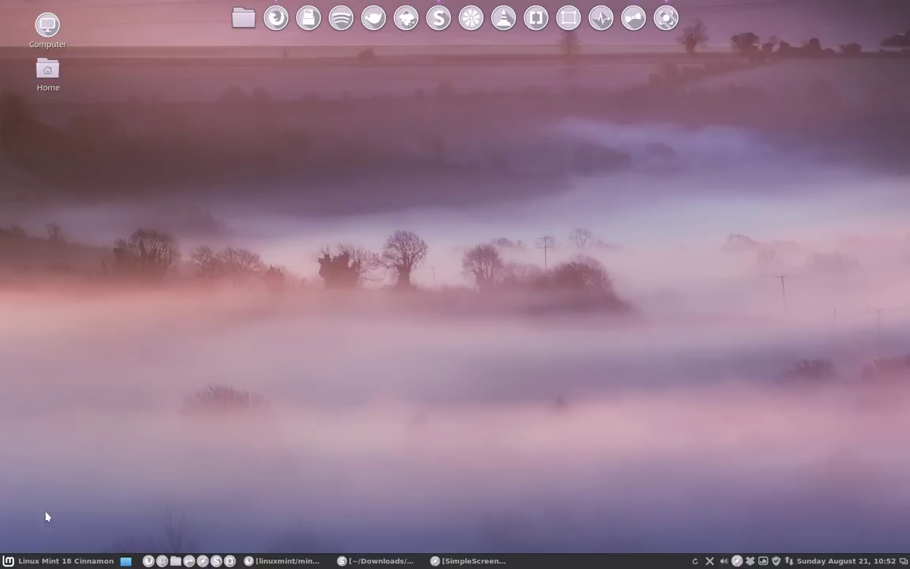
Step: Open the Home folder from the desktop icon and position its window on screen
{"action": "double_click", "coordinate": [47, 69]}
{"action": "mouse_move", "coordinate": [431, 88]}
{"action": "left_mouse_down"}
{"action": "mouse_move", "coordinate": [471, 94]}
{"action": "mouse_move", "coordinate": [423, 83]}
{"action": "left_mouse_up"}
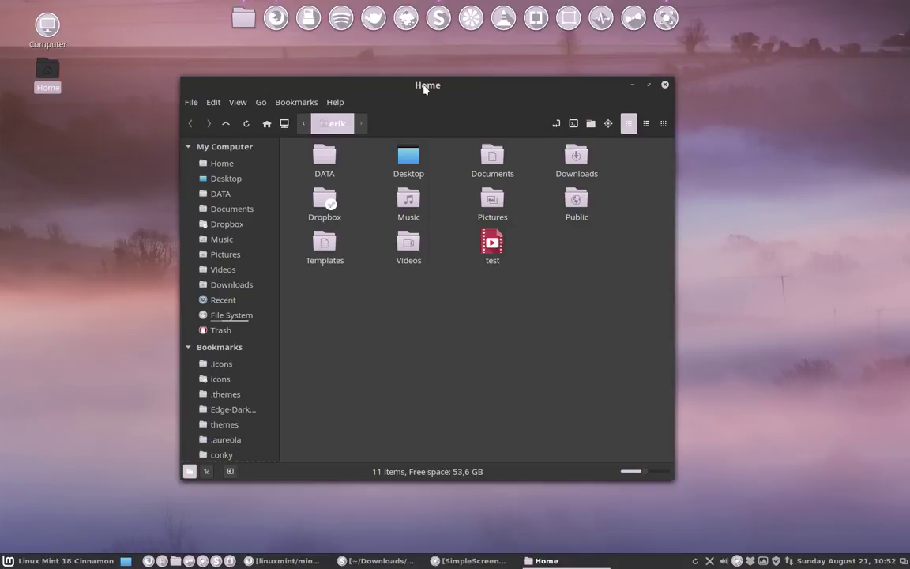
{"action": "left_click_drag", "start_coordinate": [425, 88], "coordinate": [458, 96]}
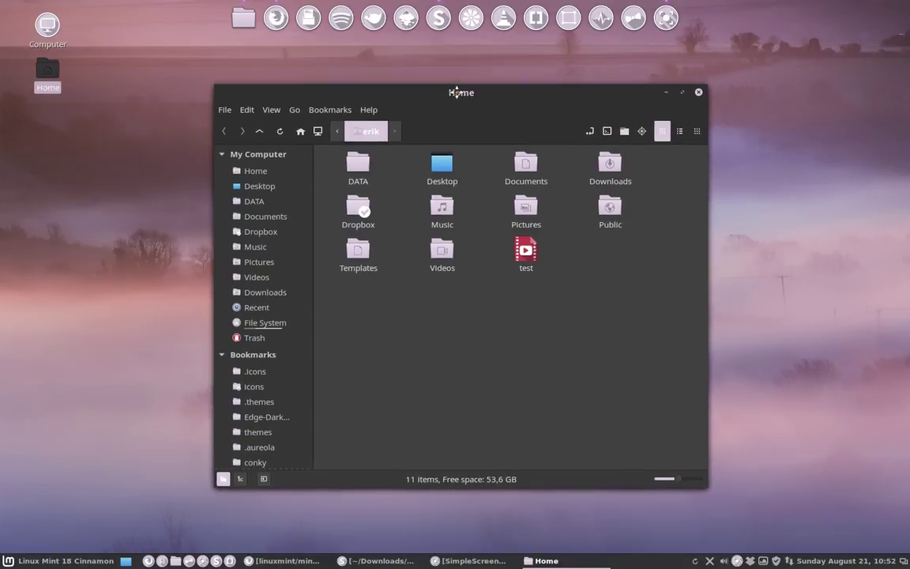